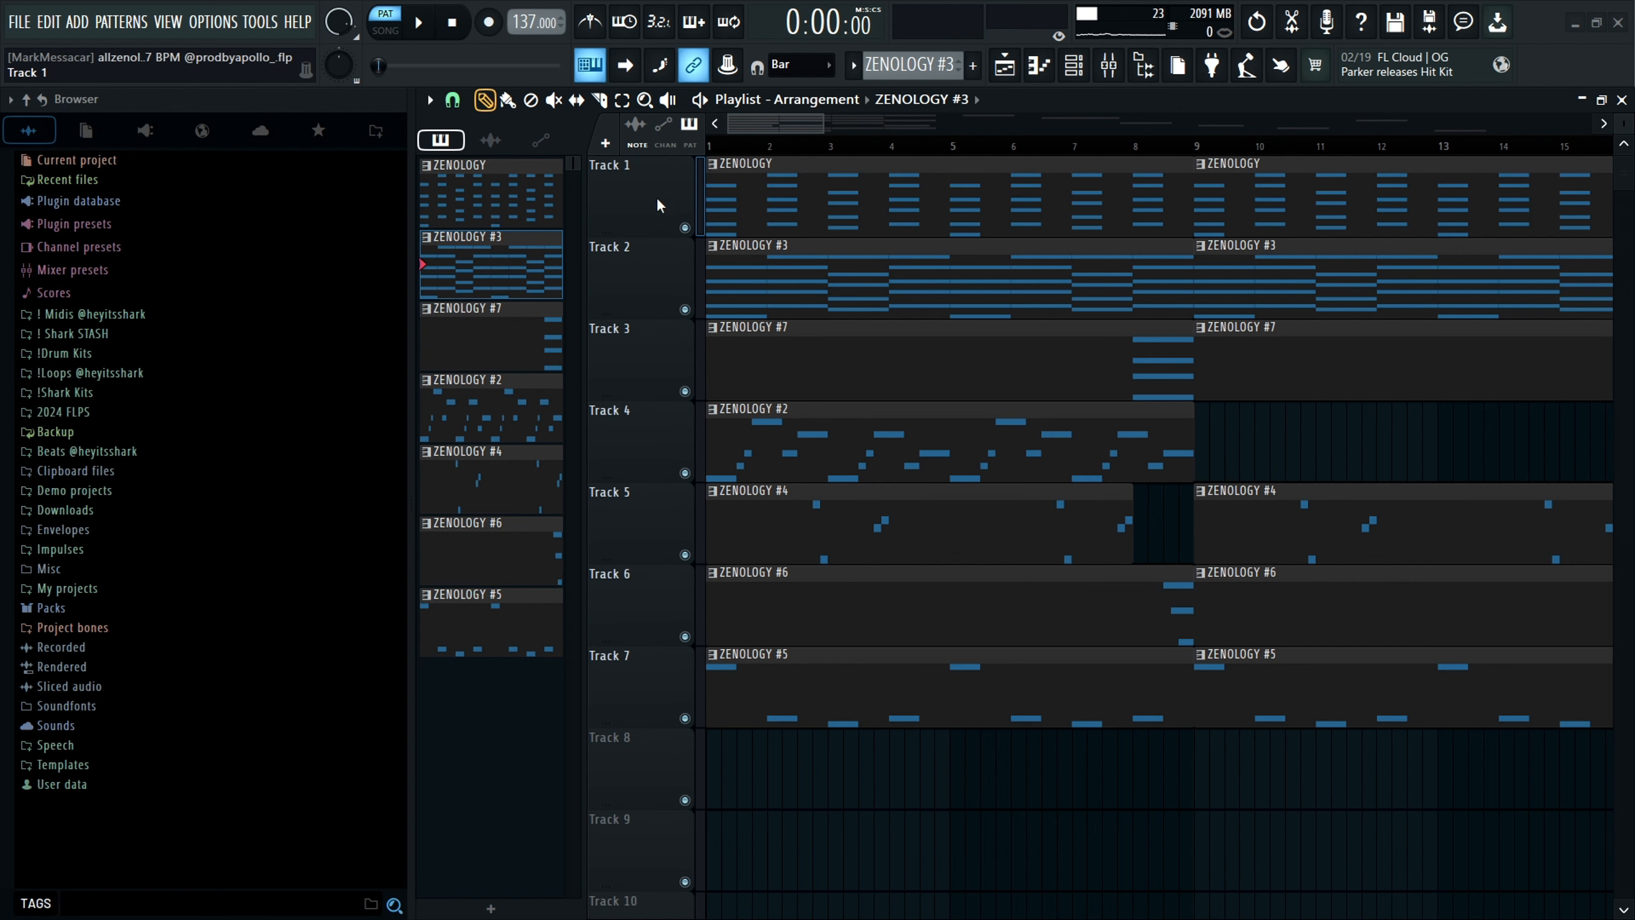
Open the ZENOLOGY pattern's notes in the piano roll and display its channel's Zenology instrument.
{"action": "left_click", "coordinate": [535, 205]}
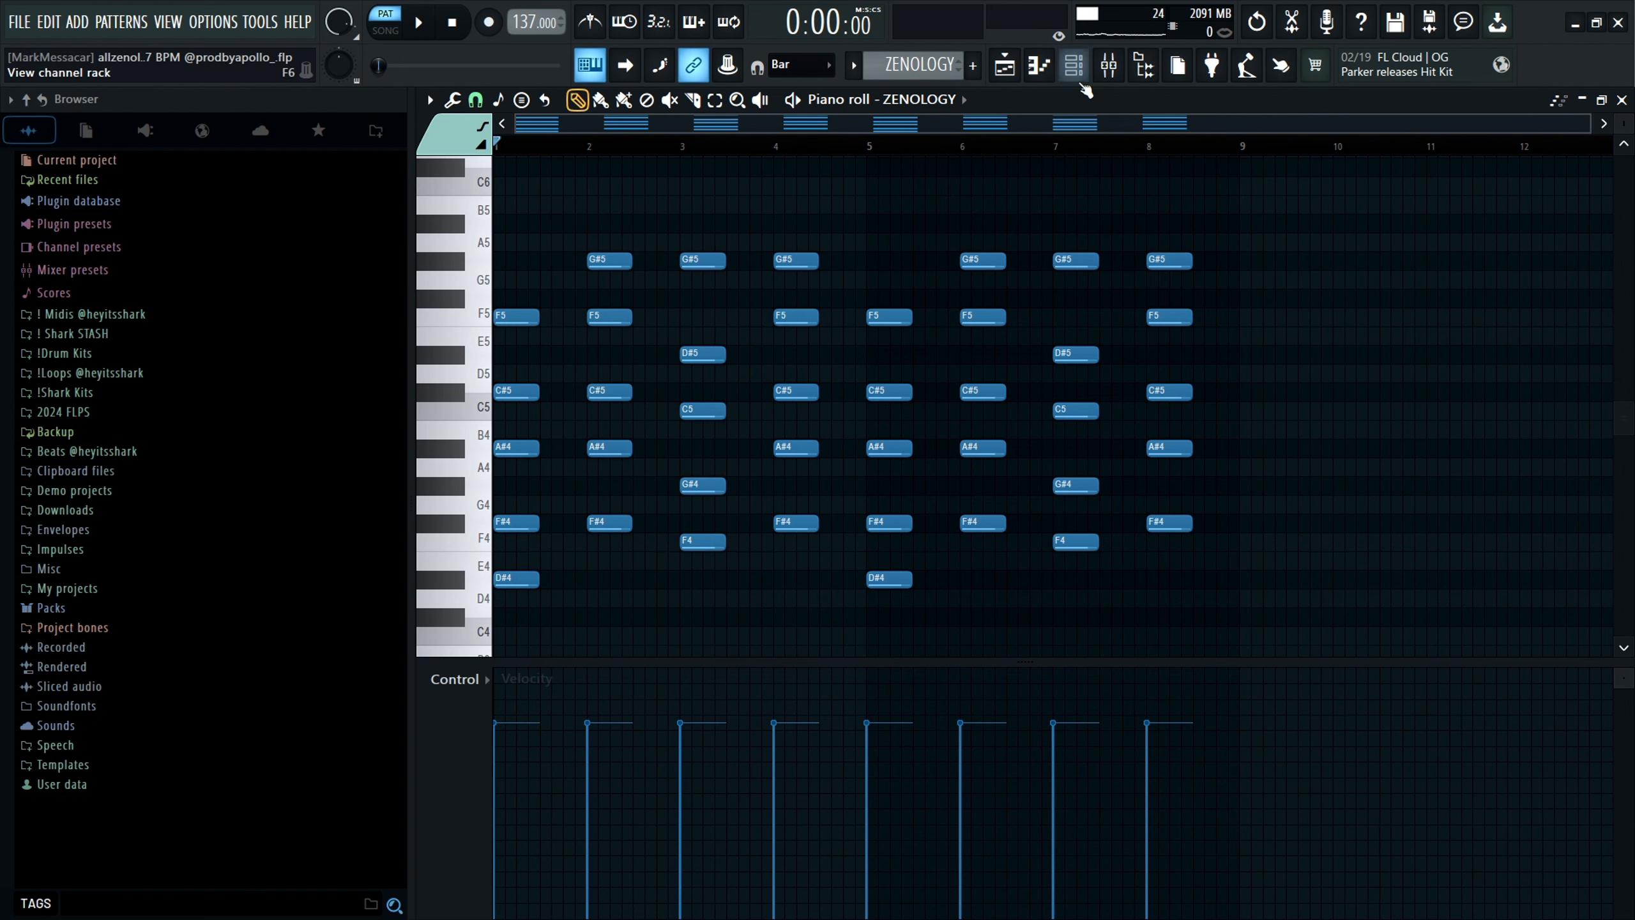
{"action": "left_click", "coordinate": [1074, 65]}
{"action": "left_click", "coordinate": [651, 273]}
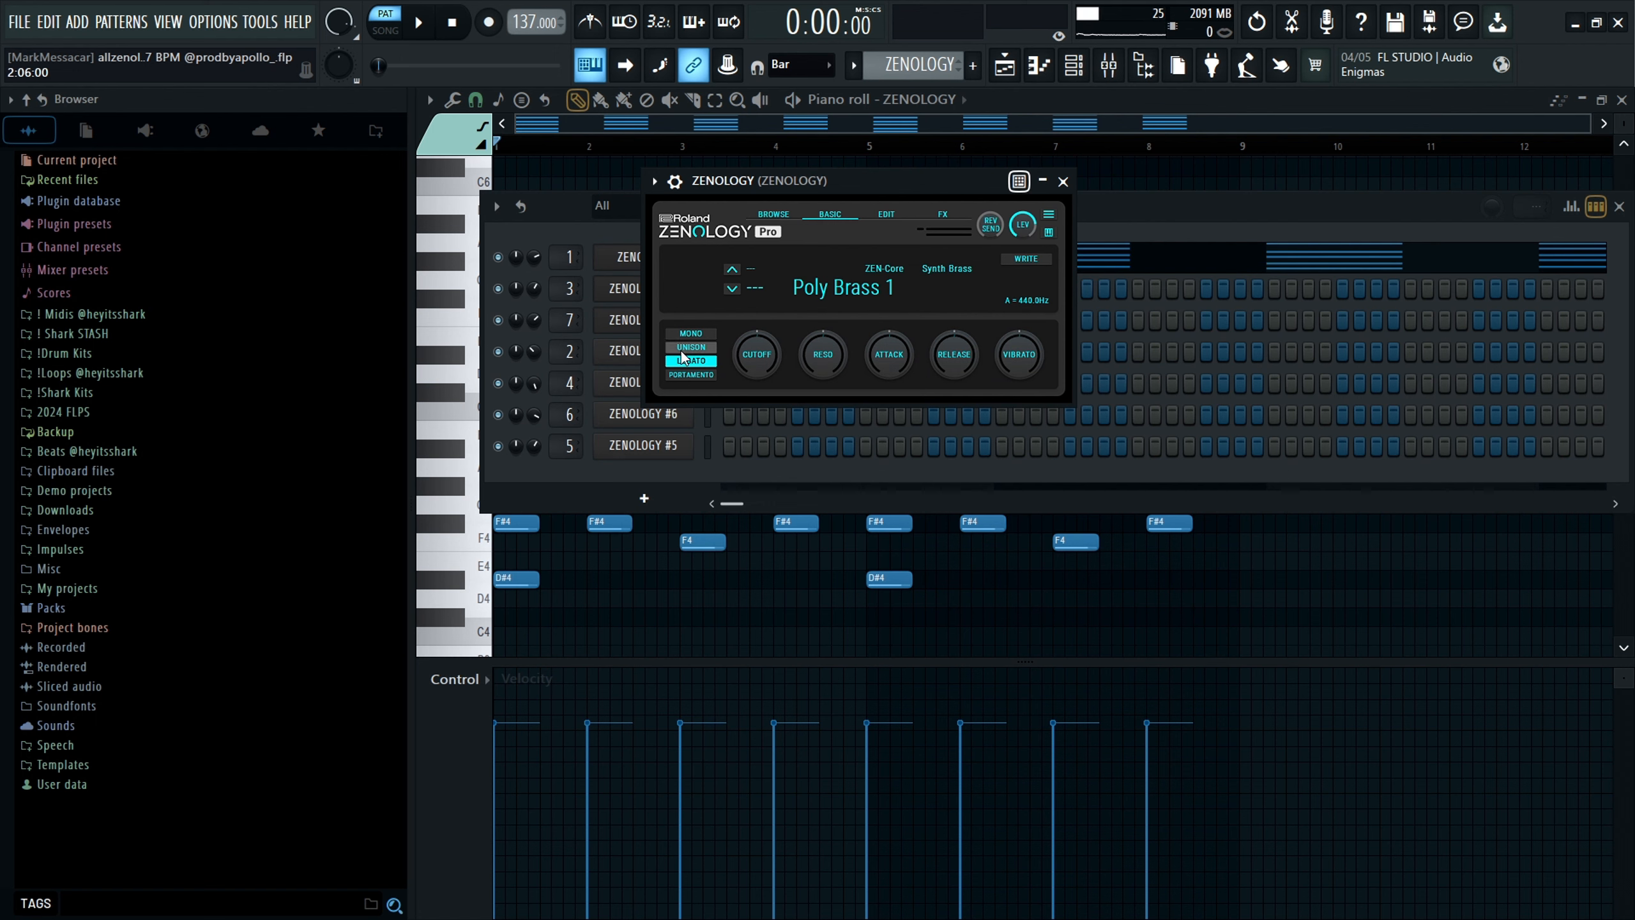
Return to the ZENOLOGY pattern's piano roll and play back its chords.
{"action": "left_click", "coordinate": [1198, 253]}
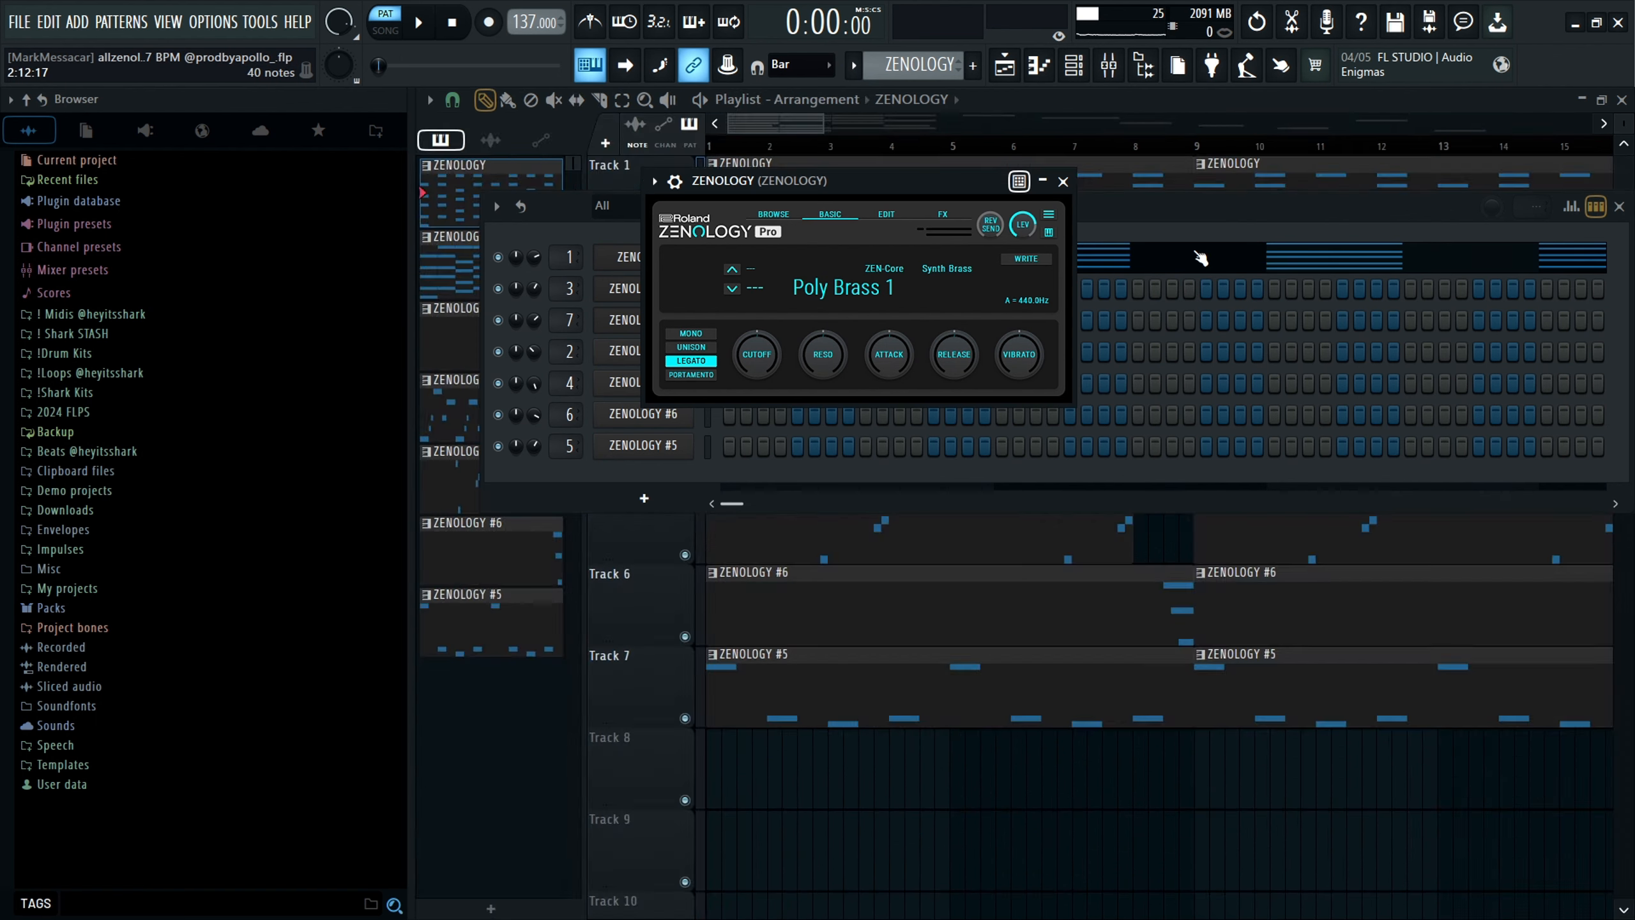
{"action": "left_click", "coordinate": [1198, 253]}
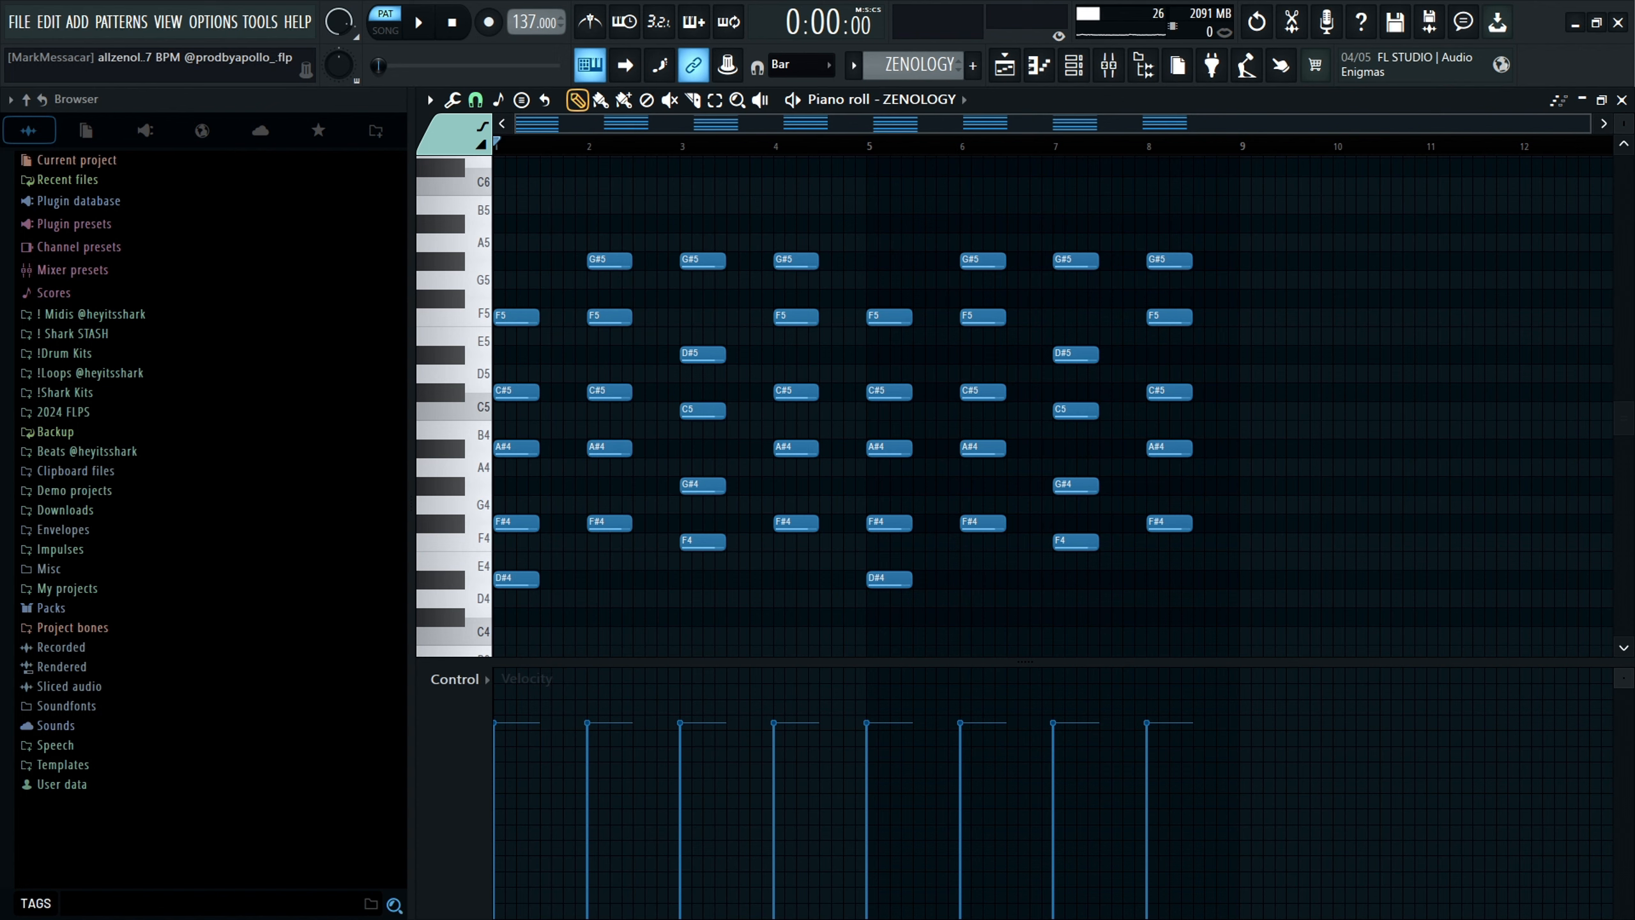
{"action": "left_click", "coordinate": [439, 28]}
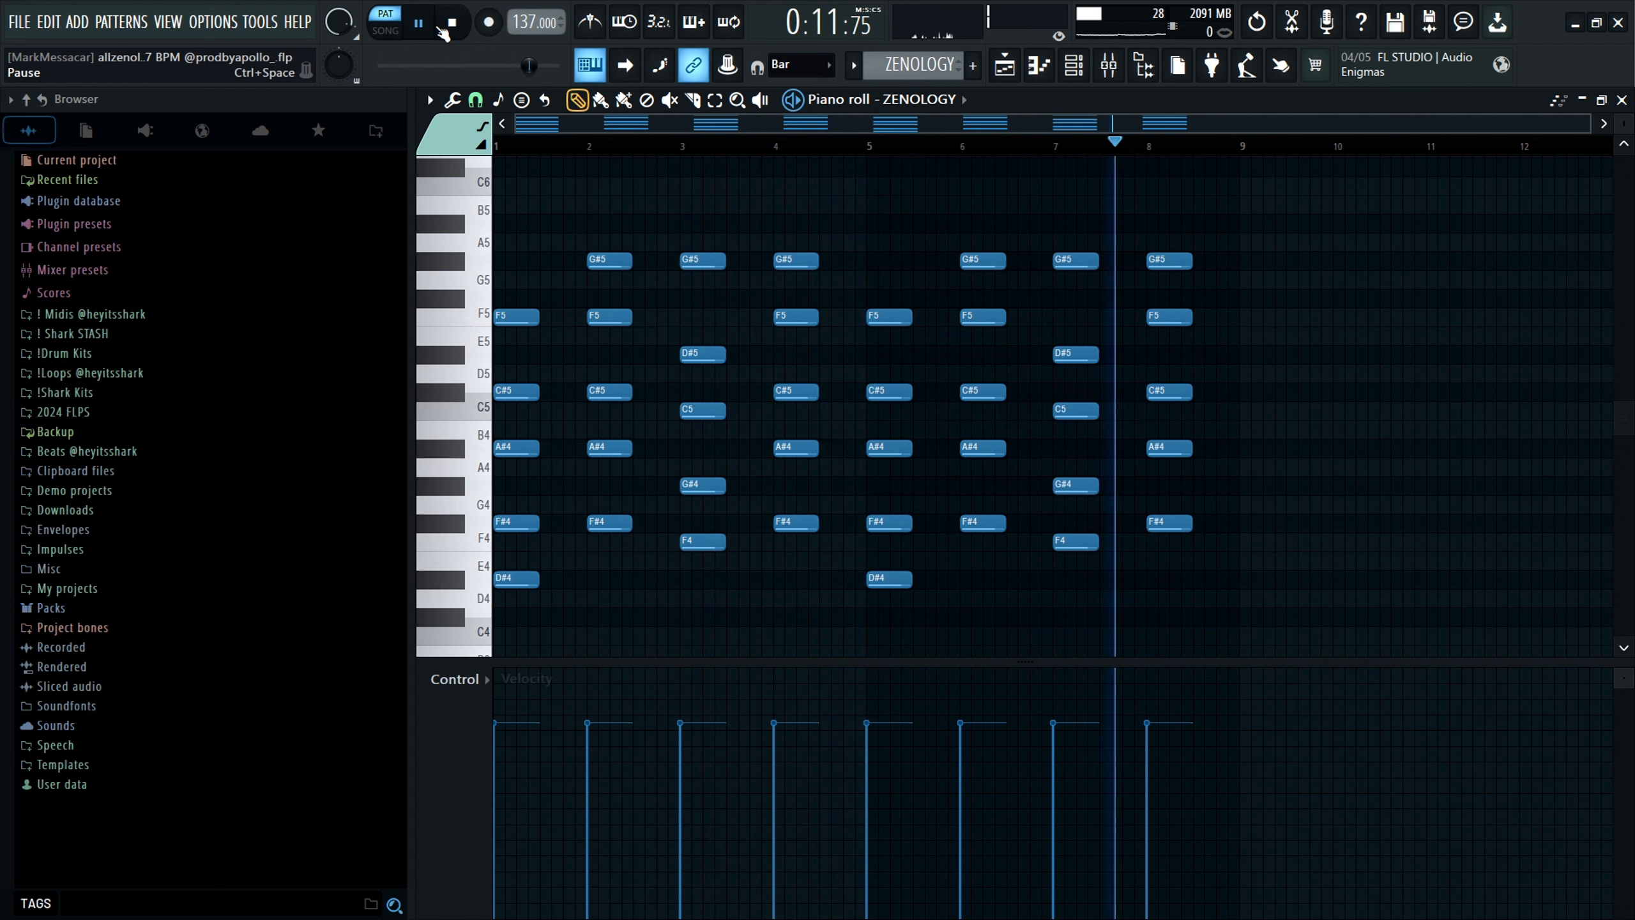
{"action": "key", "text": "space"}
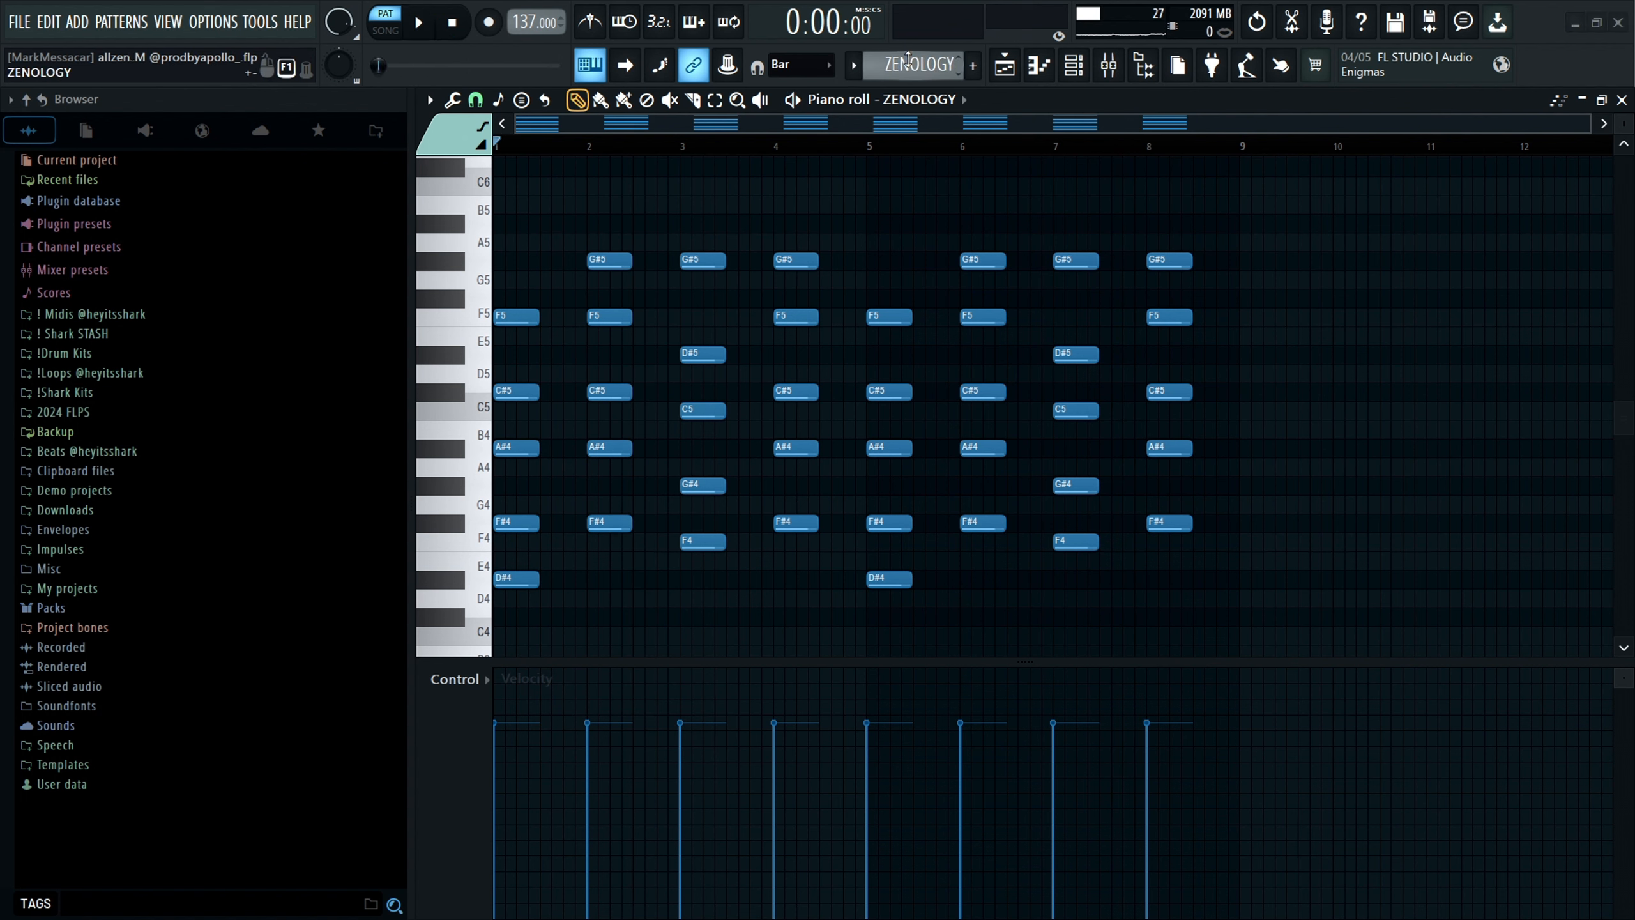
Switch to the ZENOLOGY #3 pattern, review the mixer and channel rack, and play back its sustained chords.
{"action": "scroll", "coordinate": [908, 59], "scroll_direction": "down", "scroll_amount": 2}
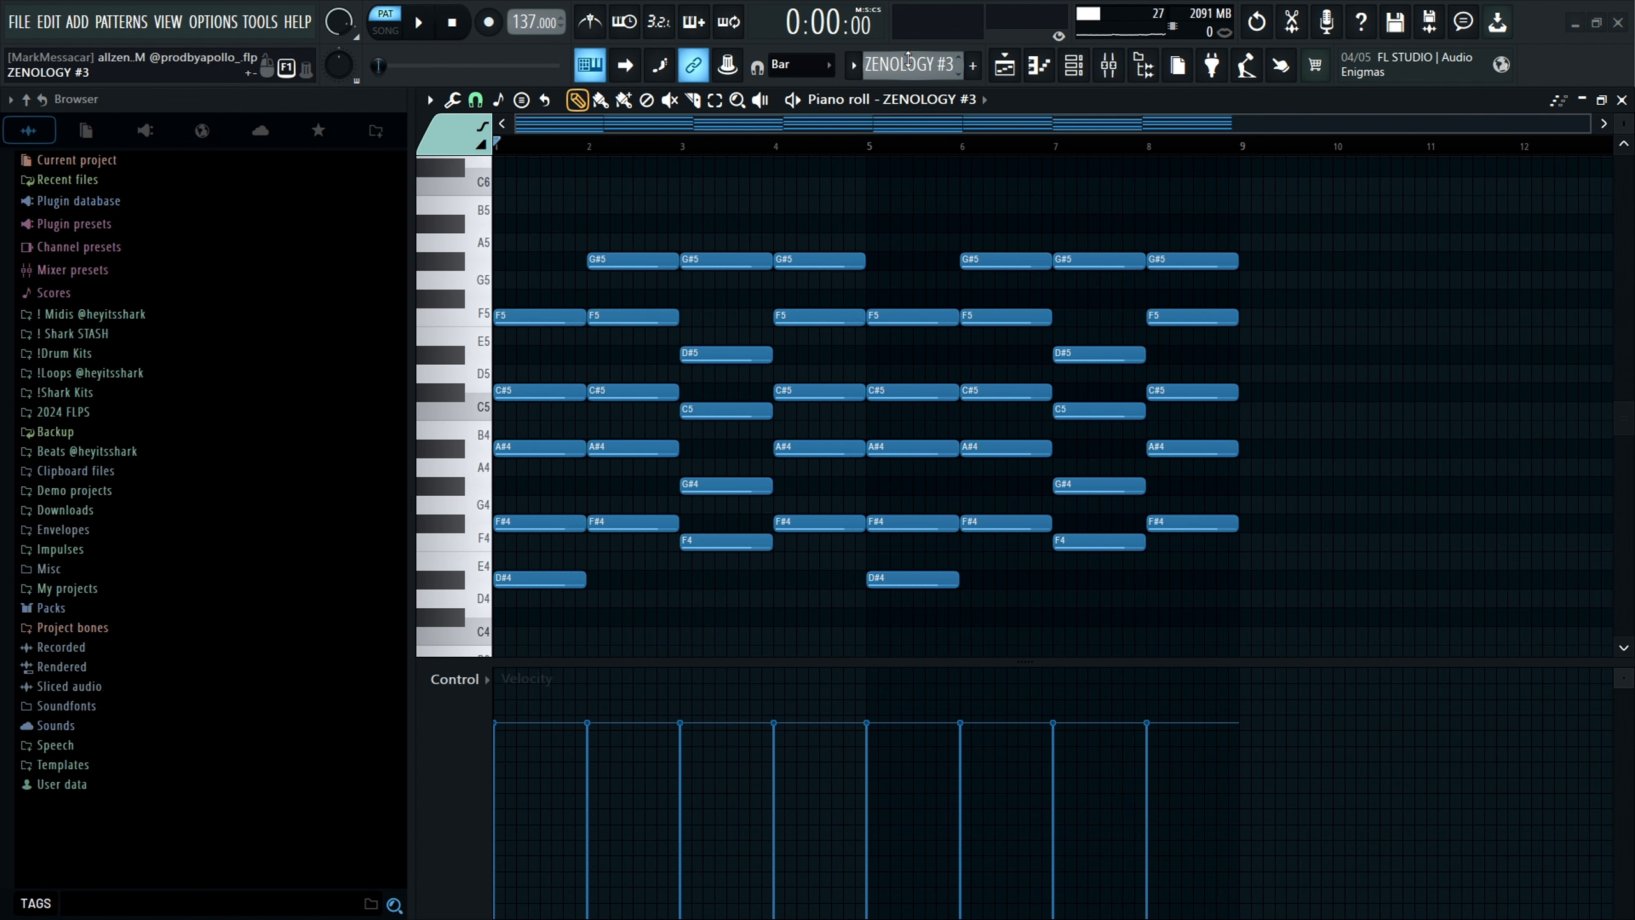
{"action": "left_click", "coordinate": [1110, 80]}
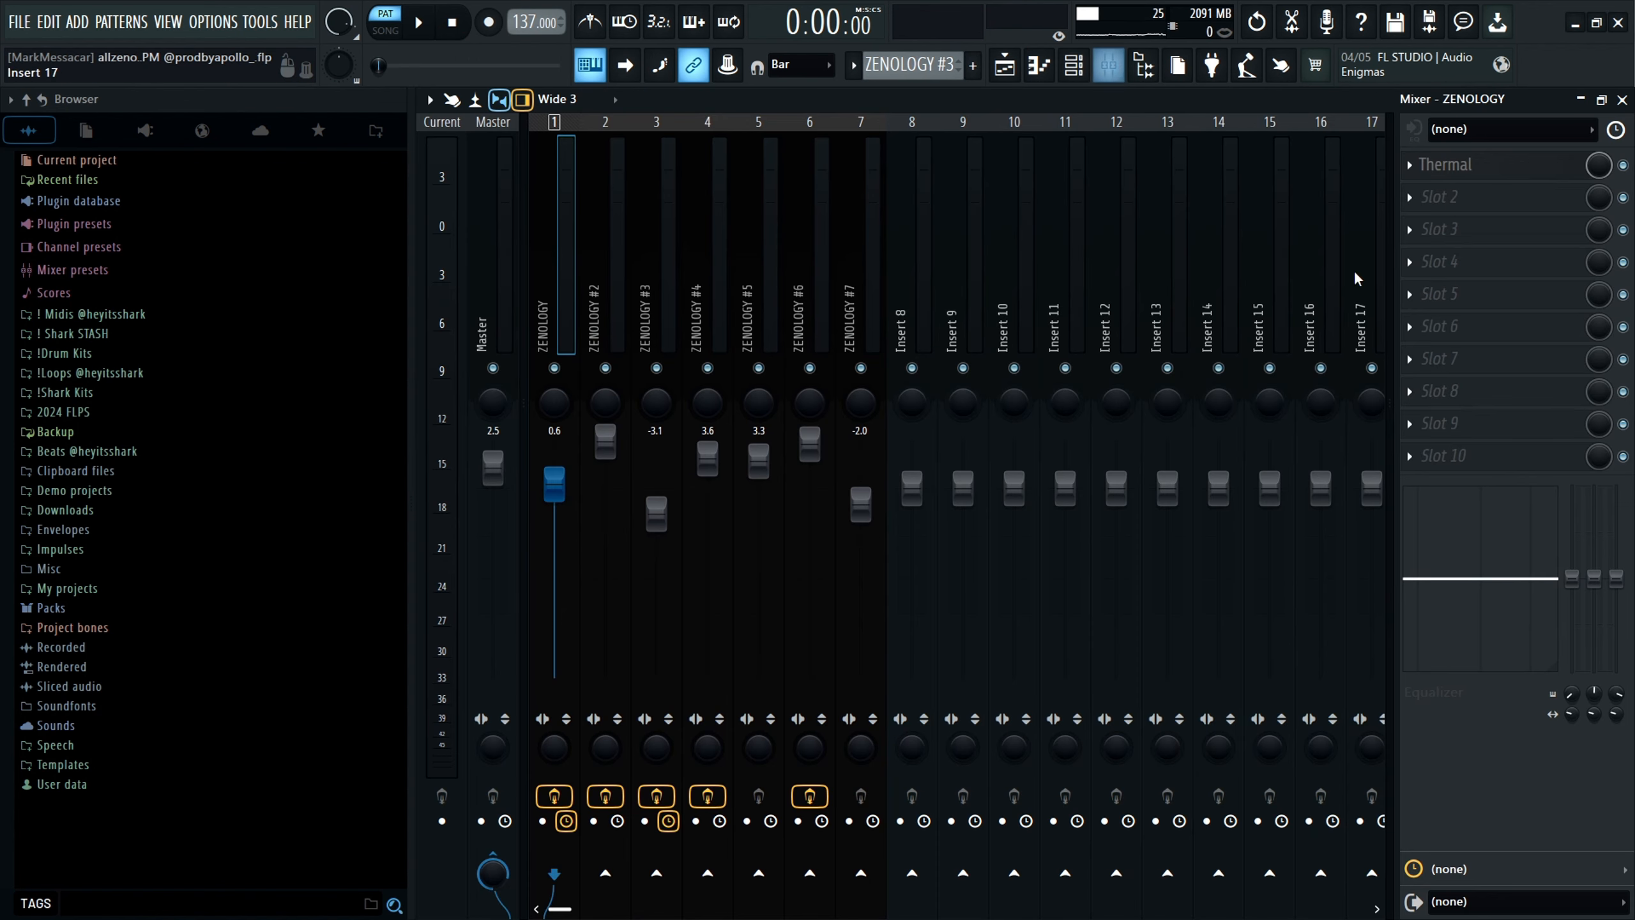
{"action": "left_click", "coordinate": [1085, 69]}
{"action": "left_click", "coordinate": [750, 304]}
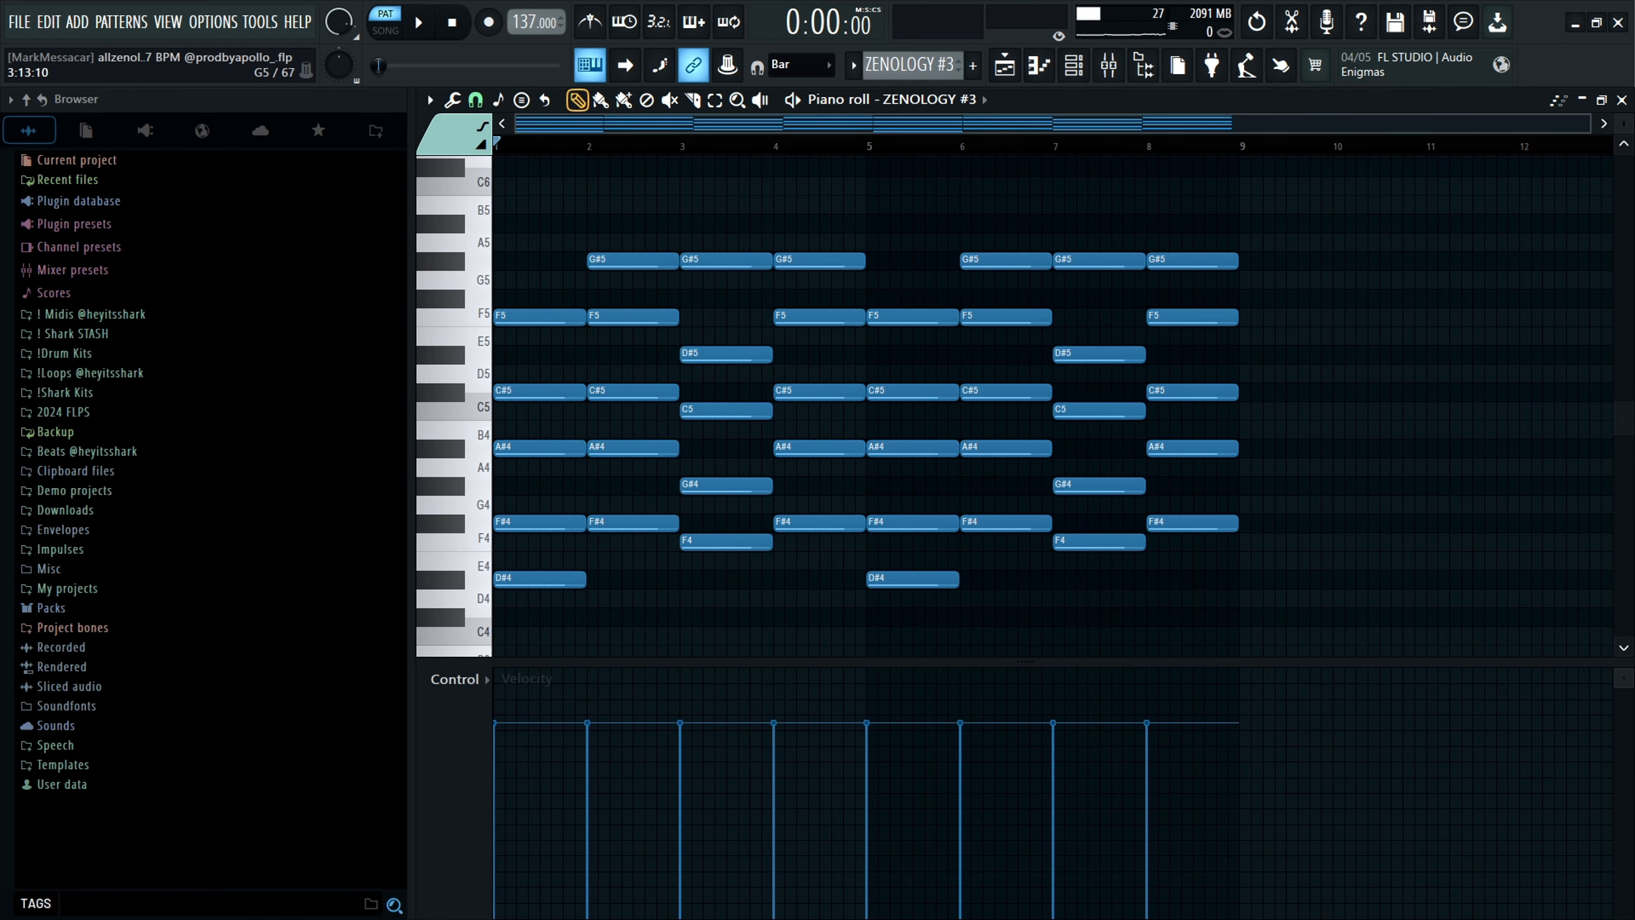
{"action": "left_click", "coordinate": [429, 26]}
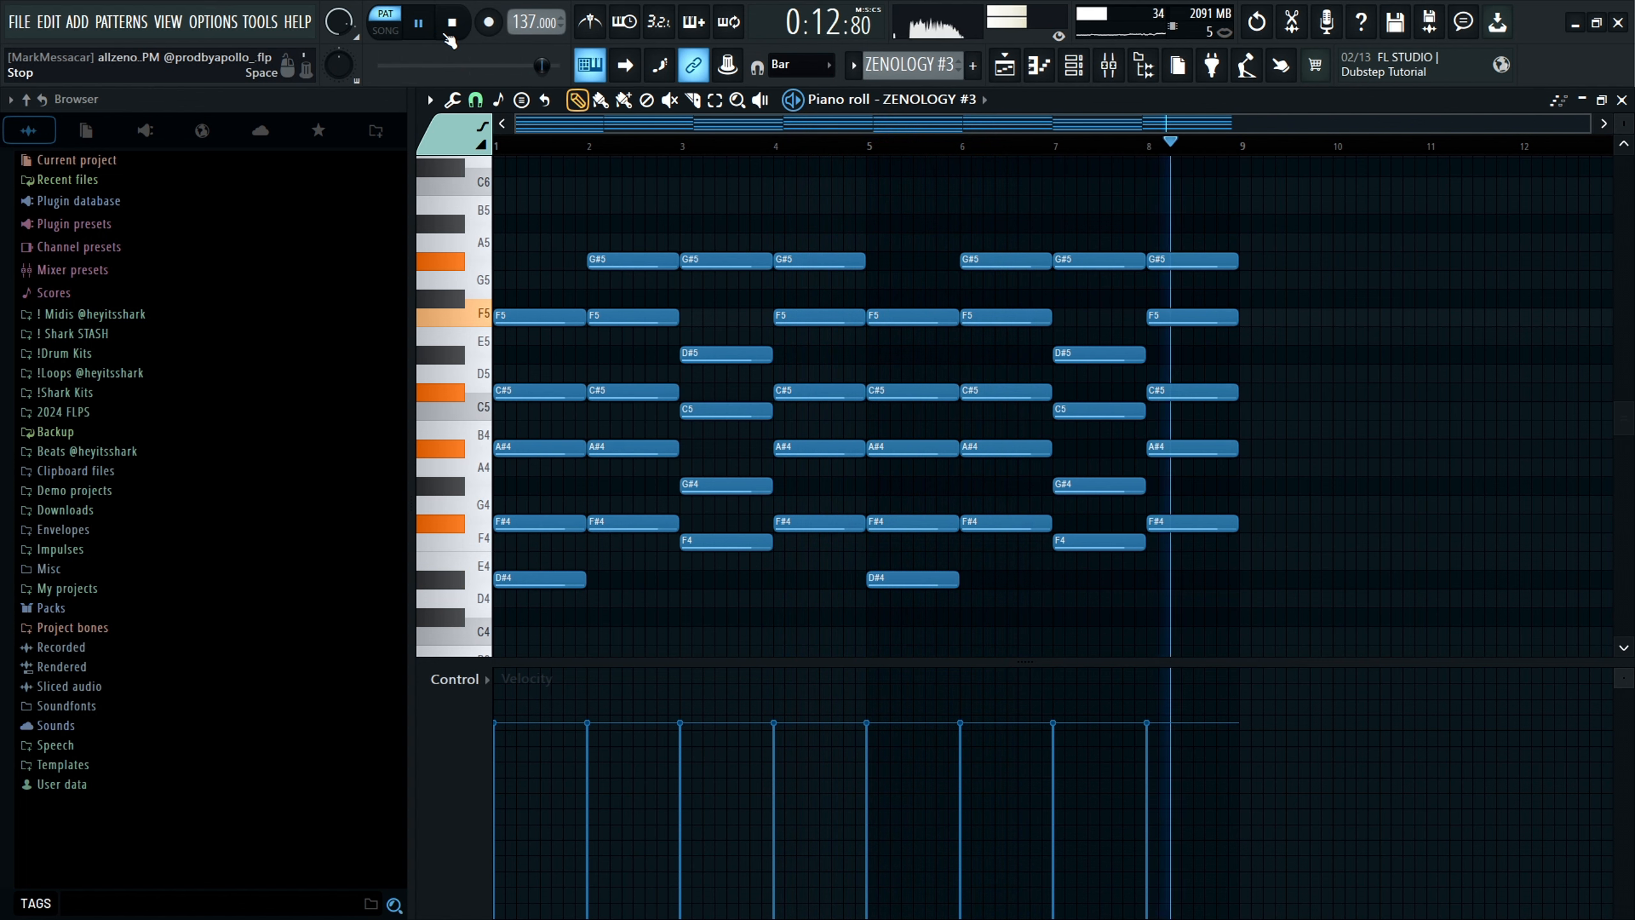
{"action": "left_click", "coordinate": [449, 32]}
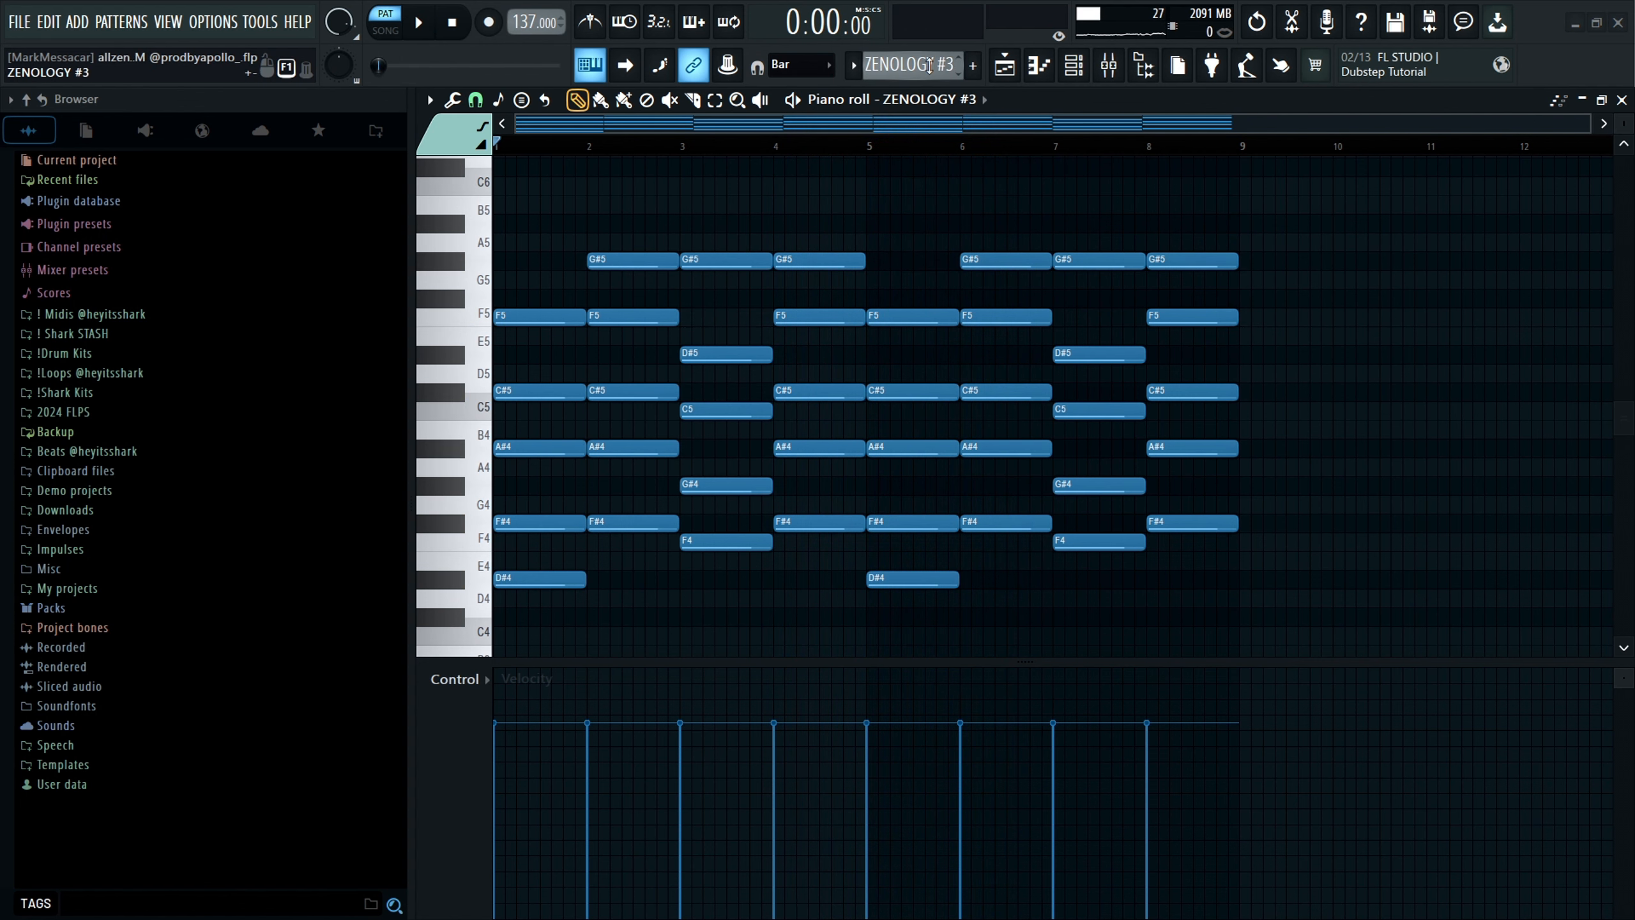
Switch to the ZENOLOGY #7 pattern, check its channel in the channel rack, and play its chord from bar 8.
{"action": "scroll", "coordinate": [910, 65], "scroll_direction": "down", "scroll_amount": 1}
{"action": "scroll", "coordinate": [965, 216], "scroll_direction": "up", "scroll_amount": 3}
{"action": "left_click", "coordinate": [1147, 146]}
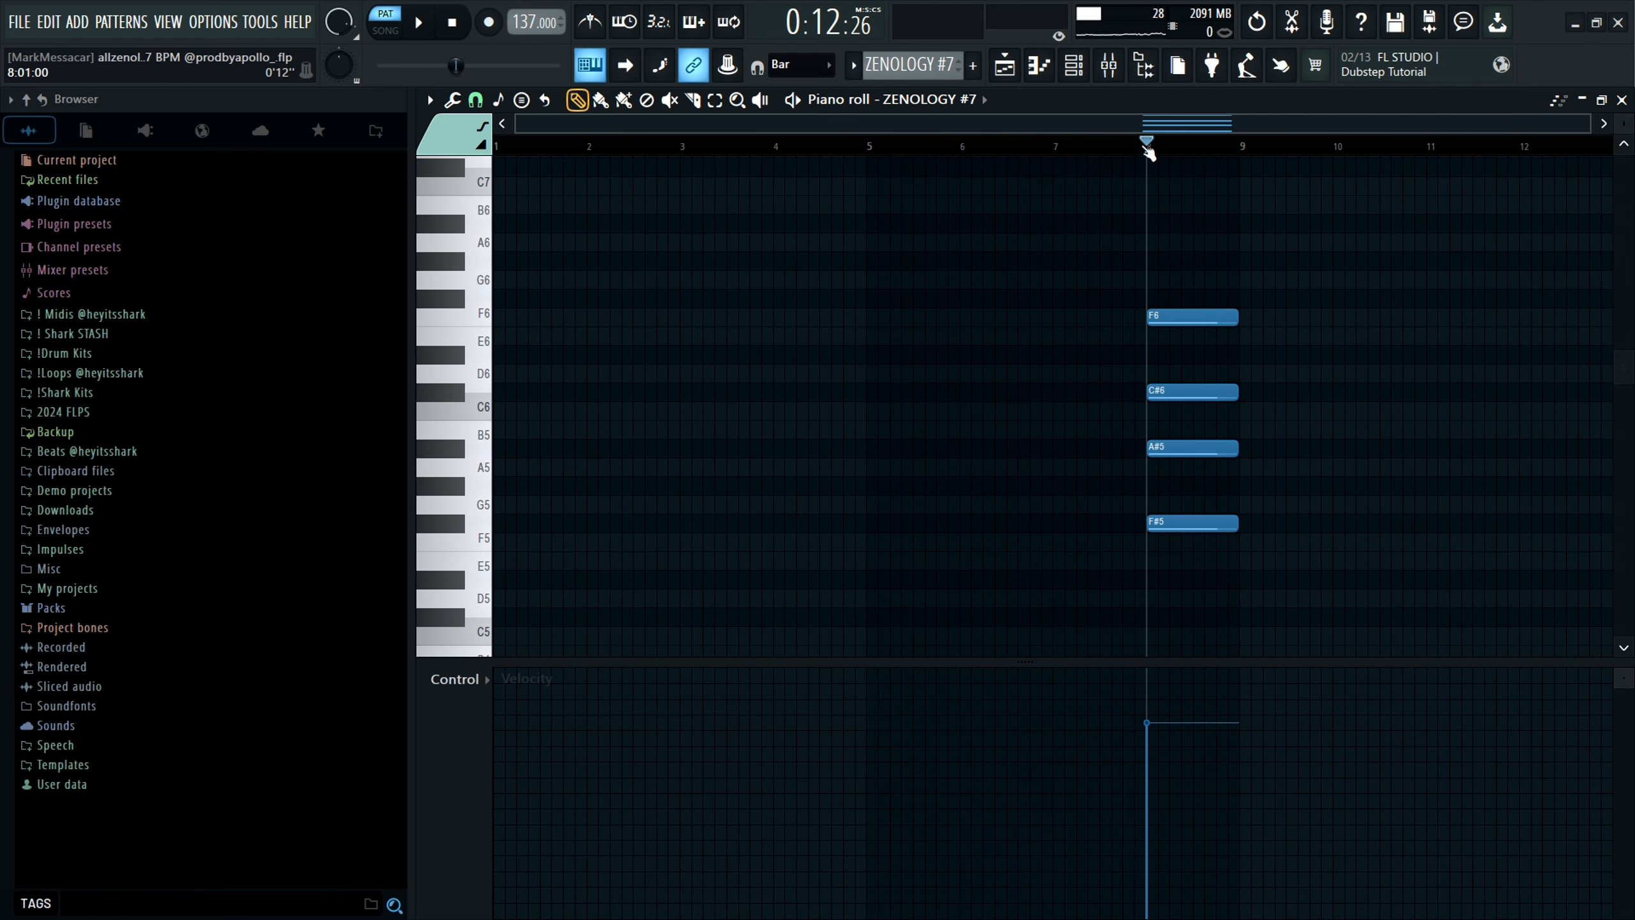
{"action": "left_click", "coordinate": [1073, 64]}
{"action": "left_click", "coordinate": [671, 328]}
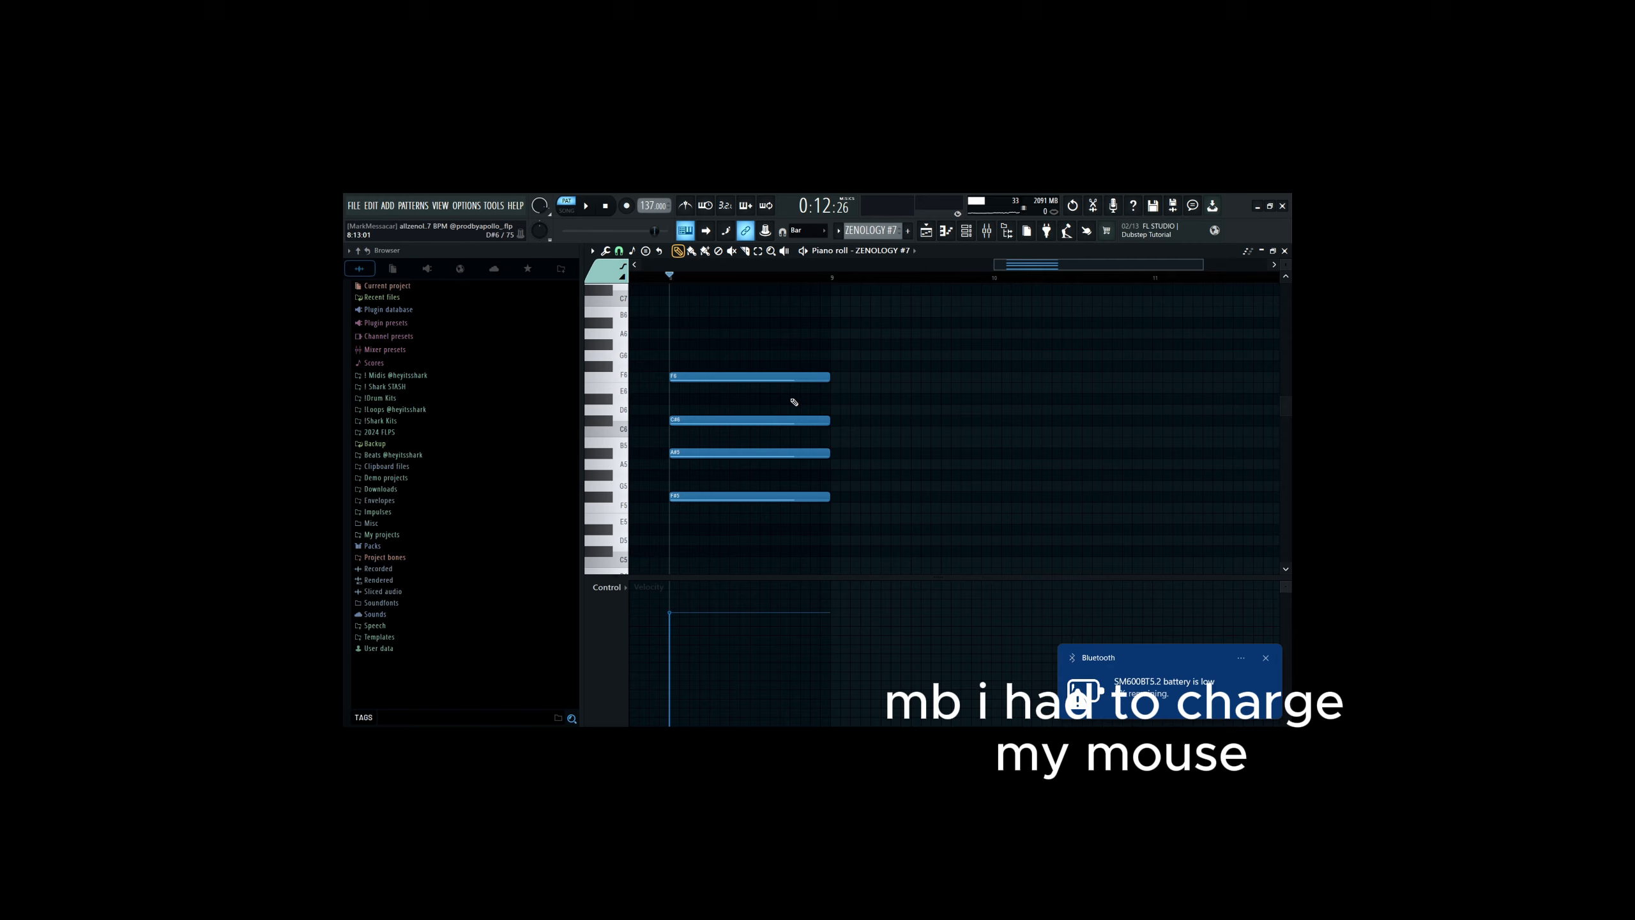
{"action": "left_click", "coordinate": [419, 22]}
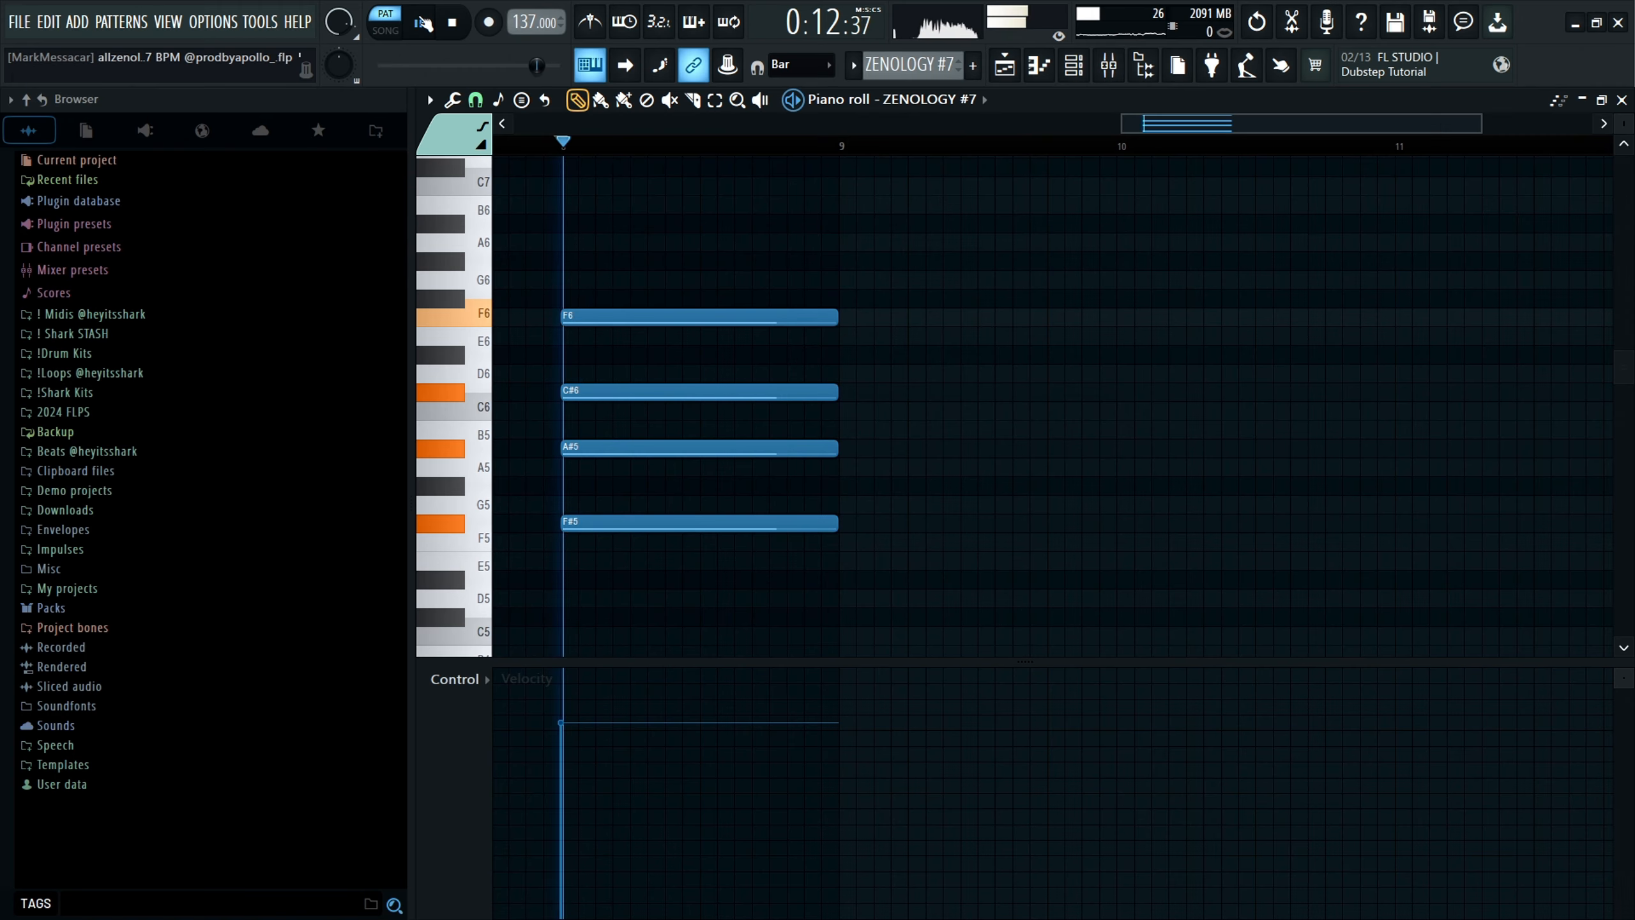
{"action": "key", "text": "space"}
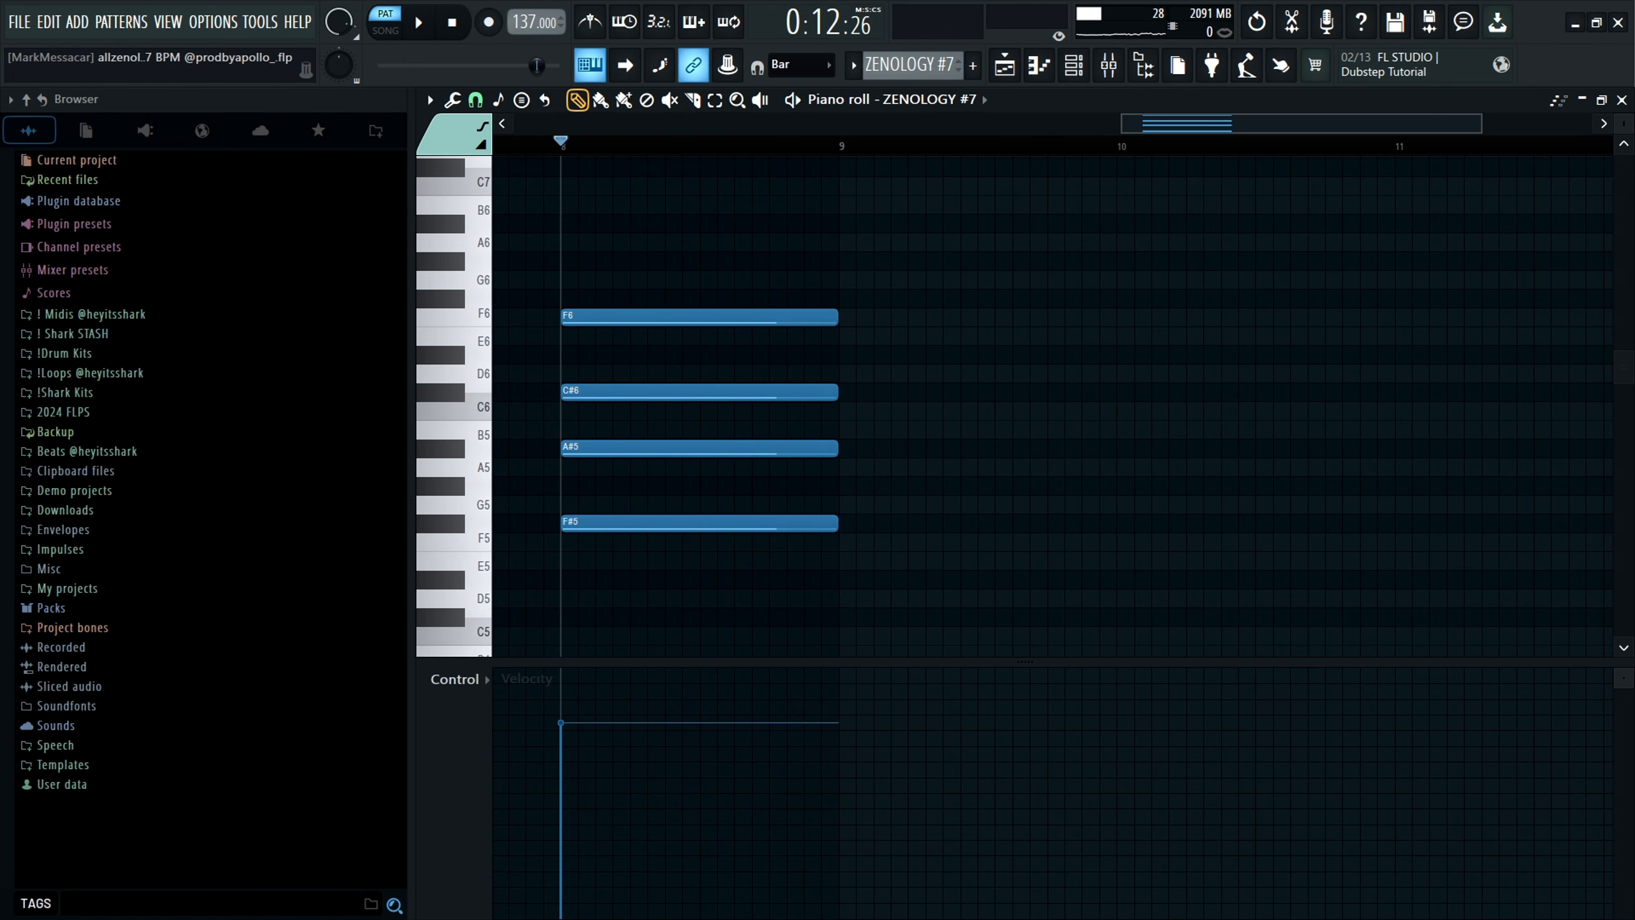
Switch to the ZENOLOGY #2 pattern, return the playhead to the start, and open its channel's Zenology instrument.
{"action": "scroll", "coordinate": [913, 65], "scroll_direction": "up", "scroll_amount": 5}
{"action": "scroll", "coordinate": [895, 322], "scroll_direction": "down", "scroll_amount": 5}
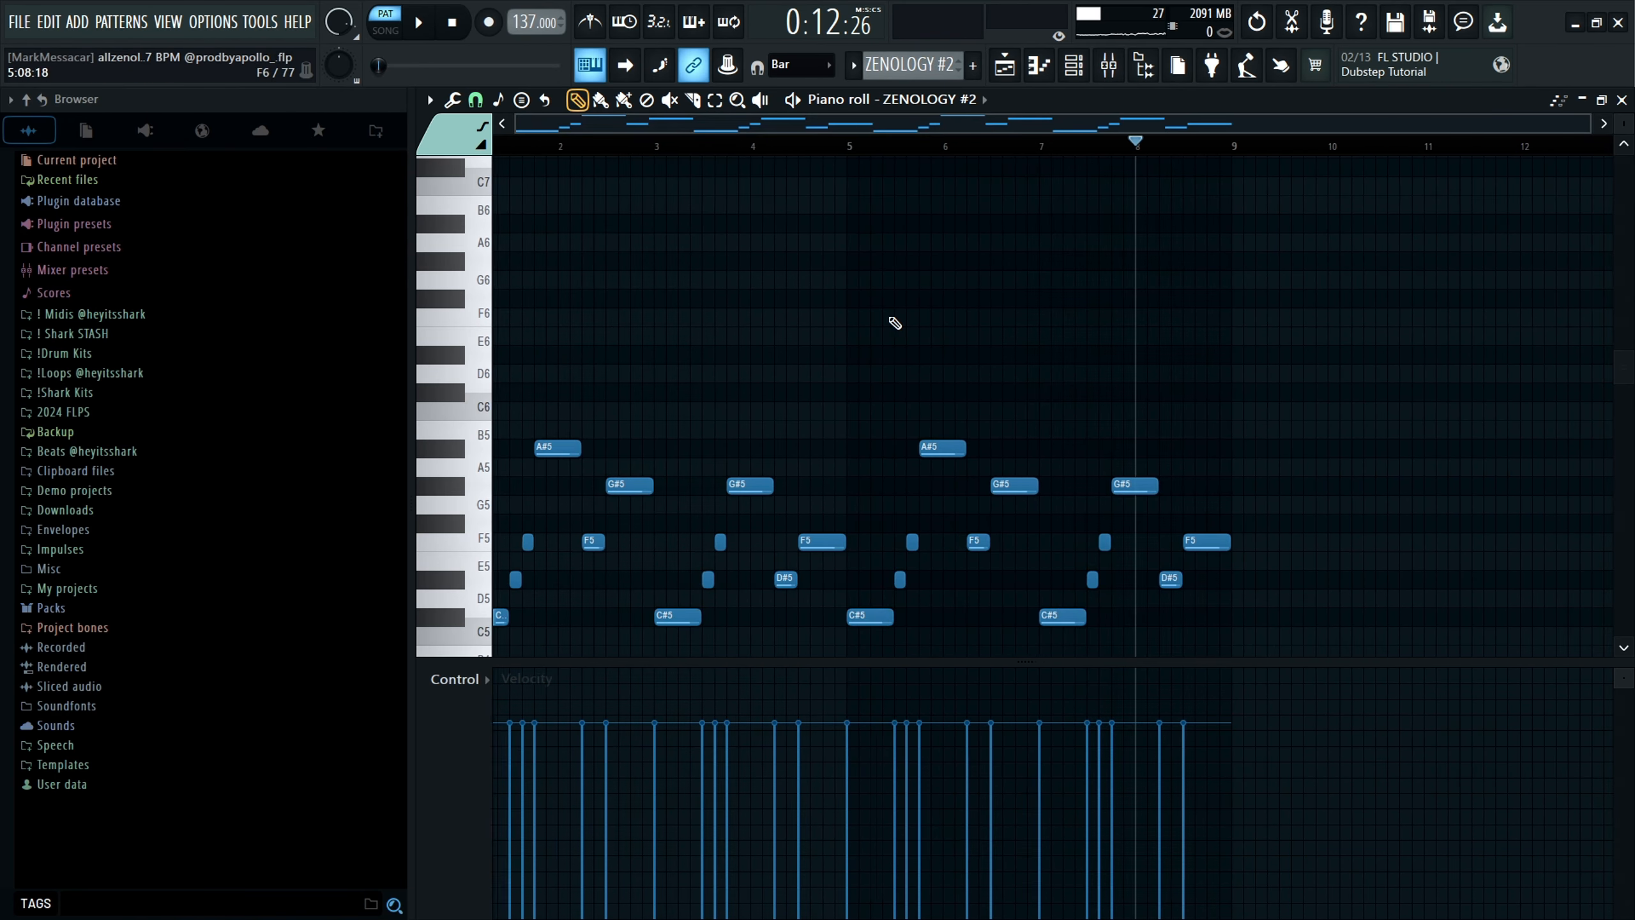
{"action": "left_click_drag", "start_coordinate": [727, 143], "coordinate": [662, 141]}
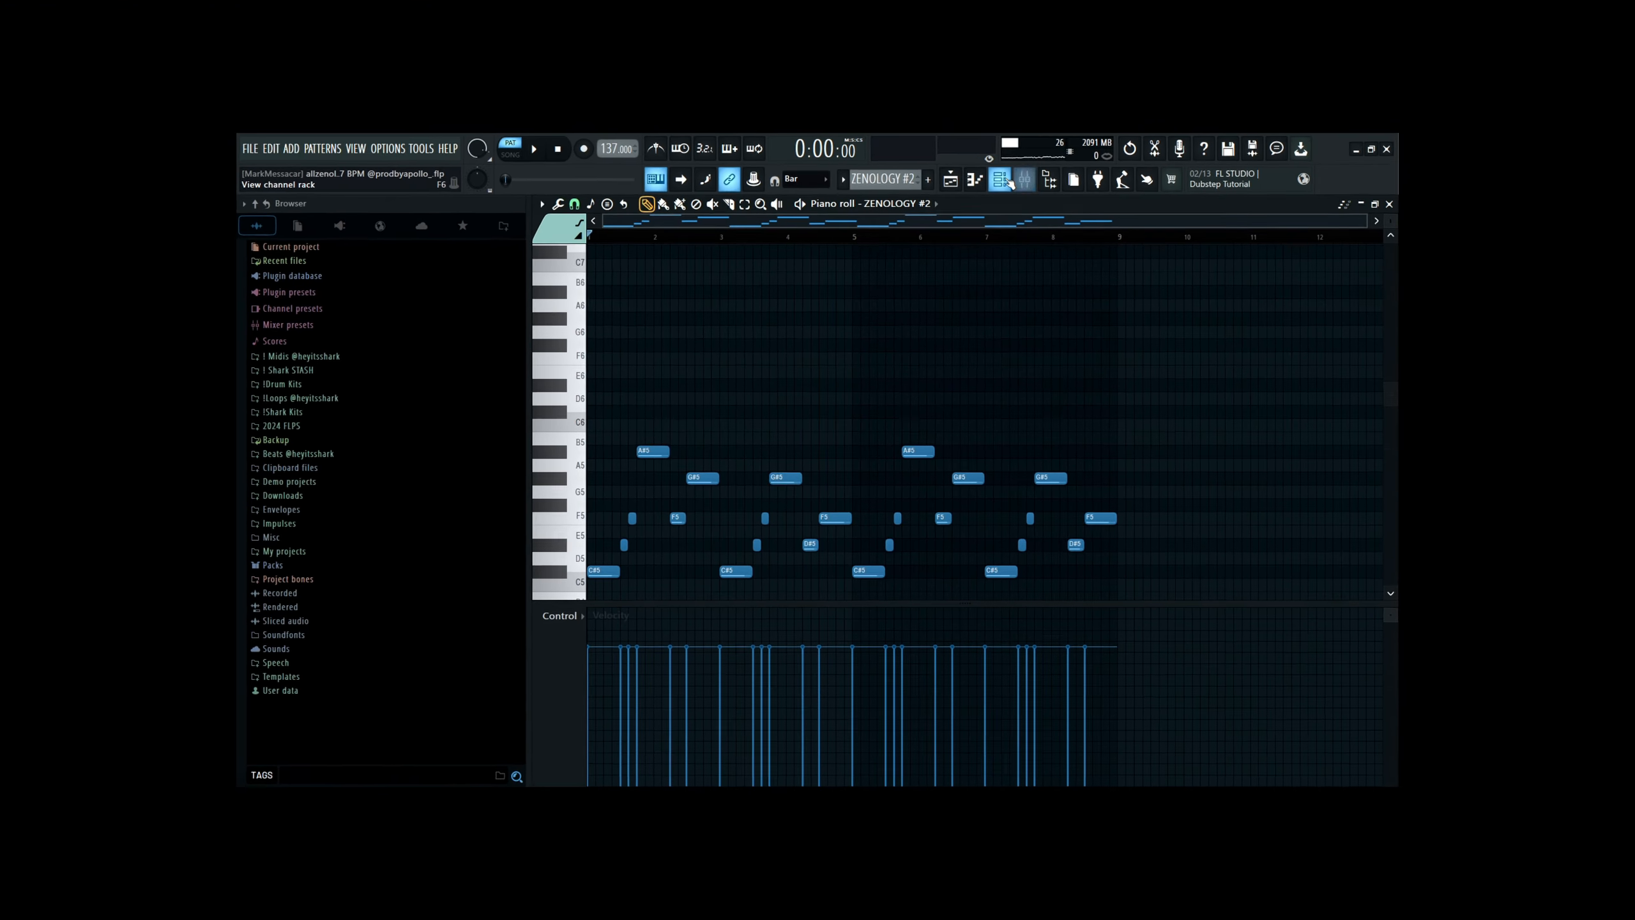
{"action": "left_click", "coordinate": [1000, 179]}
{"action": "left_click", "coordinate": [693, 383]}
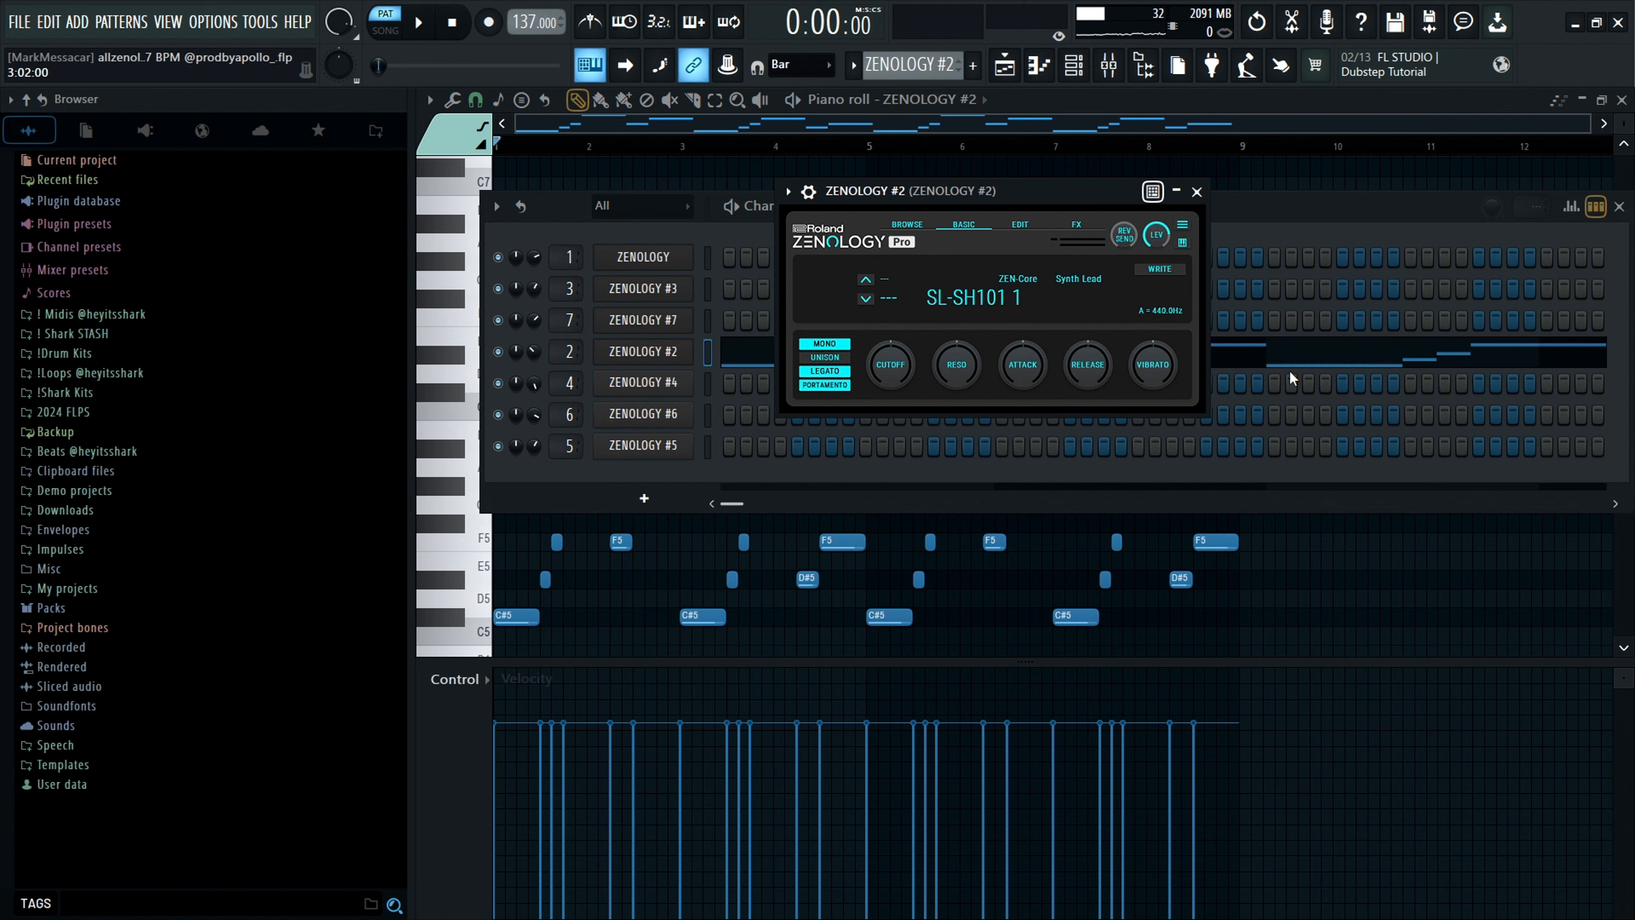
Return to the ZENOLOGY #2 piano roll and play back the melody from the start.
{"action": "left_click", "coordinate": [1292, 380]}
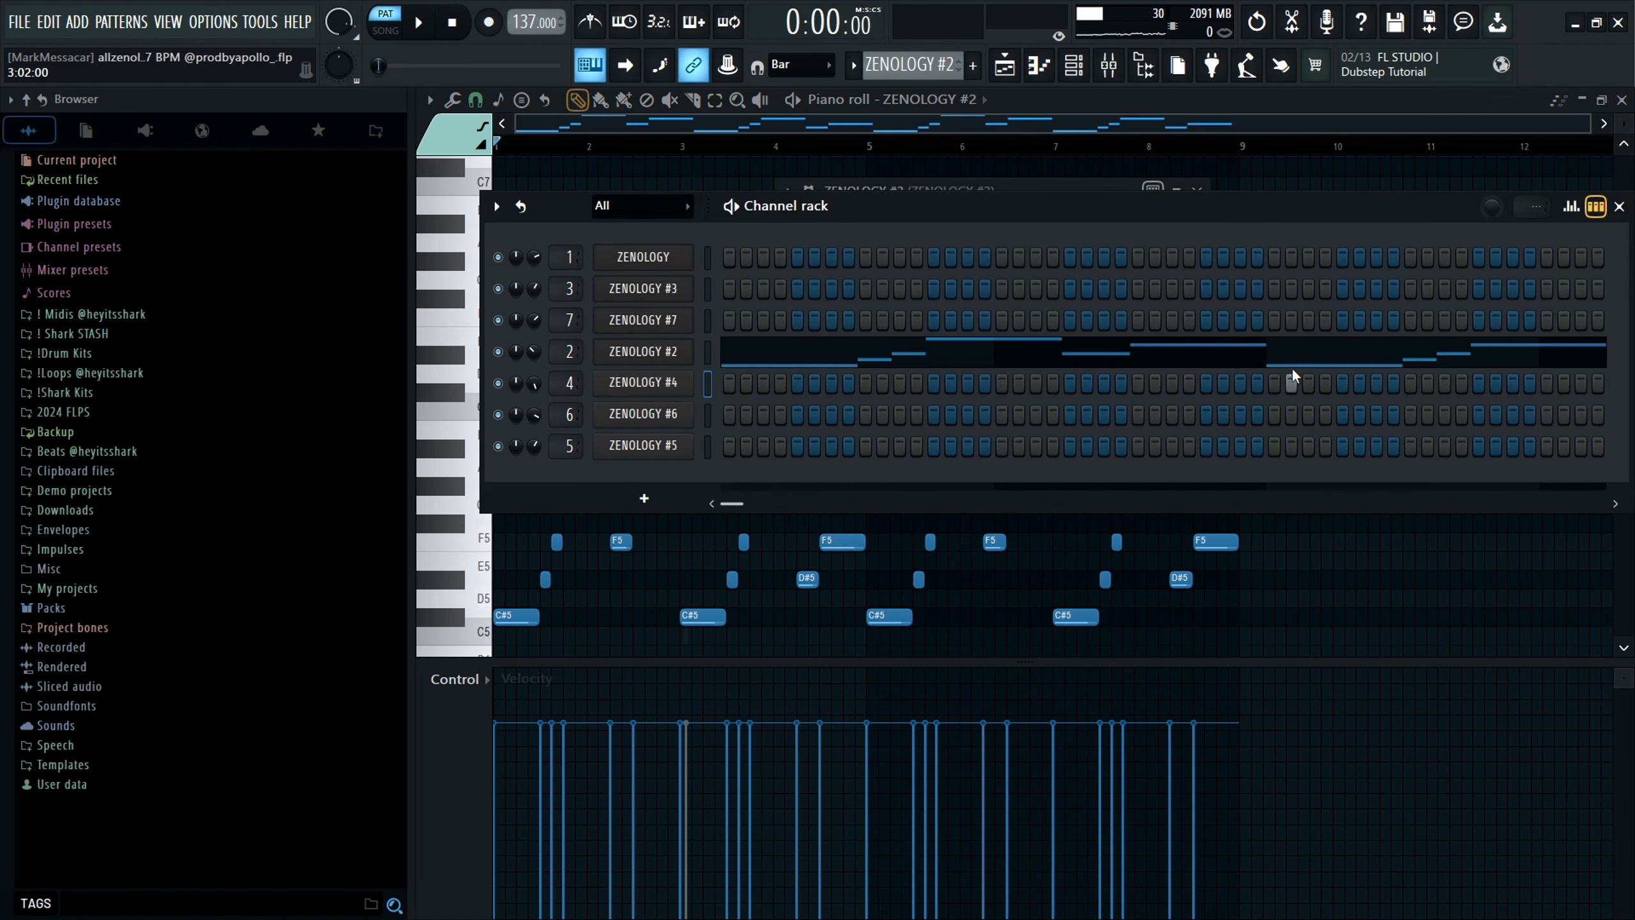
{"action": "left_click", "coordinate": [1284, 354]}
{"action": "left_click", "coordinate": [1284, 354]}
{"action": "key", "text": "space"}
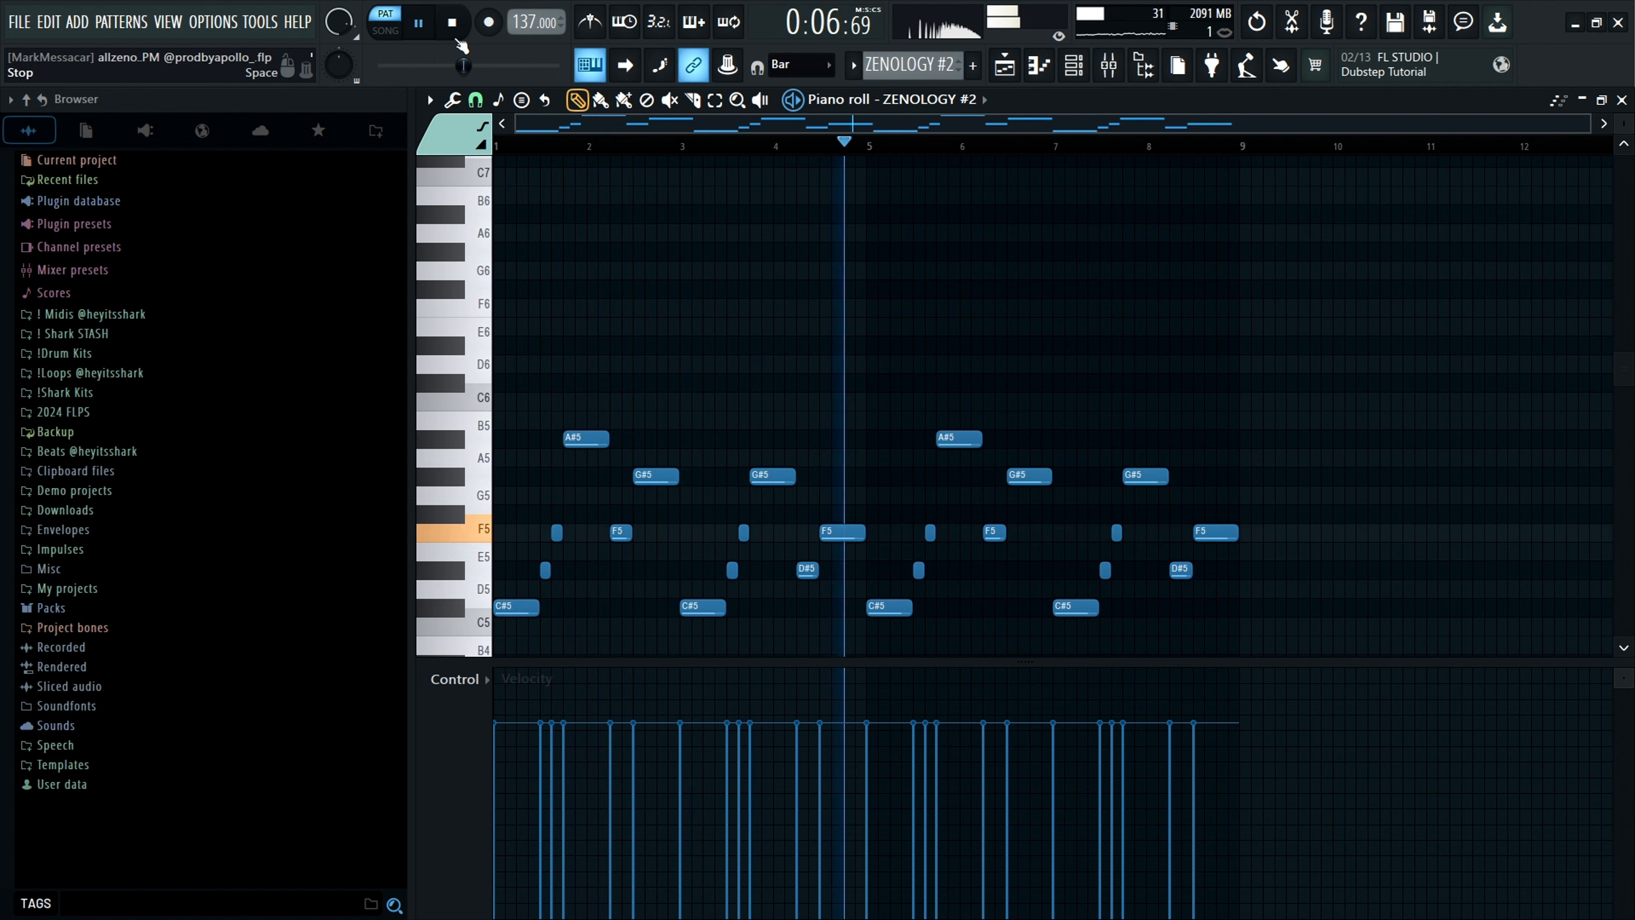
{"action": "left_click", "coordinate": [453, 23]}
Switch to the ZENOLOGY #4 pattern and play its short counter-melody notes from the middle of bar 2.
{"action": "left_click_drag", "start_coordinate": [909, 64], "coordinate": [909, 50]}
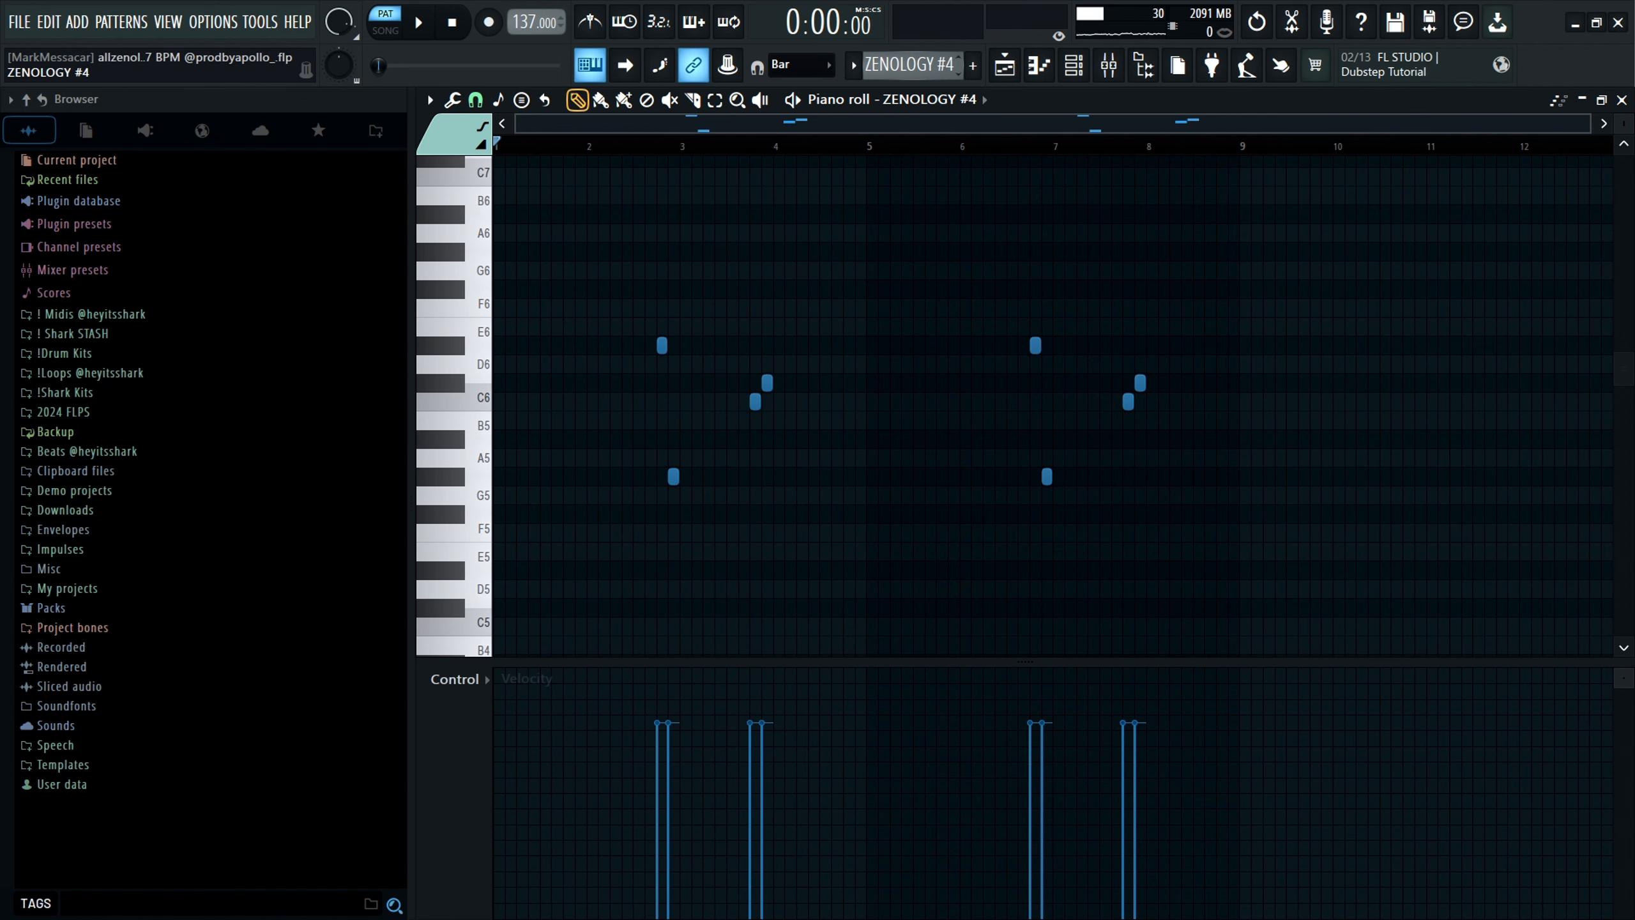
{"action": "left_click", "coordinate": [622, 143]}
{"action": "scroll", "coordinate": [679, 245], "scroll_direction": "up", "scroll_amount": 3}
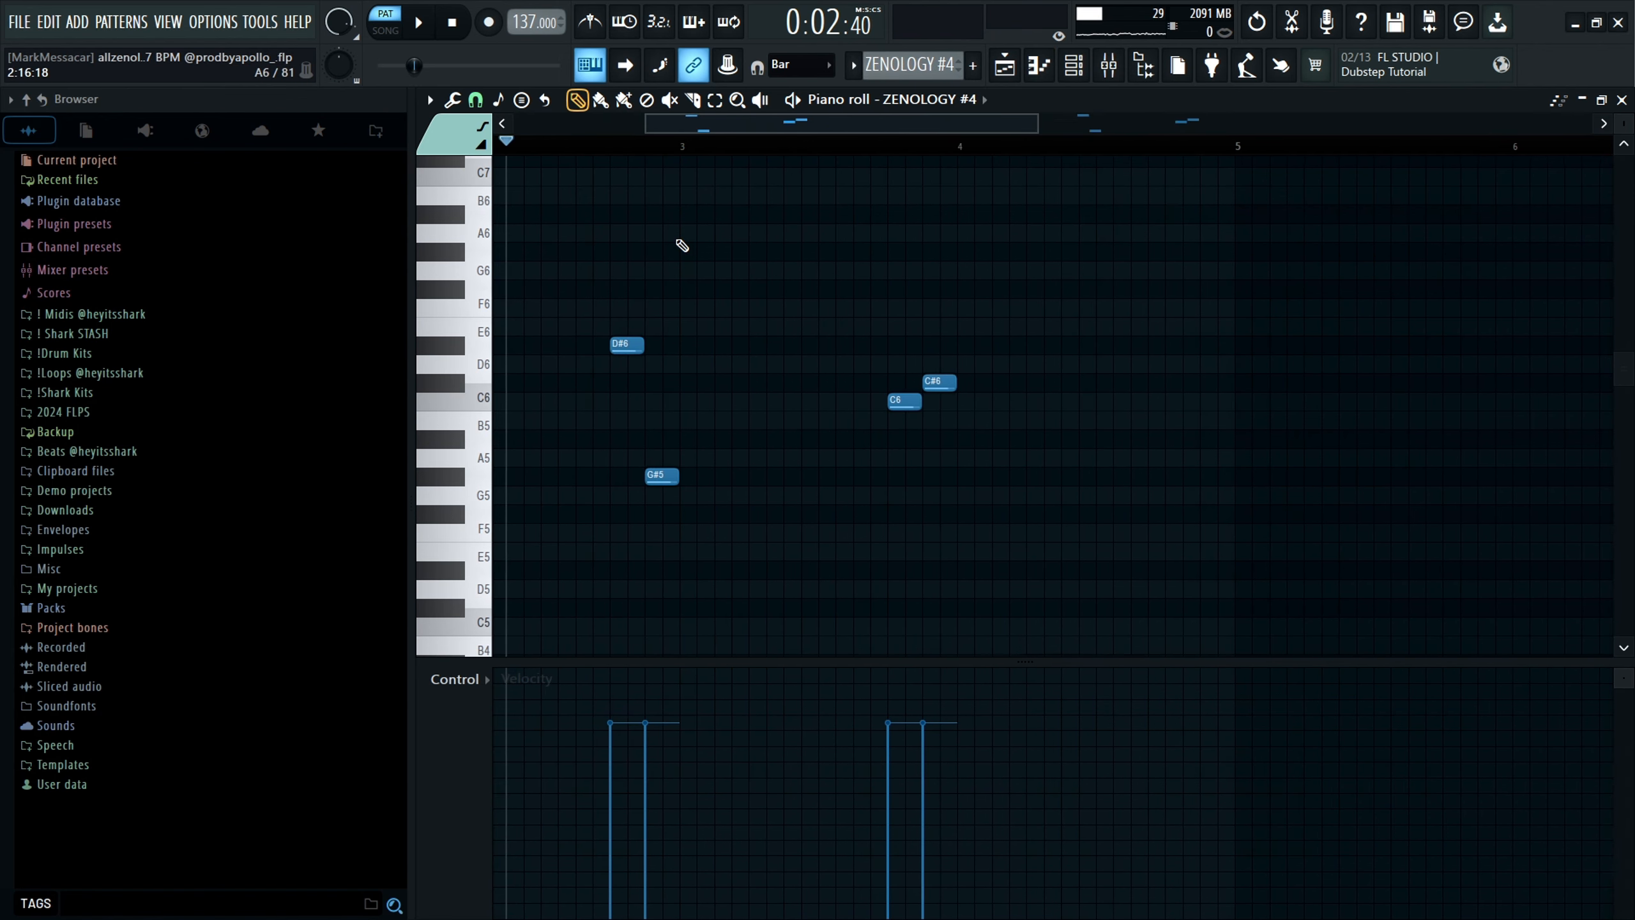
{"action": "key", "text": "space"}
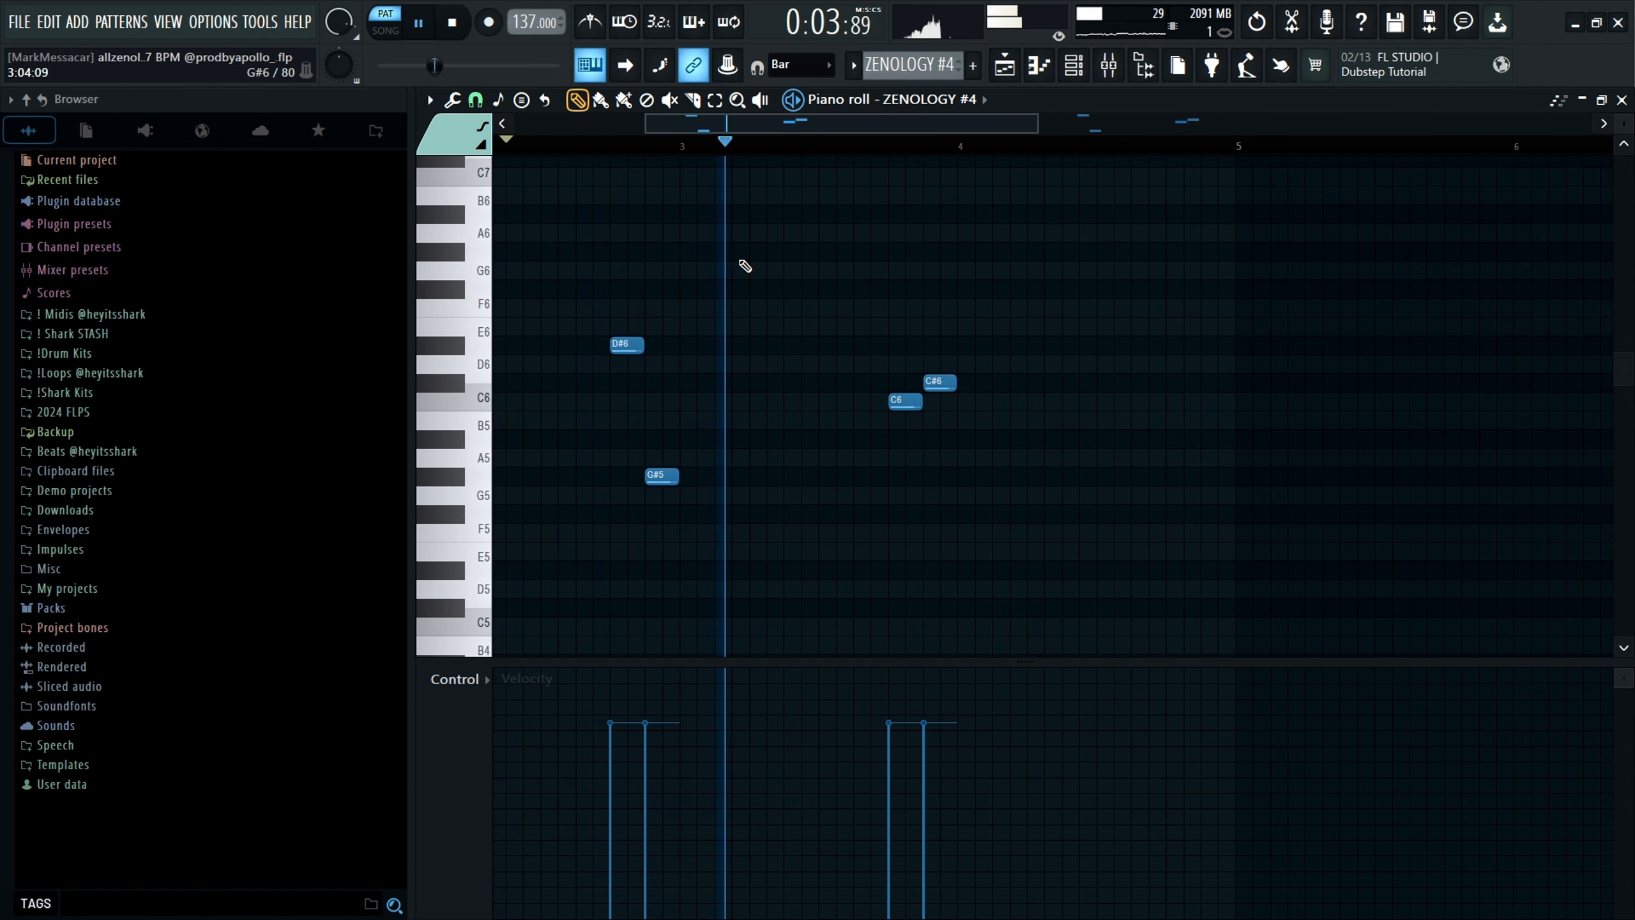
{"action": "scroll", "coordinate": [1098, 303], "scroll_direction": "down", "scroll_amount": 3}
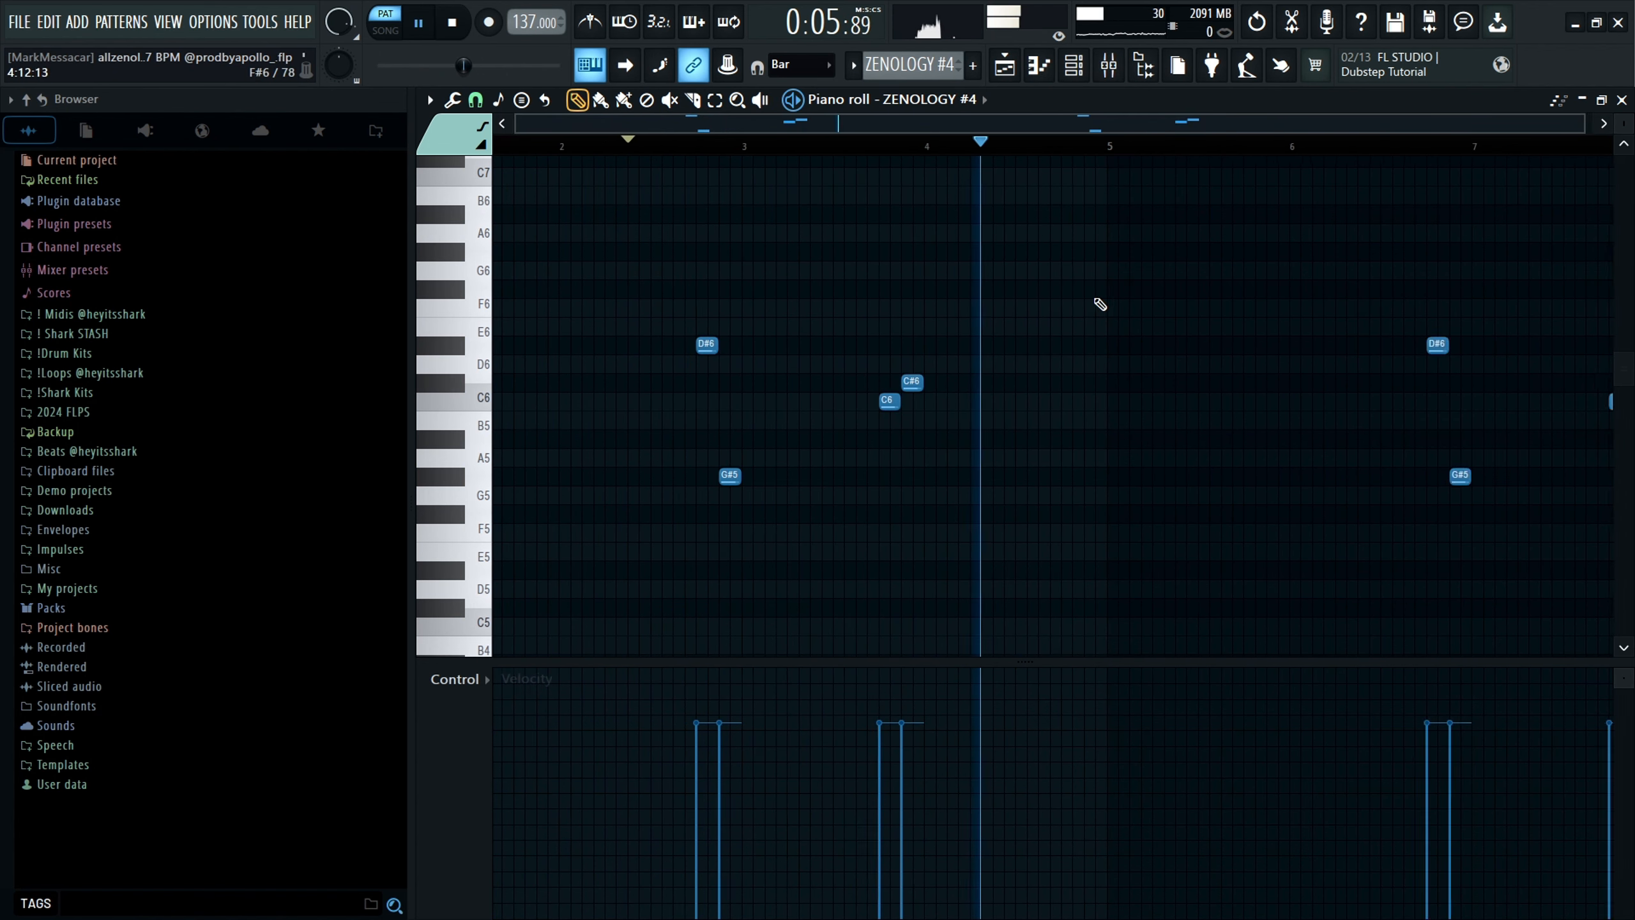
{"action": "key", "text": "space"}
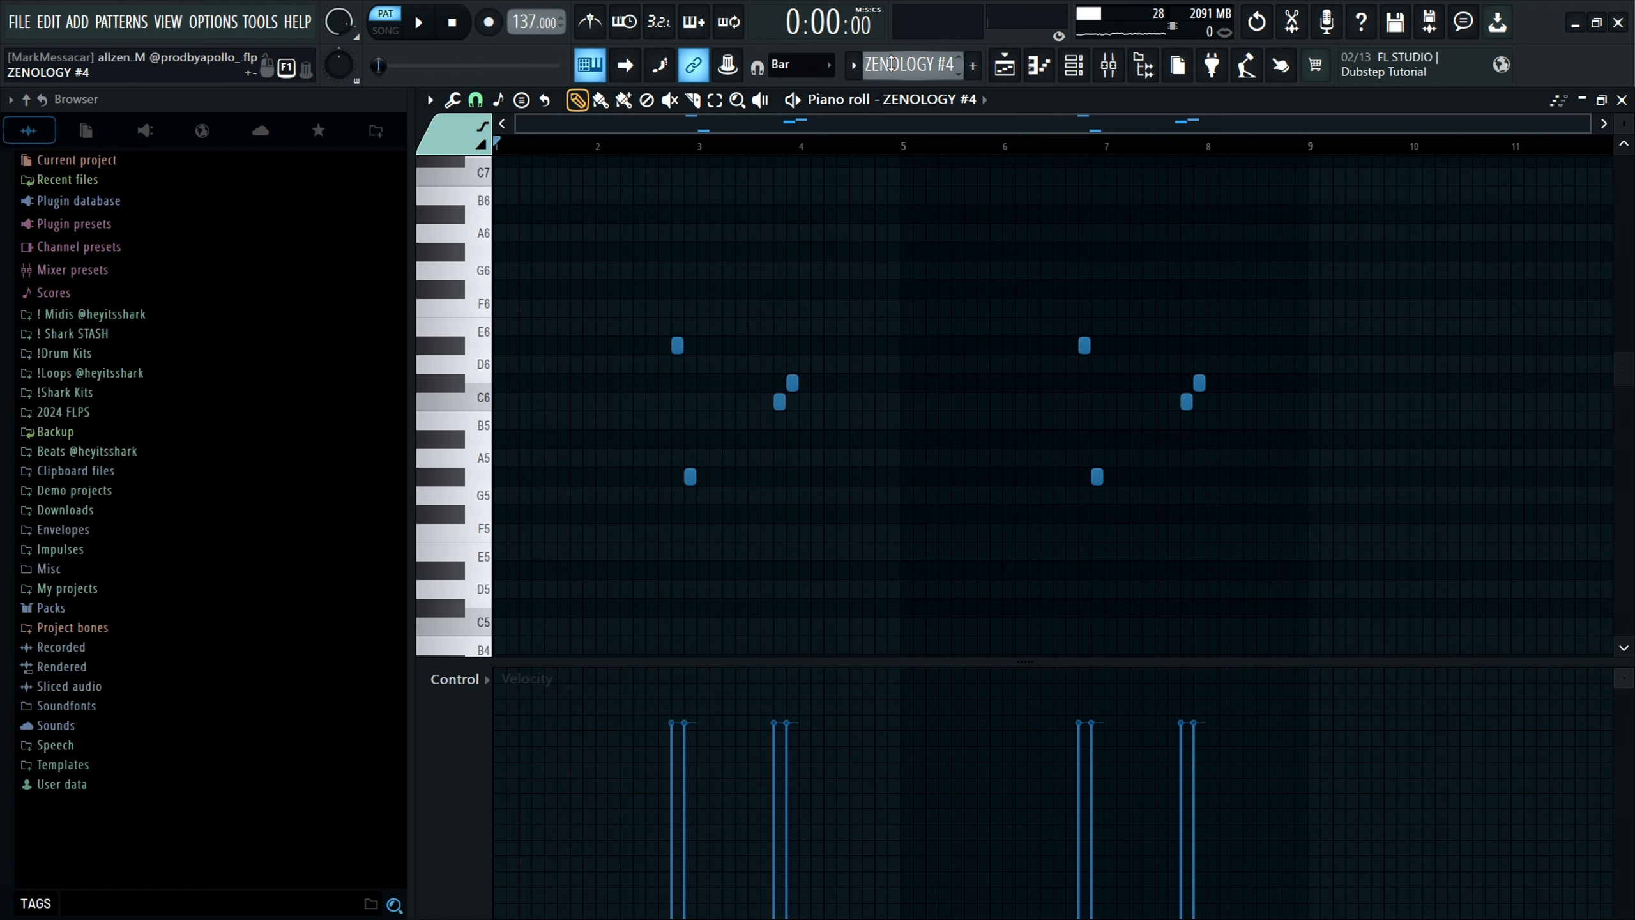
Examine the Fruity Delay 3 and Fruity Parametric EQ 2 effects on the ZENOLOGY #4 mixer track.
{"action": "left_click", "coordinate": [1108, 65]}
{"action": "left_click", "coordinate": [703, 270]}
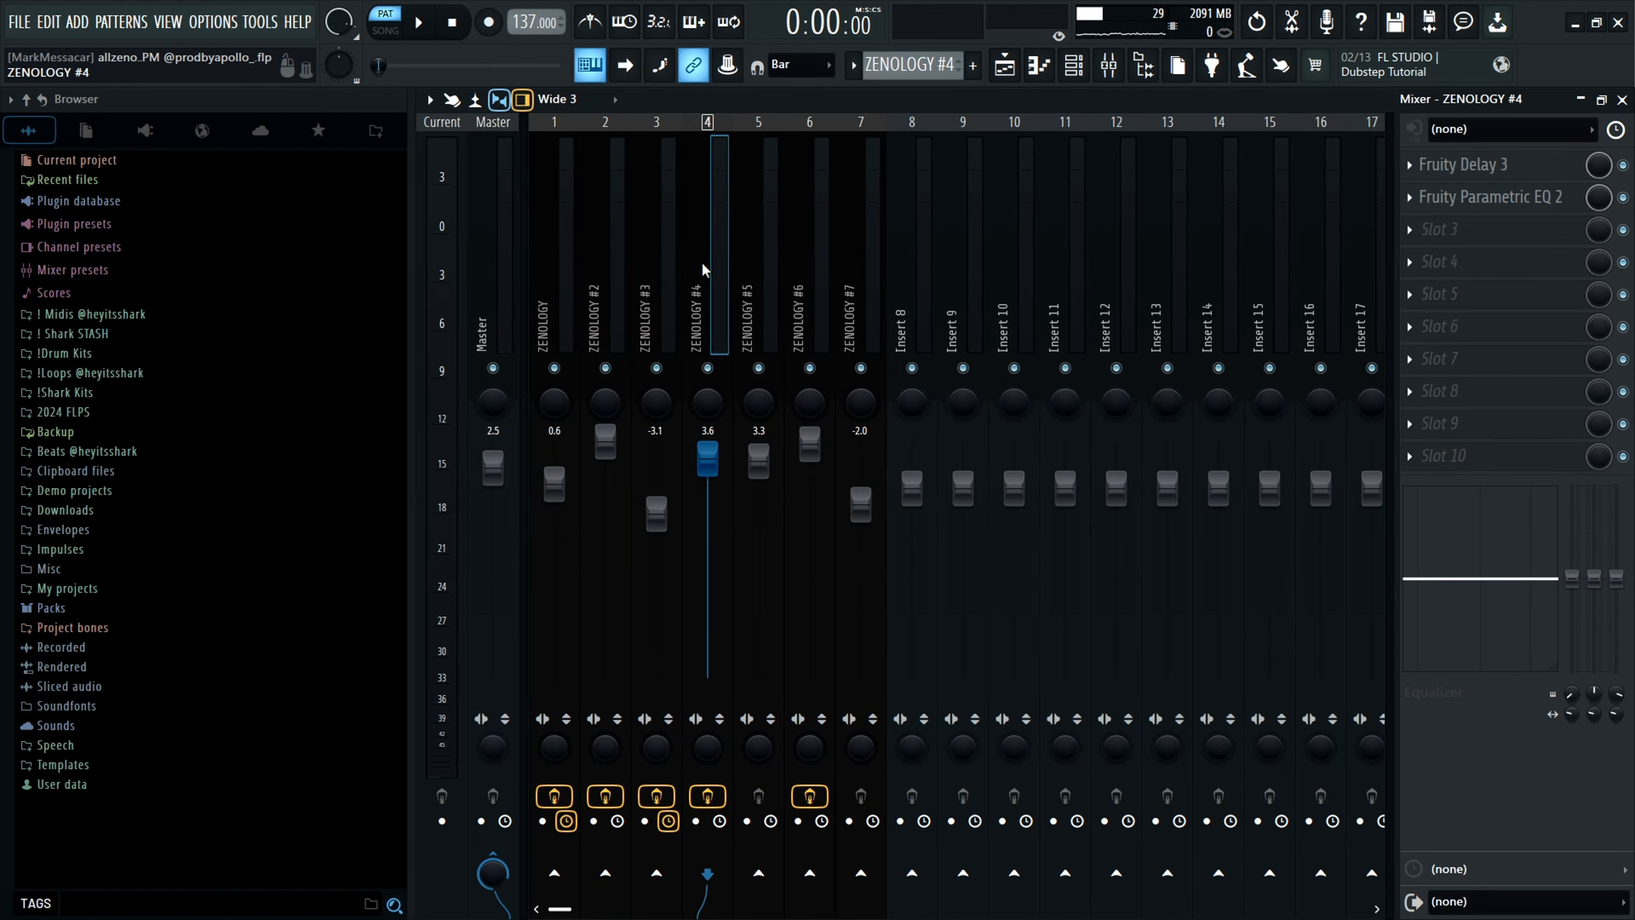
{"action": "left_click", "coordinate": [1515, 174]}
{"action": "left_click", "coordinate": [1515, 176]}
{"action": "left_click", "coordinate": [1508, 204]}
{"action": "left_click", "coordinate": [1508, 203]}
Review the effects on the ZENOLOGY #3, #2 and first ZENOLOGY mixer tracks, inspecting the Thermal plugin on the first.
{"action": "left_click", "coordinate": [659, 251]}
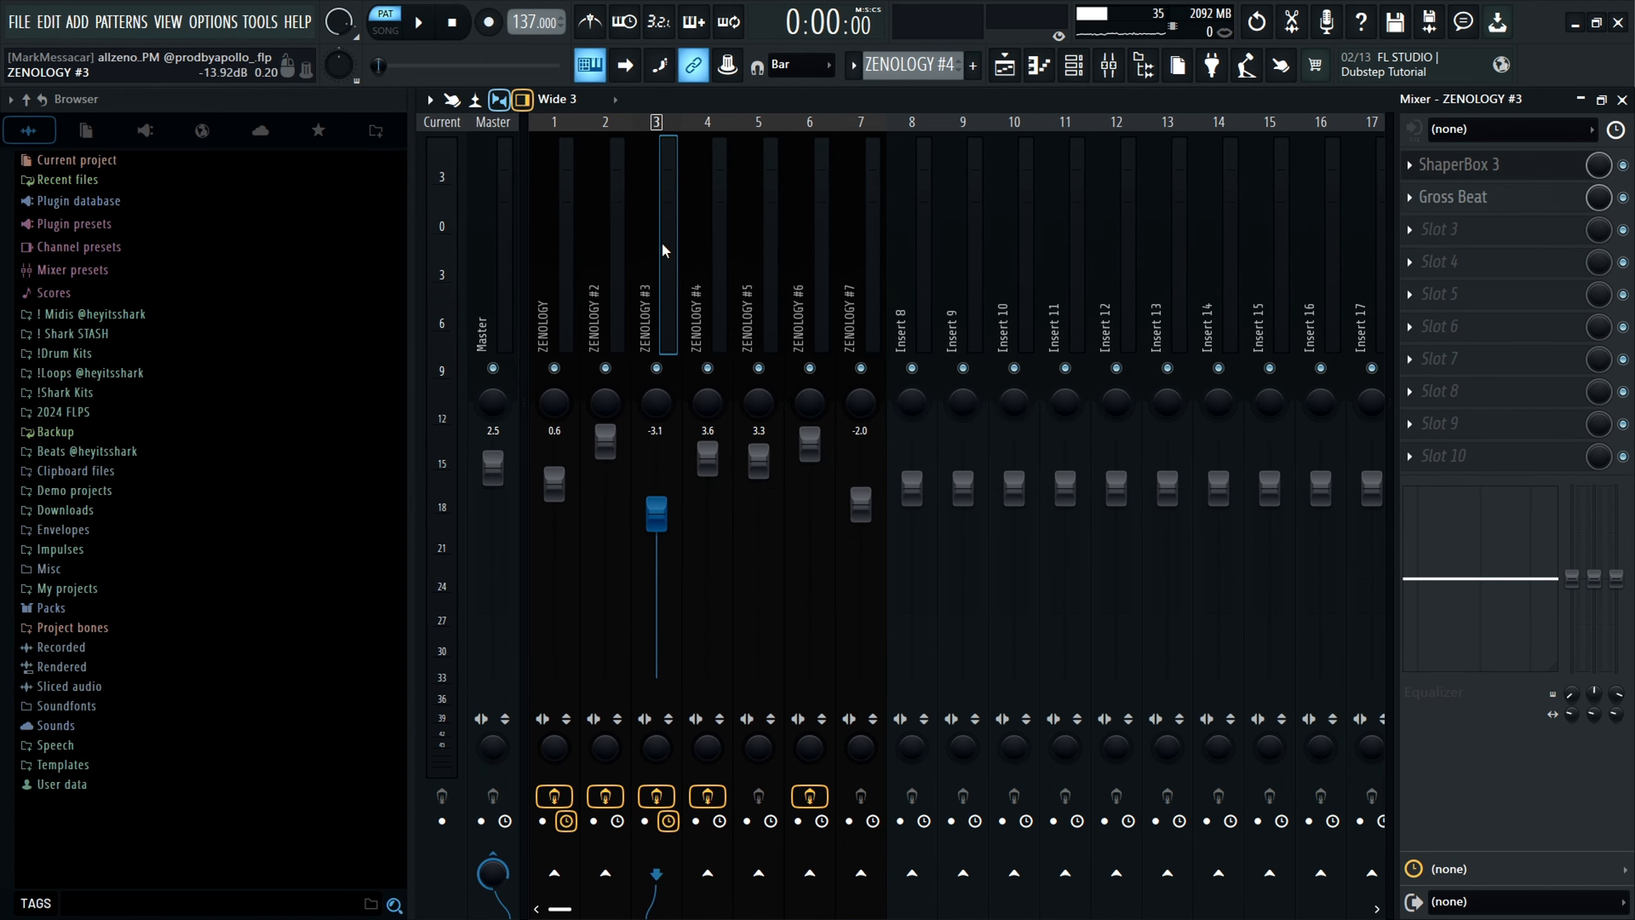
{"action": "left_click", "coordinate": [608, 256]}
{"action": "left_click", "coordinate": [555, 256]}
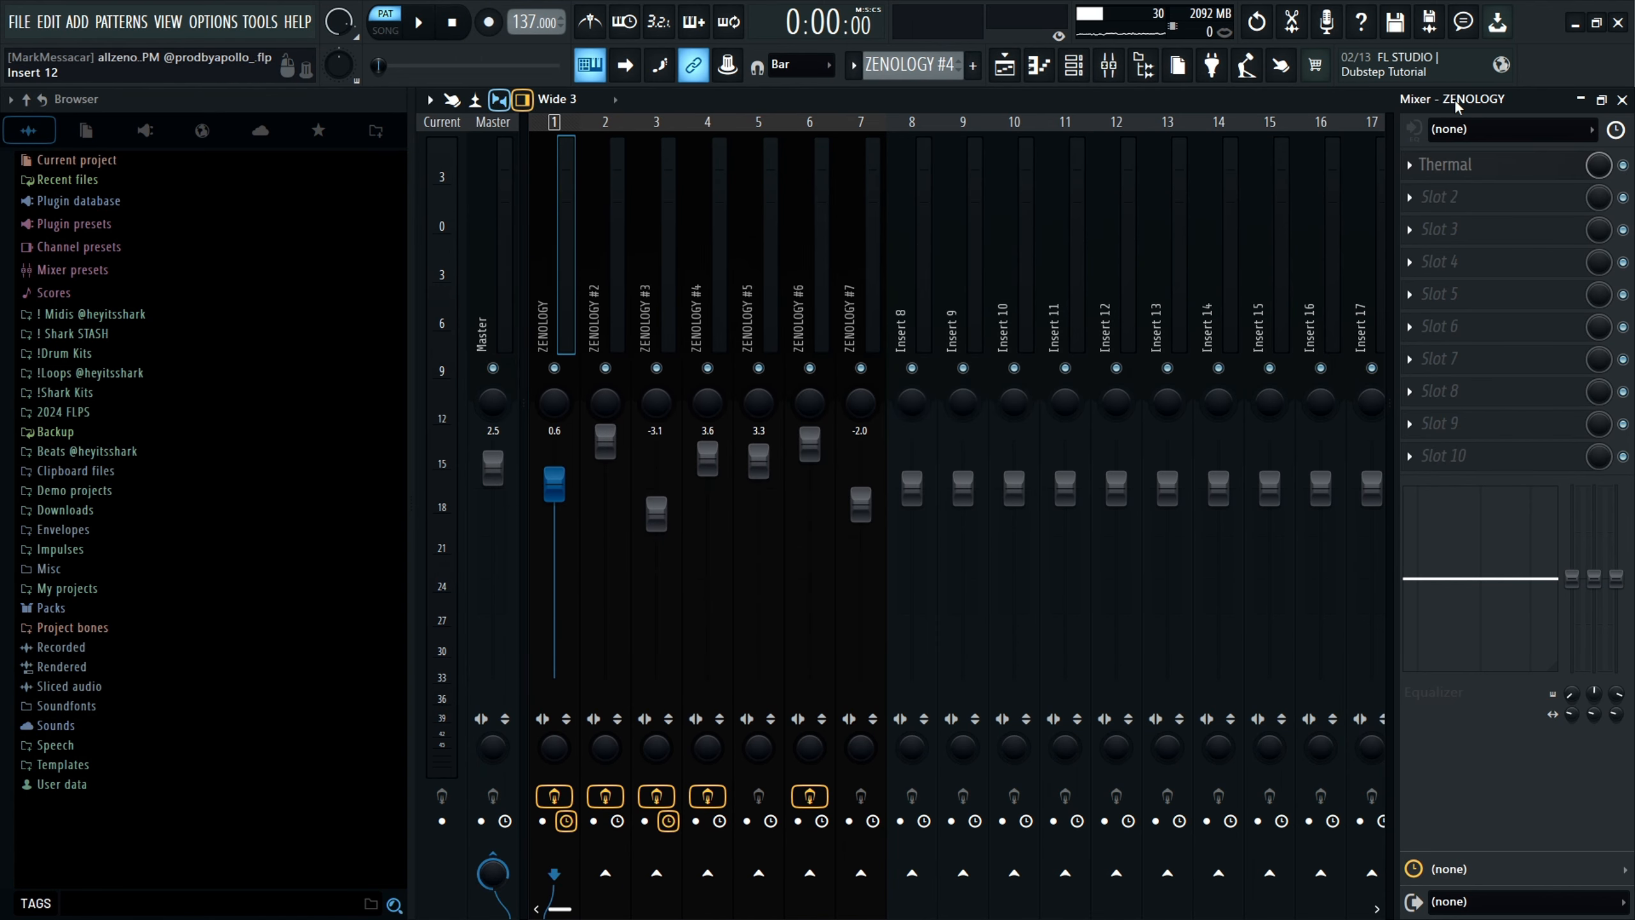
{"action": "left_click", "coordinate": [1539, 167]}
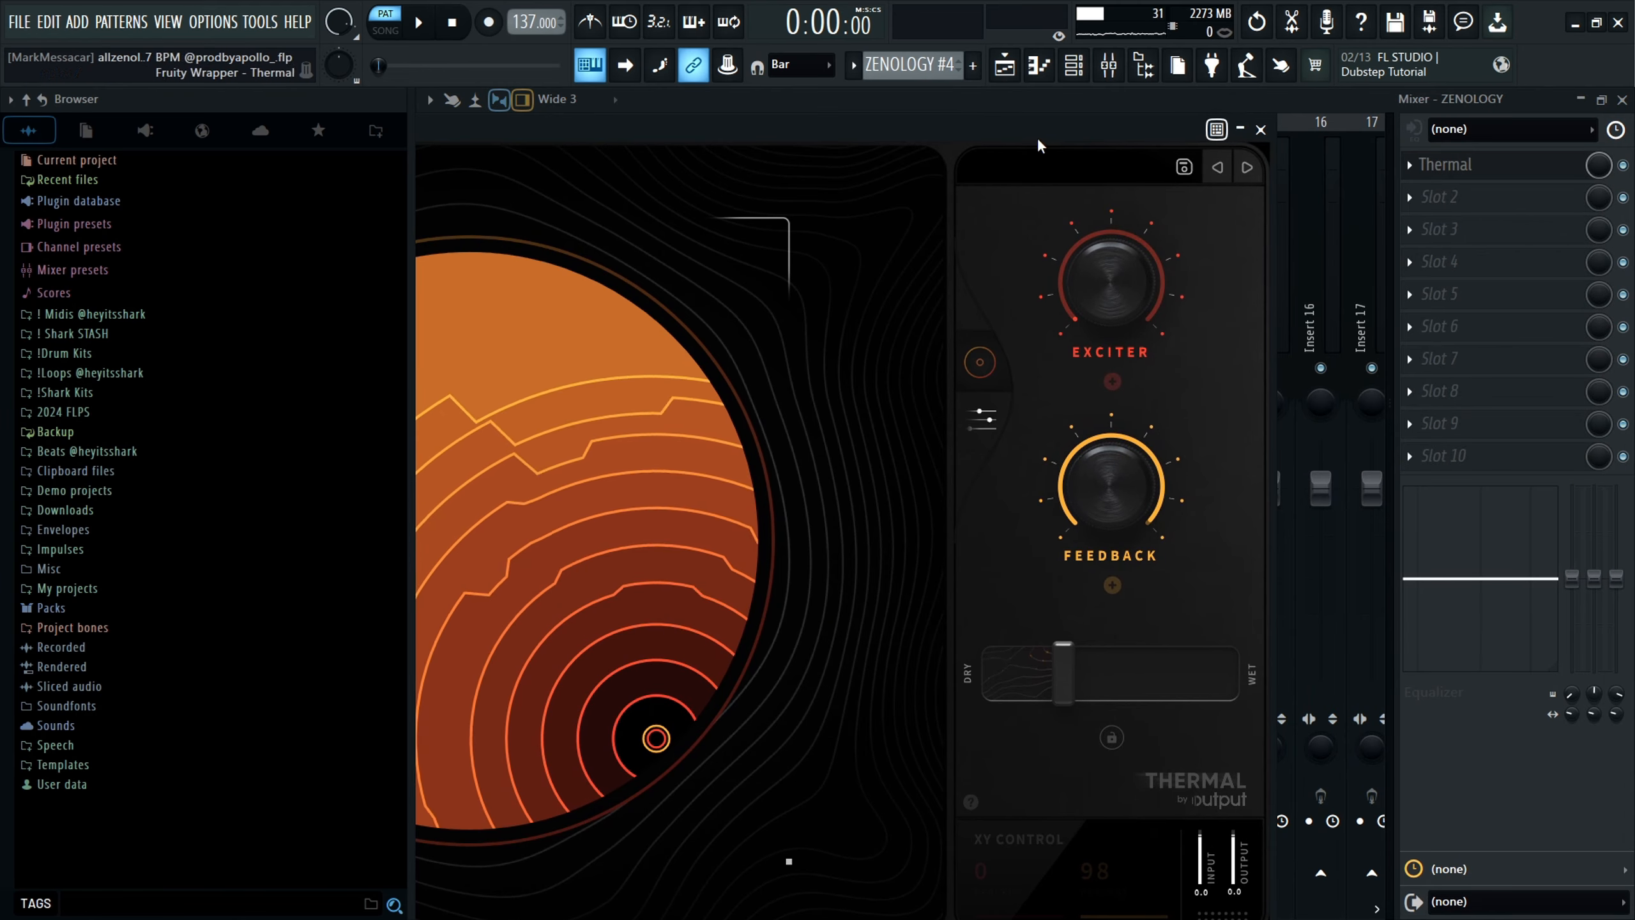
{"action": "left_click", "coordinate": [1260, 129]}
{"action": "left_click", "coordinate": [1622, 99]}
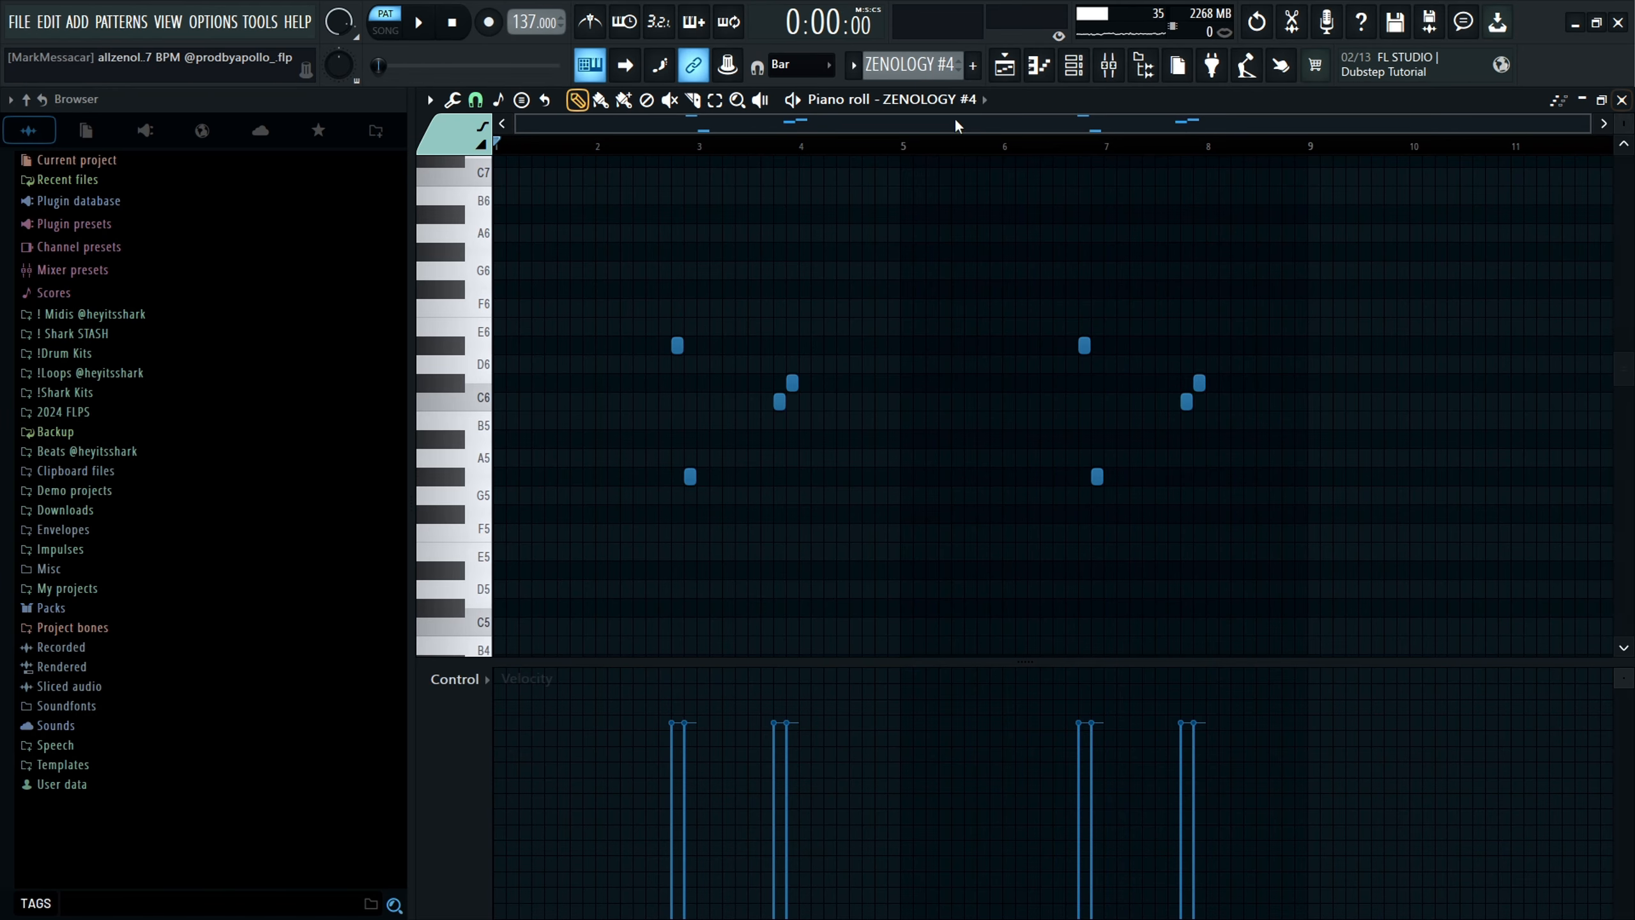
Switch to the ZENOLOGY #6 pattern and play its three closing notes from bar 8.
{"action": "scroll", "coordinate": [926, 65], "scroll_direction": "down", "scroll_amount": 2}
{"action": "left_click", "coordinate": [1267, 140]}
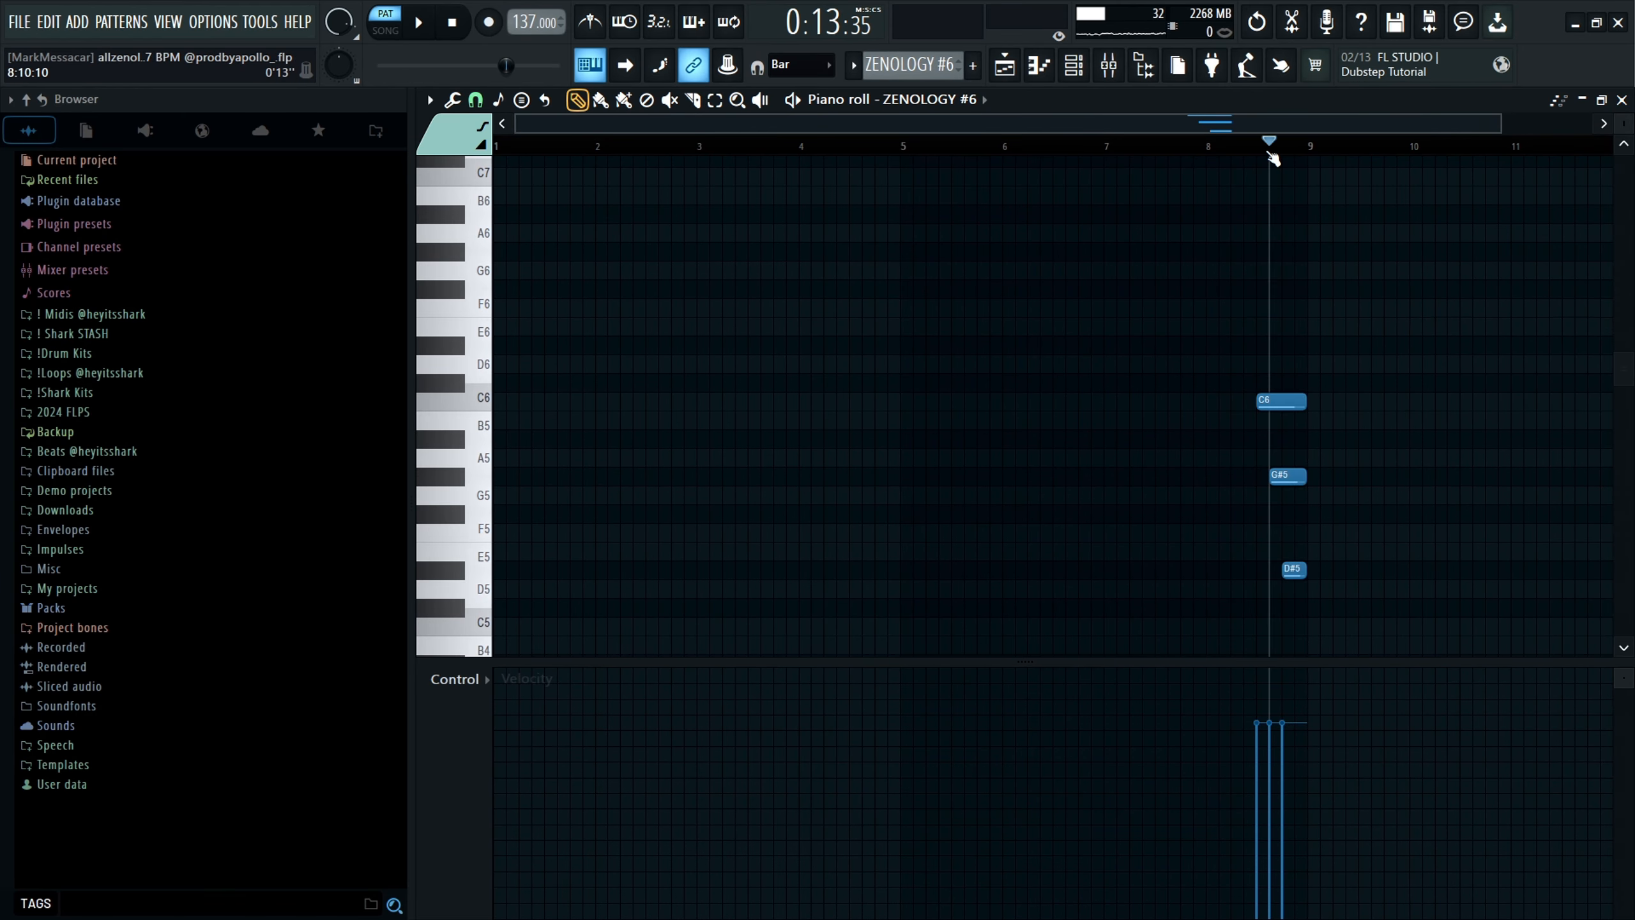
{"action": "scroll", "coordinate": [1310, 394], "scroll_direction": "down", "scroll_amount": 3}
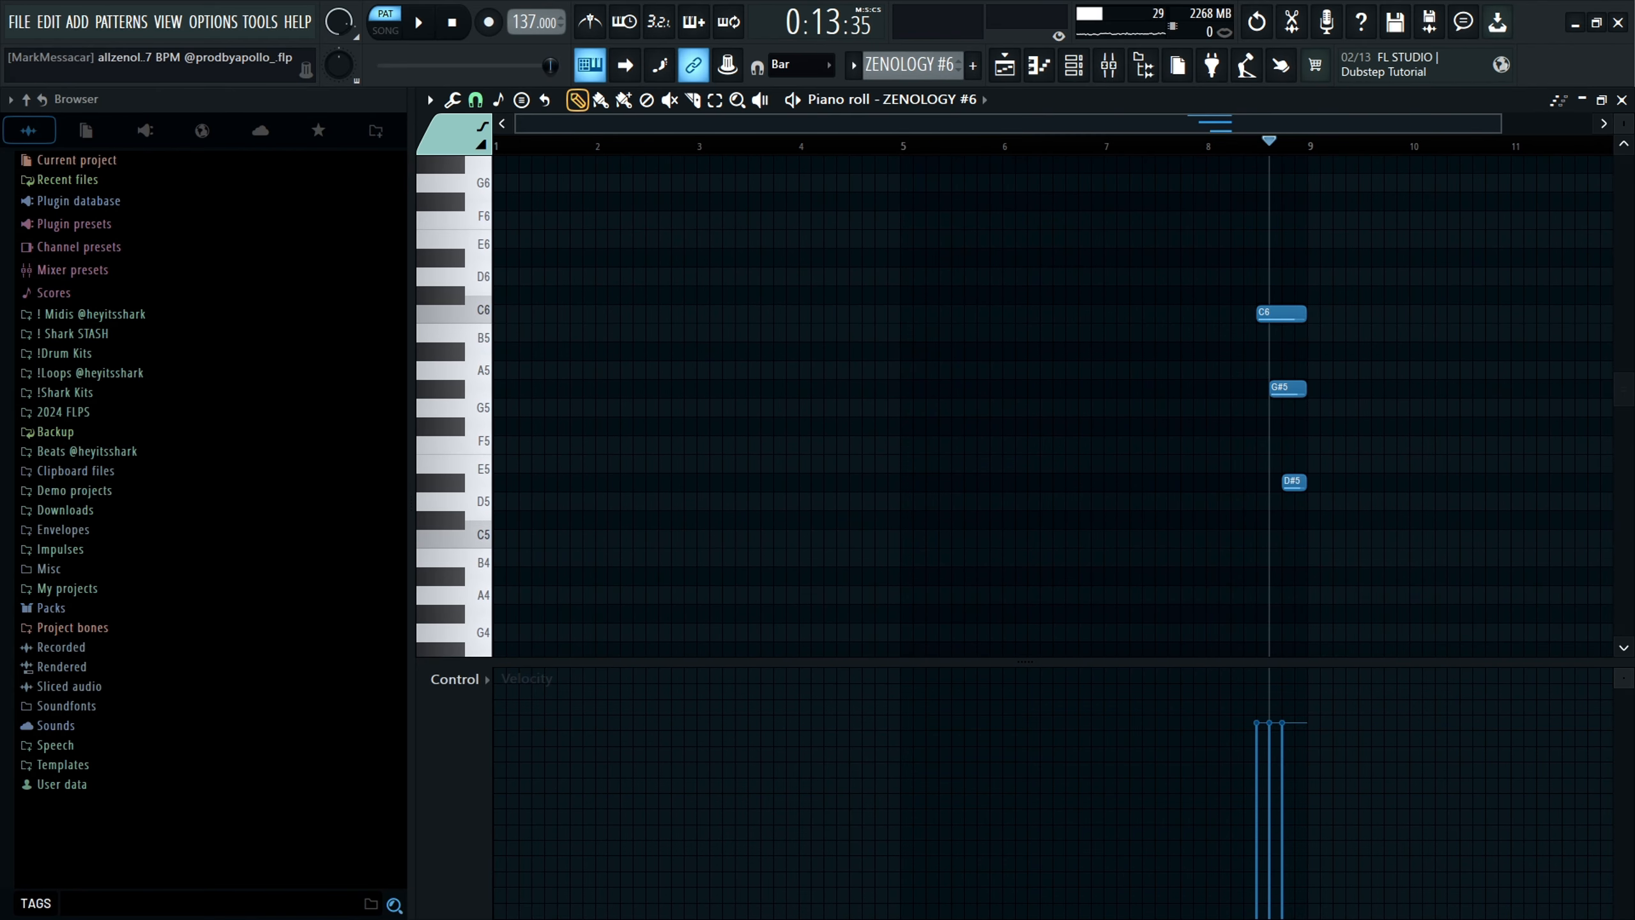
{"action": "key", "text": "space"}
{"action": "key", "text": "space"}
{"action": "left_click", "coordinate": [1231, 140]}
{"action": "key", "text": "space"}
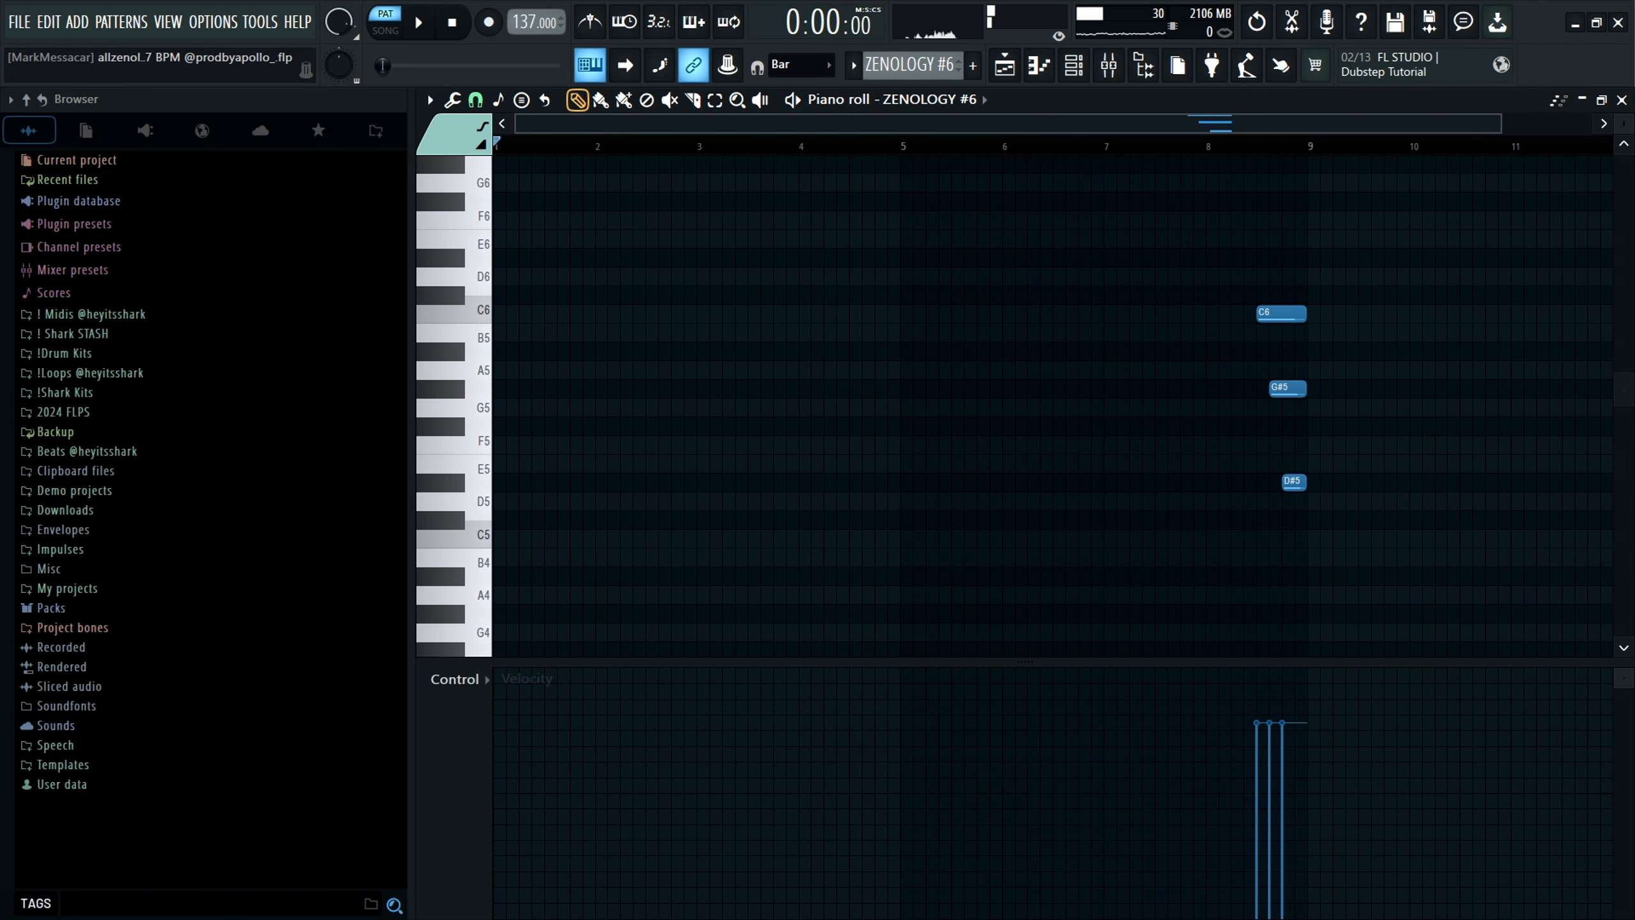
Switch to the ZENOLOGY #5 pattern and return to the playlist arrangement.
{"action": "scroll", "coordinate": [911, 64], "scroll_direction": "up", "scroll_amount": 1}
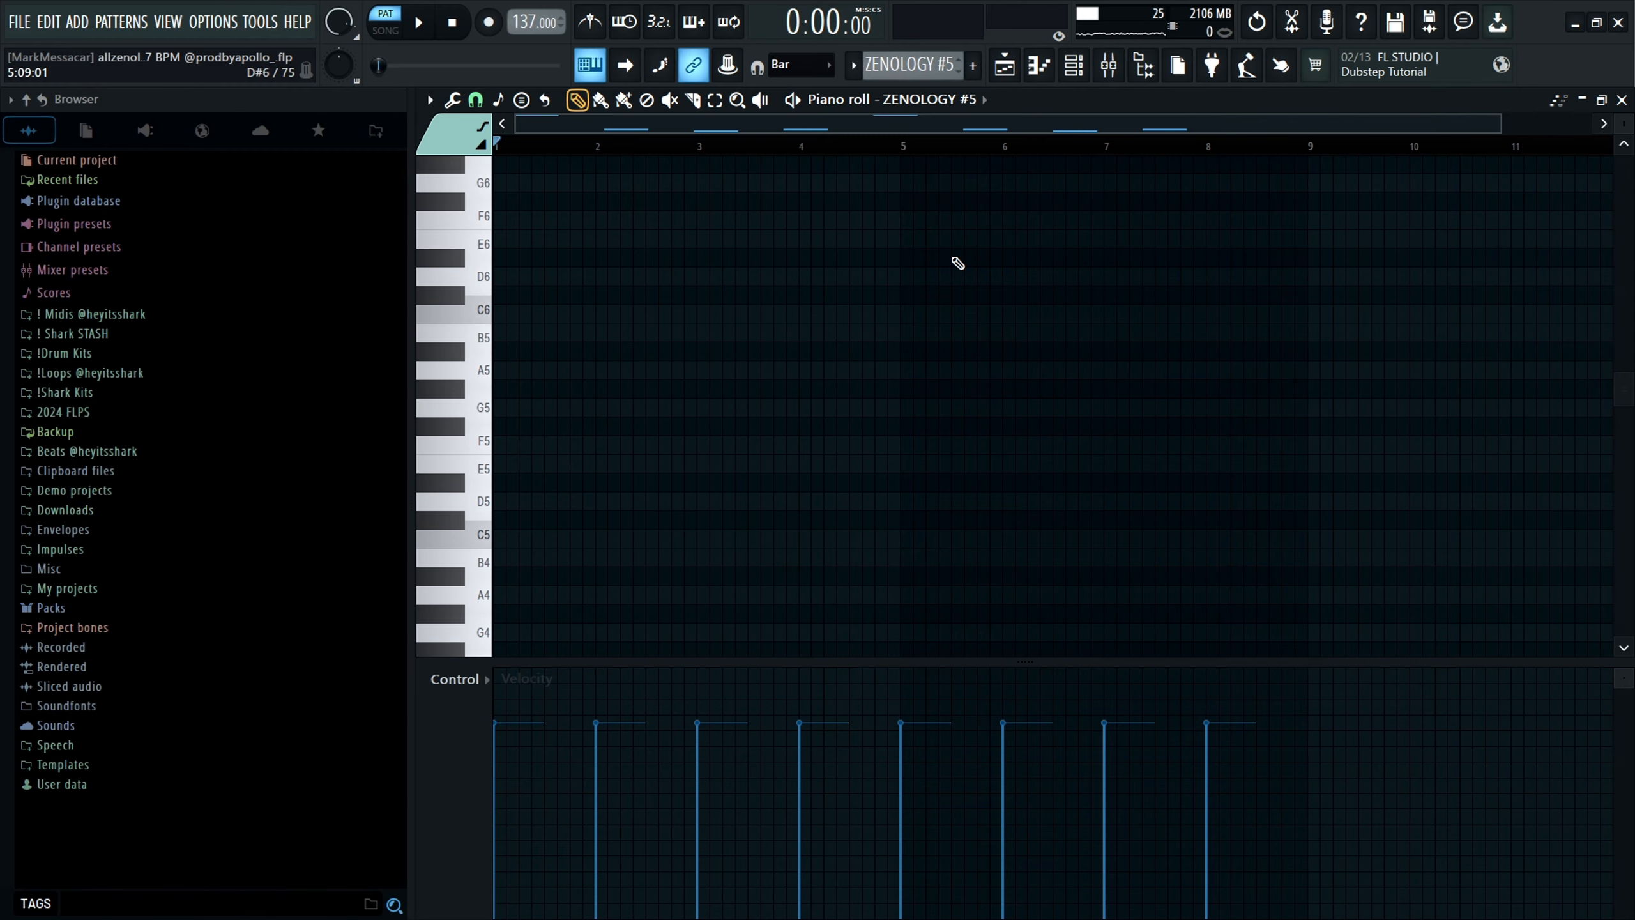
{"action": "left_click", "coordinate": [1005, 66]}
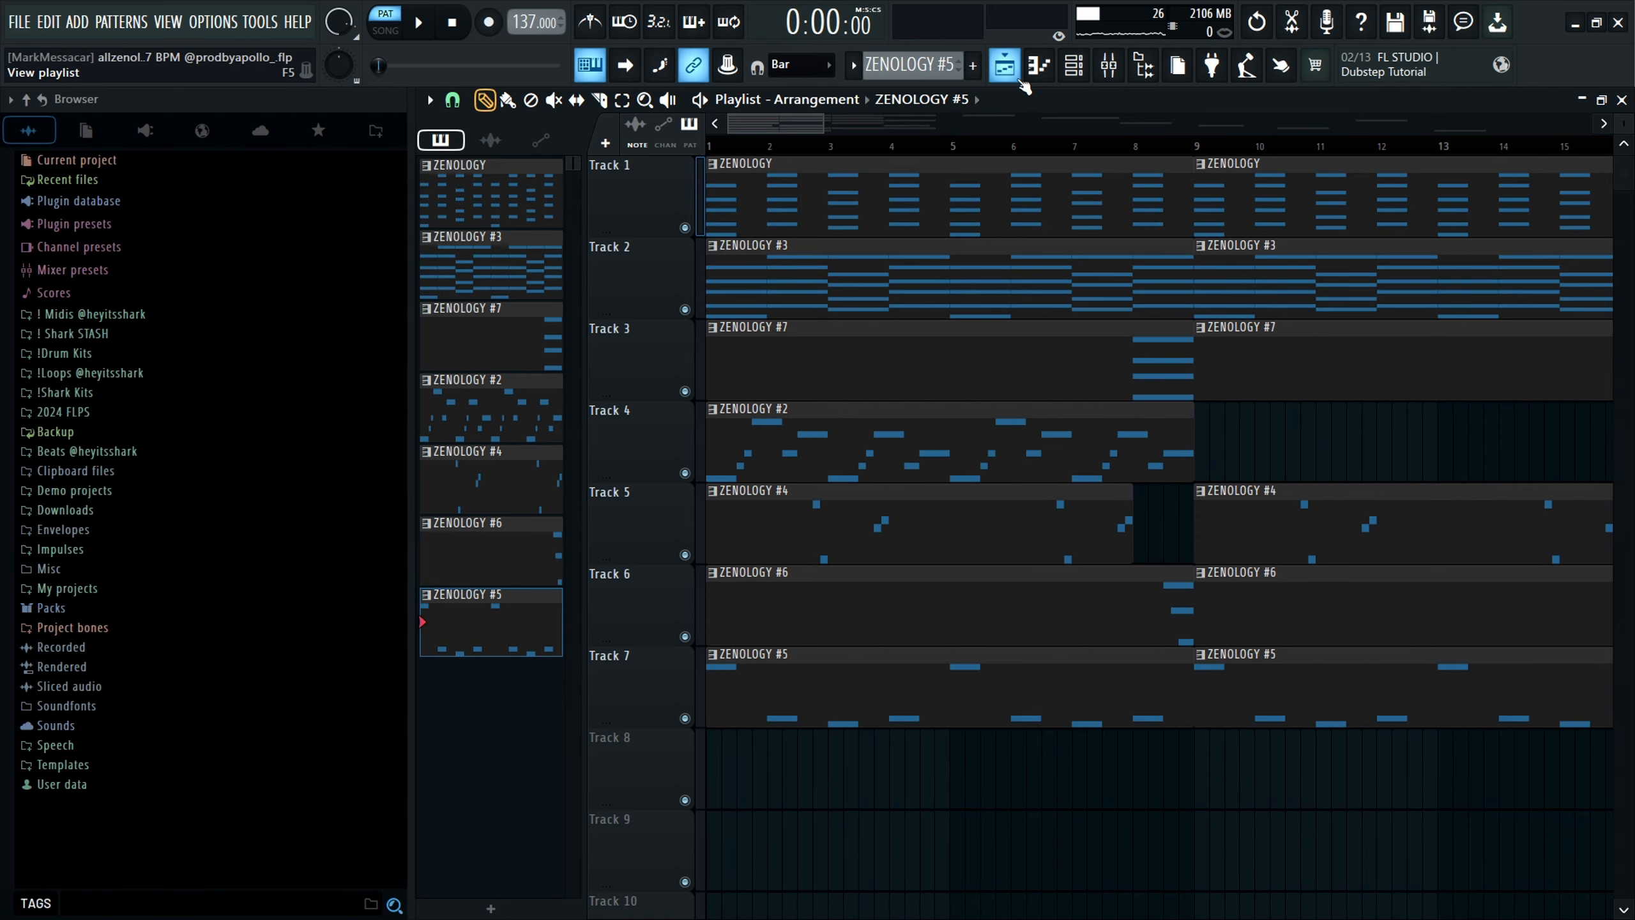
Review the ZENOLOGY #5 pattern's notes in the piano roll, play it from bar 2, and return to the playlist.
{"action": "left_click", "coordinate": [1005, 66]}
{"action": "scroll", "coordinate": [753, 401], "scroll_direction": "down", "scroll_amount": 5}
{"action": "scroll", "coordinate": [751, 397], "scroll_direction": "down", "scroll_amount": 2}
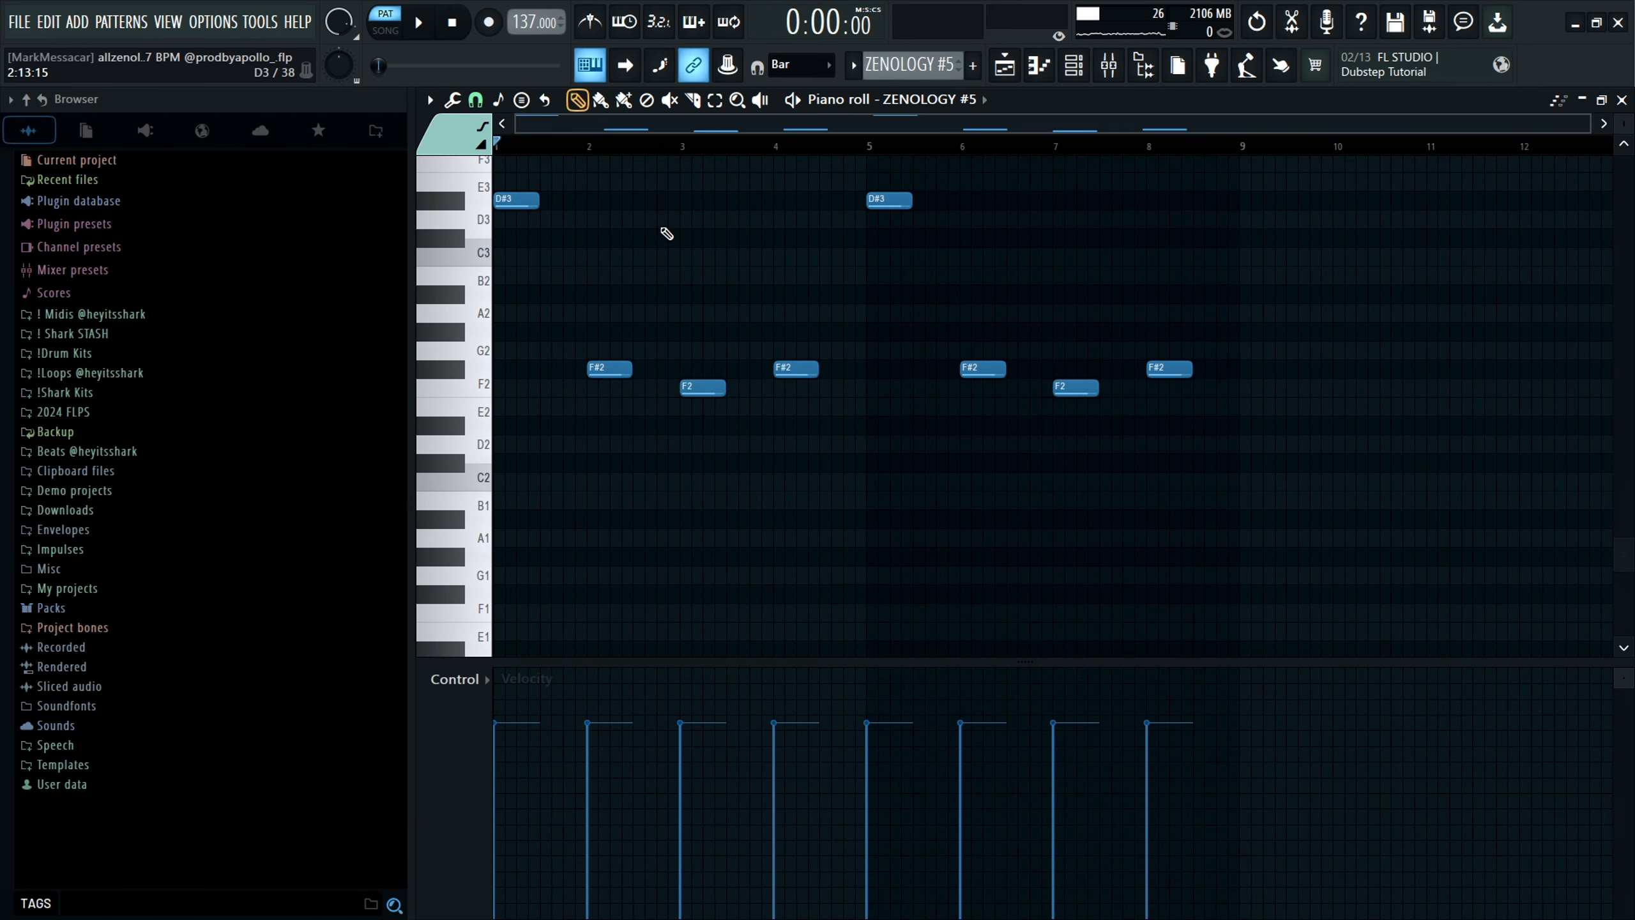
{"action": "scroll", "coordinate": [664, 234], "scroll_direction": "up", "scroll_amount": 1}
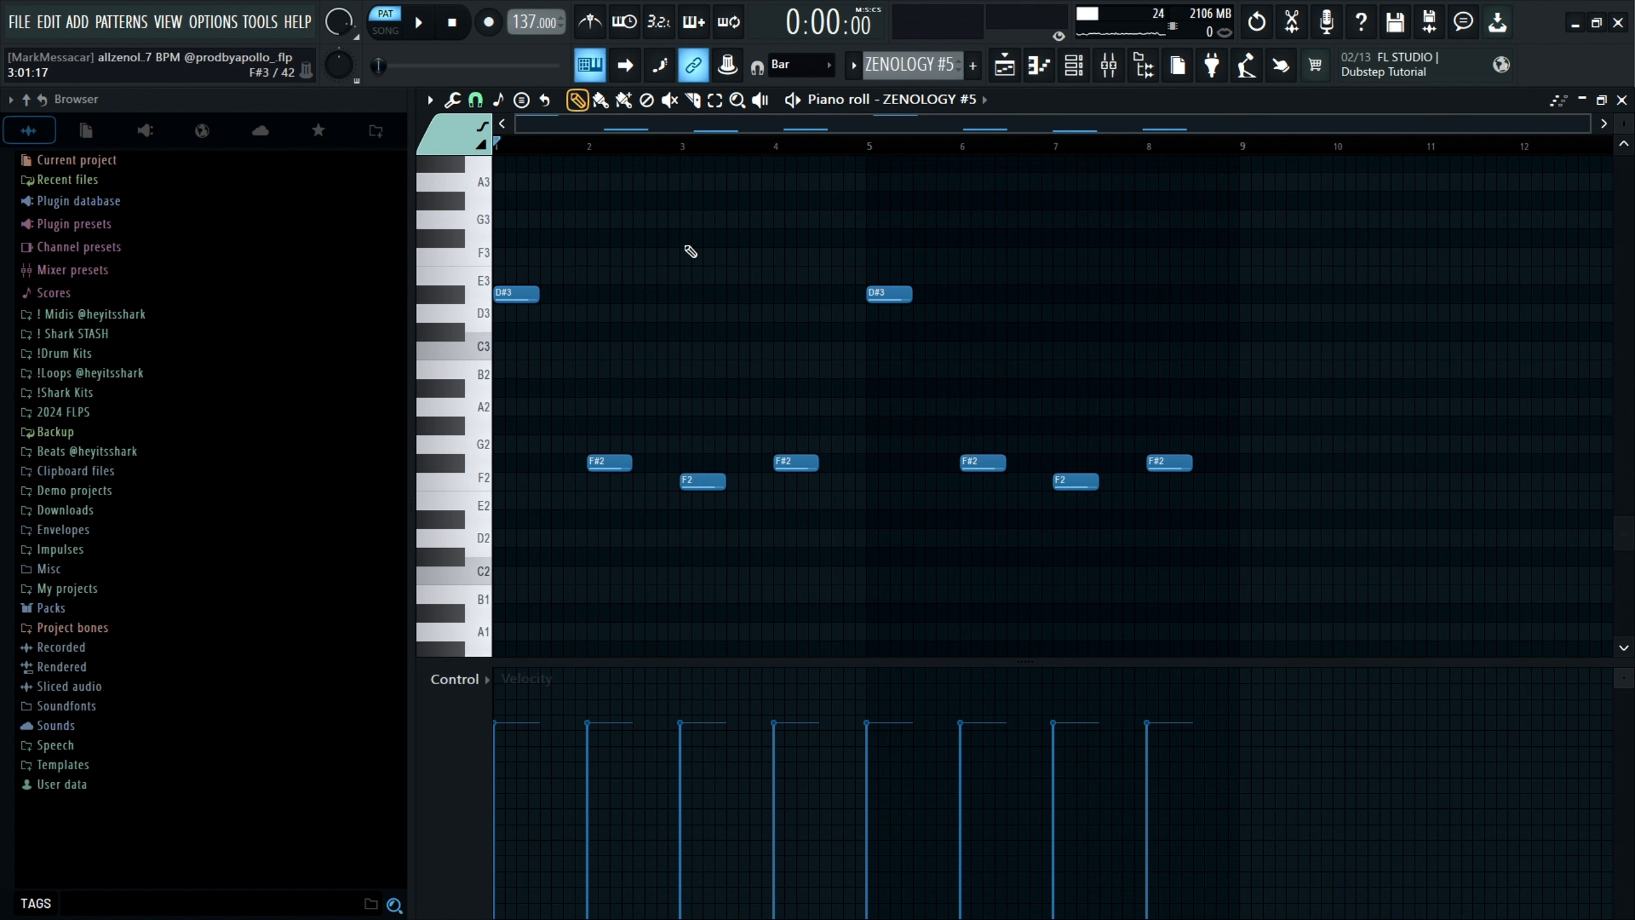
{"action": "key", "text": "space"}
{"action": "left_click", "coordinate": [620, 146]}
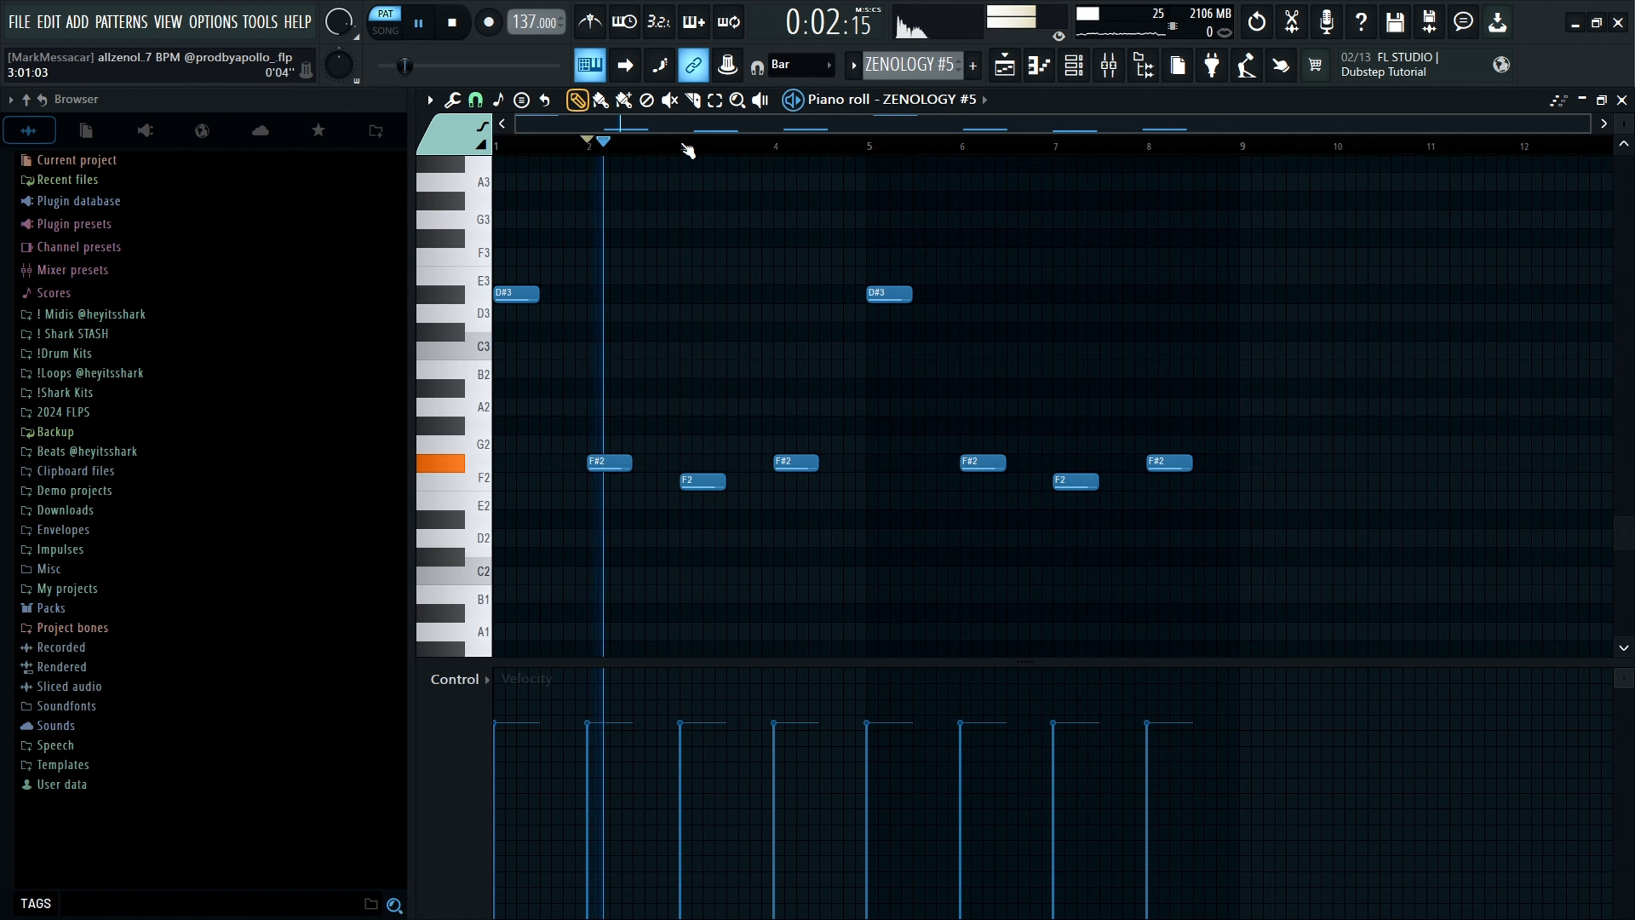
{"action": "key", "text": "space"}
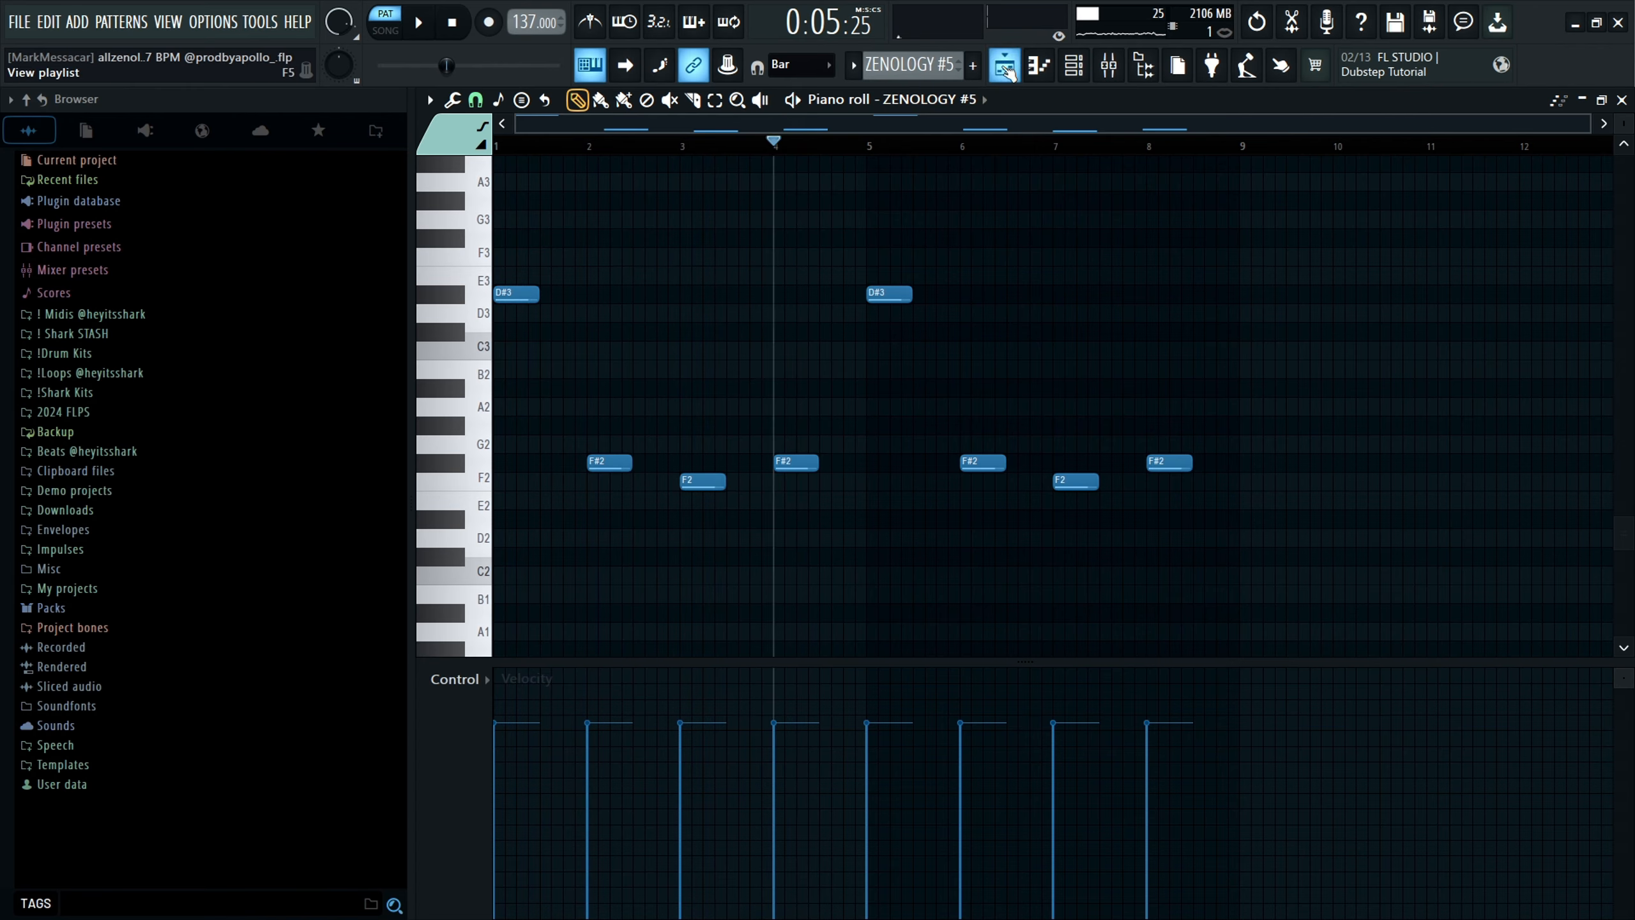
{"action": "left_click", "coordinate": [1006, 67]}
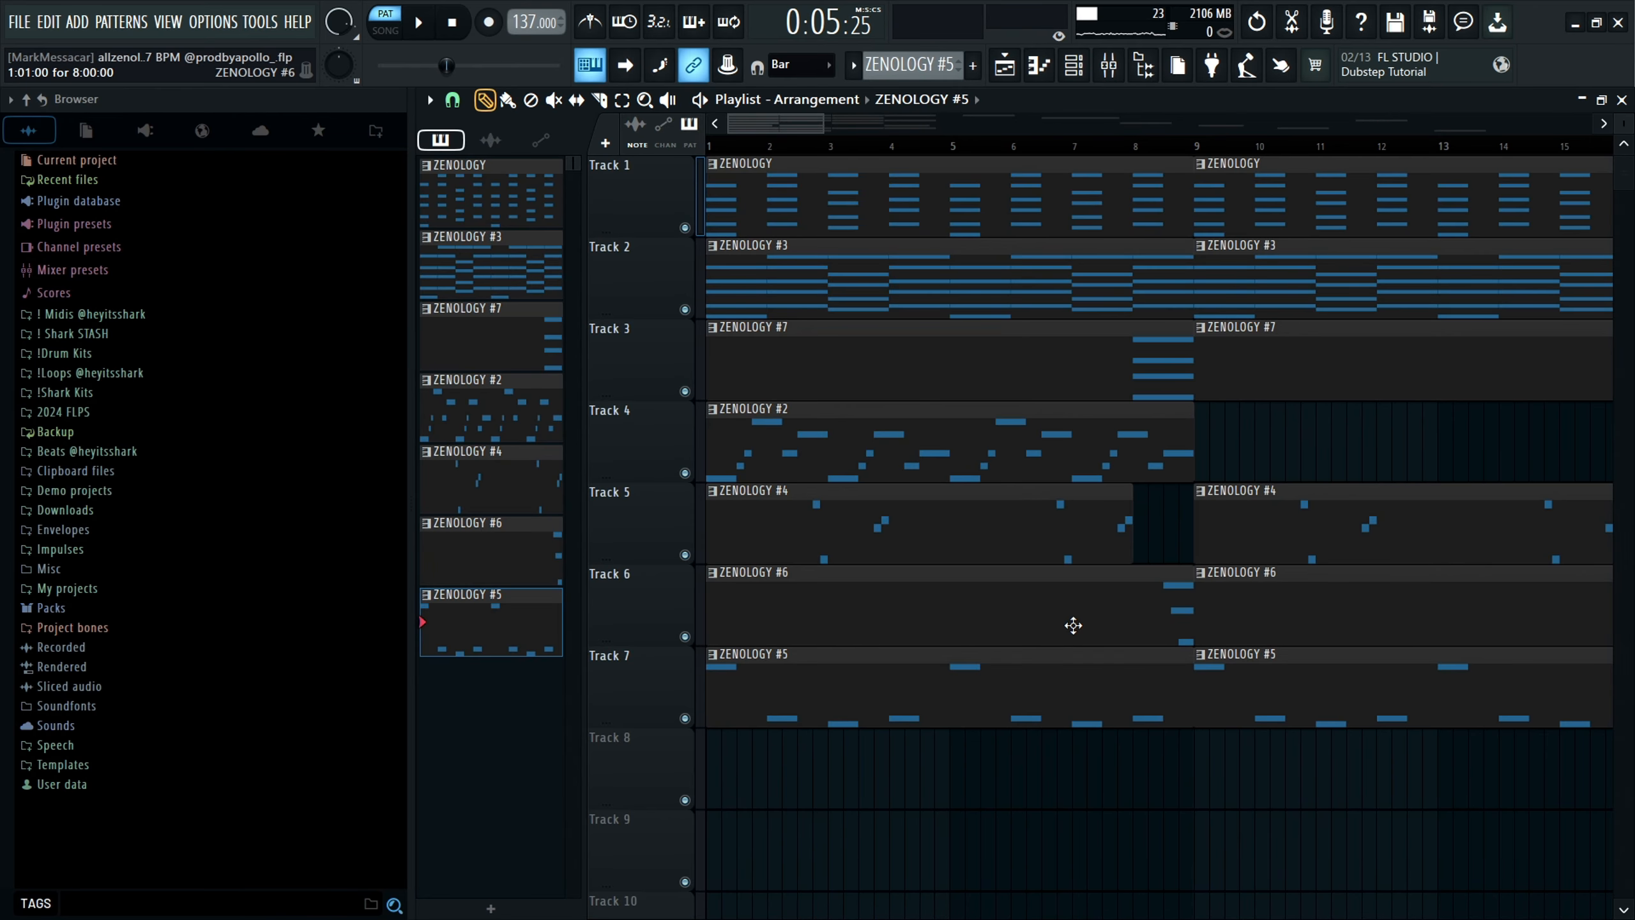
Browse the Serum 2 preset banks, looking through the ISOLATE and SOLITUDE banks.
{"action": "scroll", "coordinate": [1073, 625], "scroll_direction": "down", "scroll_amount": 4}
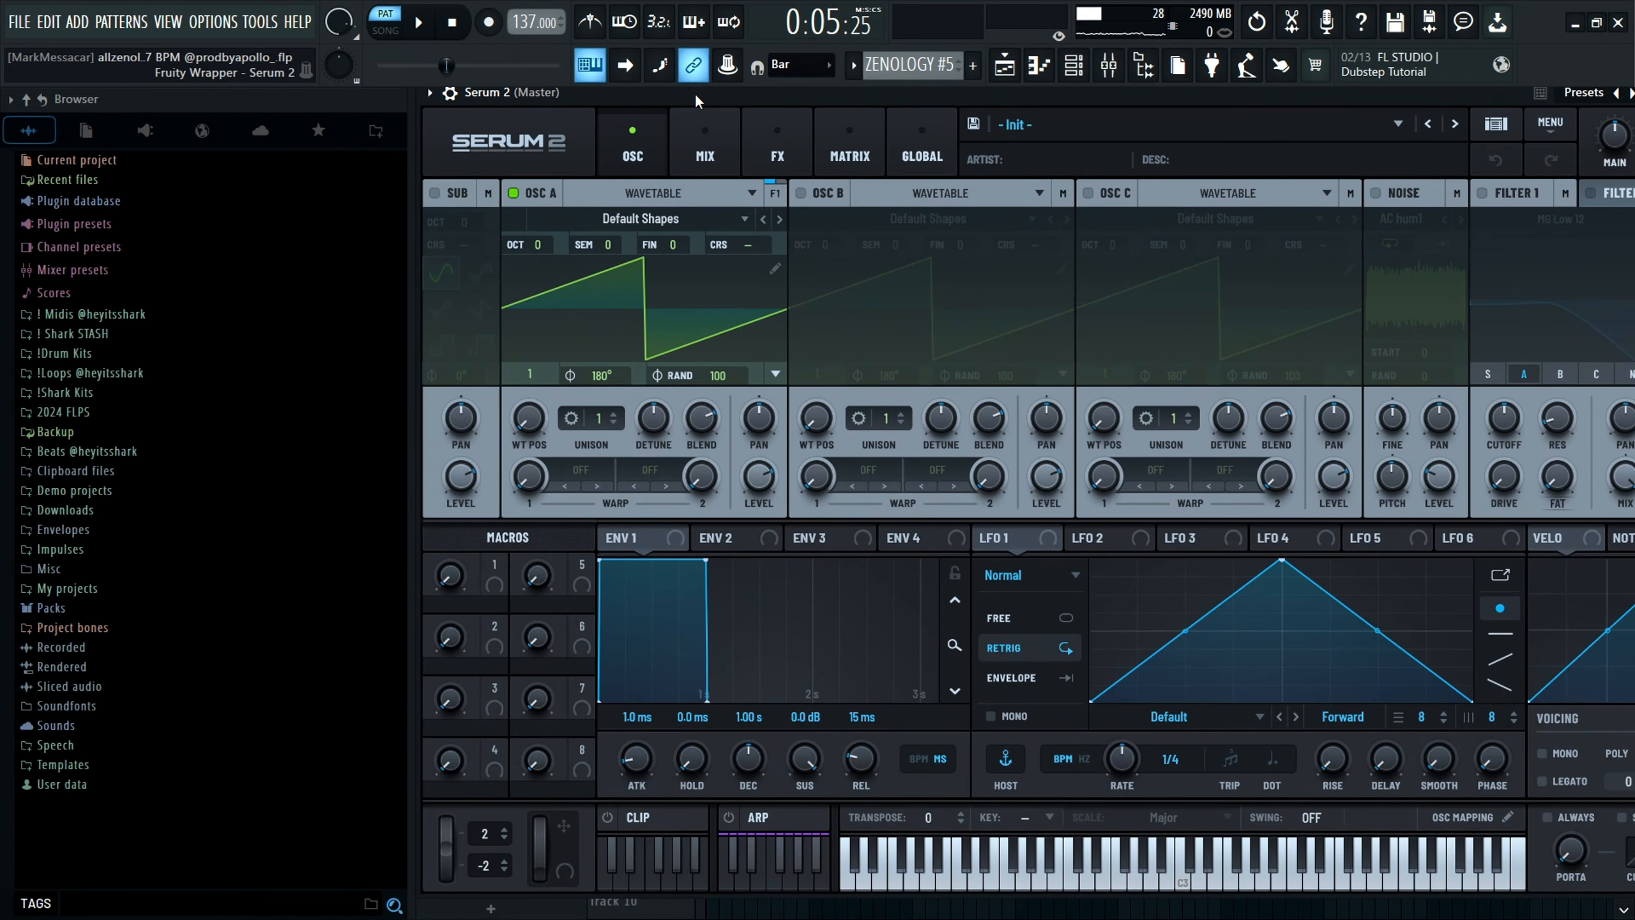
{"action": "left_click", "coordinate": [1096, 119]}
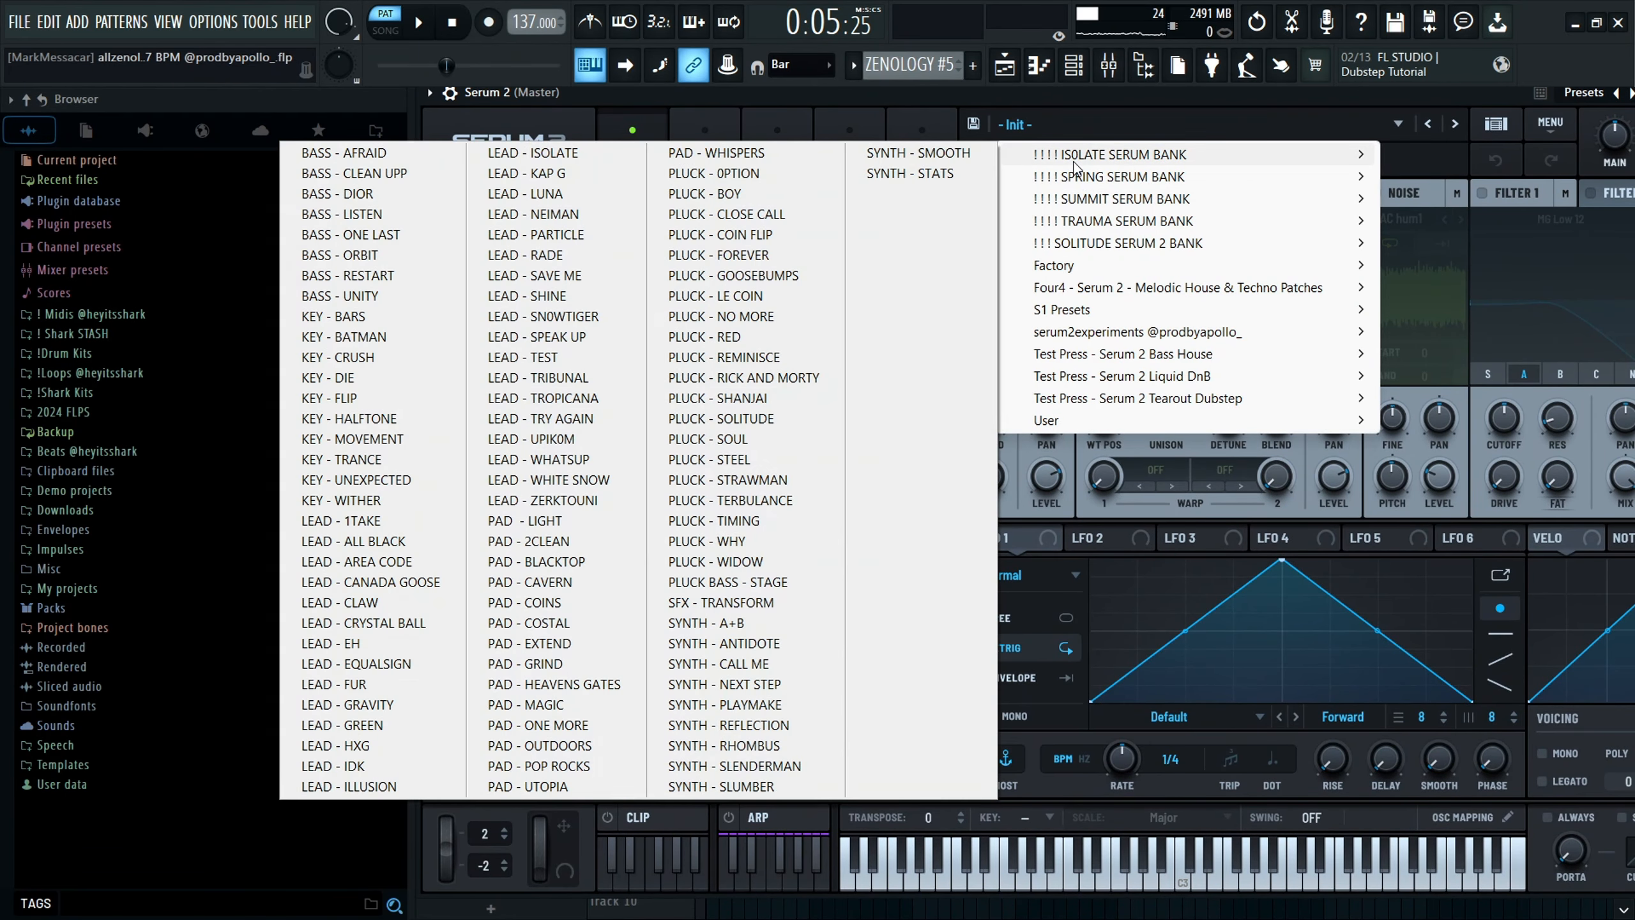
{"action": "mouse_move", "coordinate": [1076, 250]}
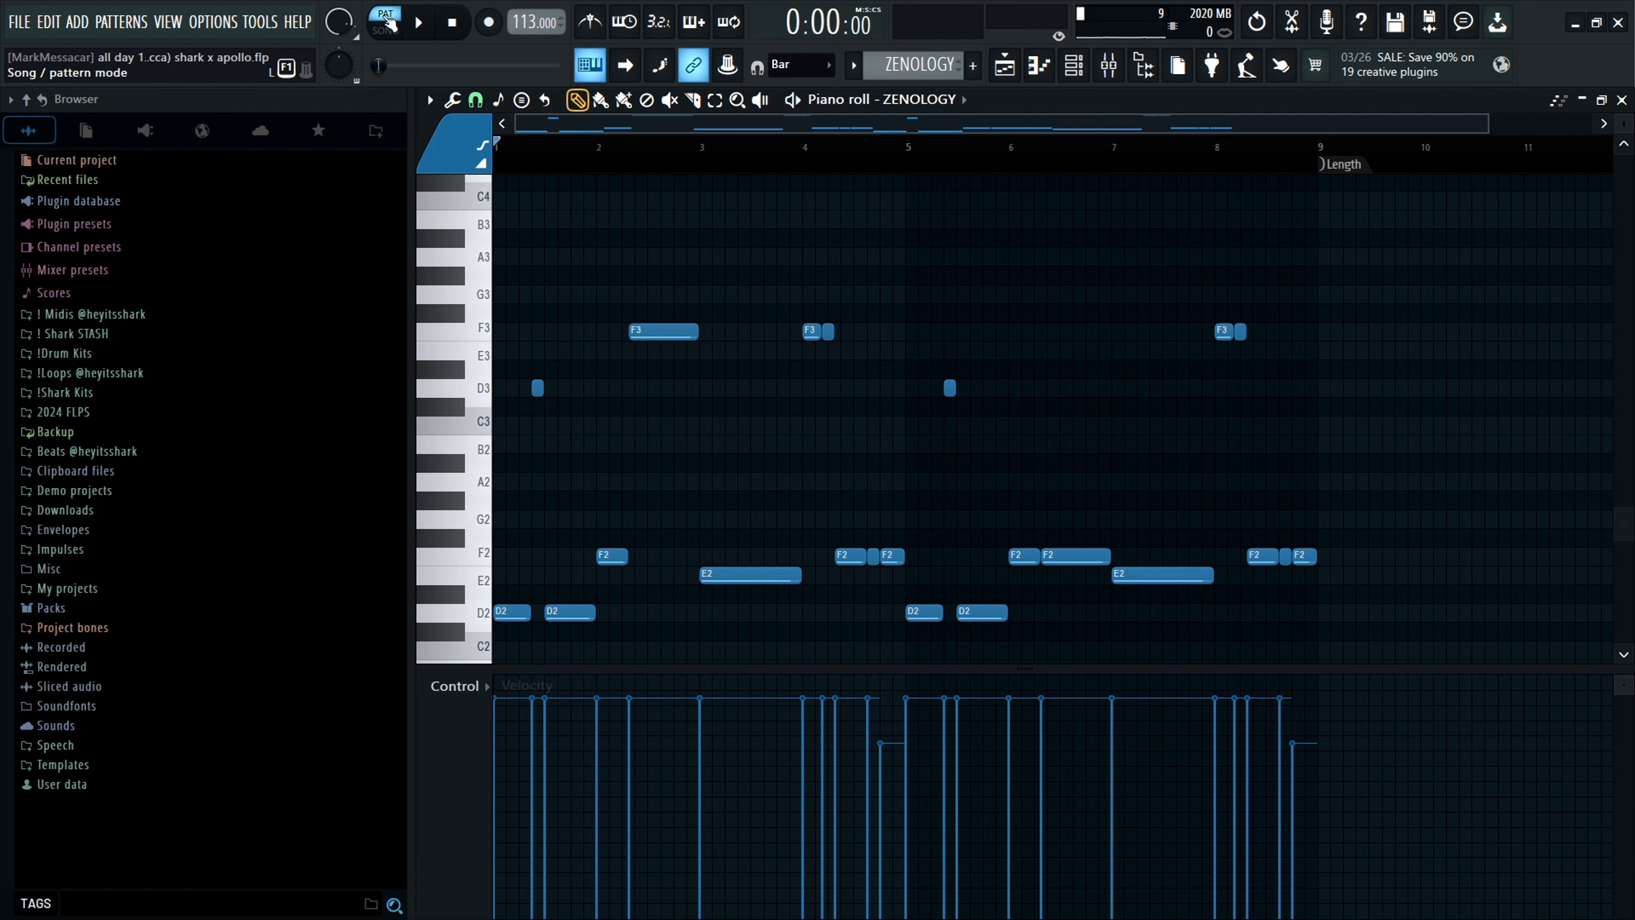
Check the bass preset loaded in the ZENOLOGY channel's instrument through the channel rack.
{"action": "left_click", "coordinate": [1073, 65]}
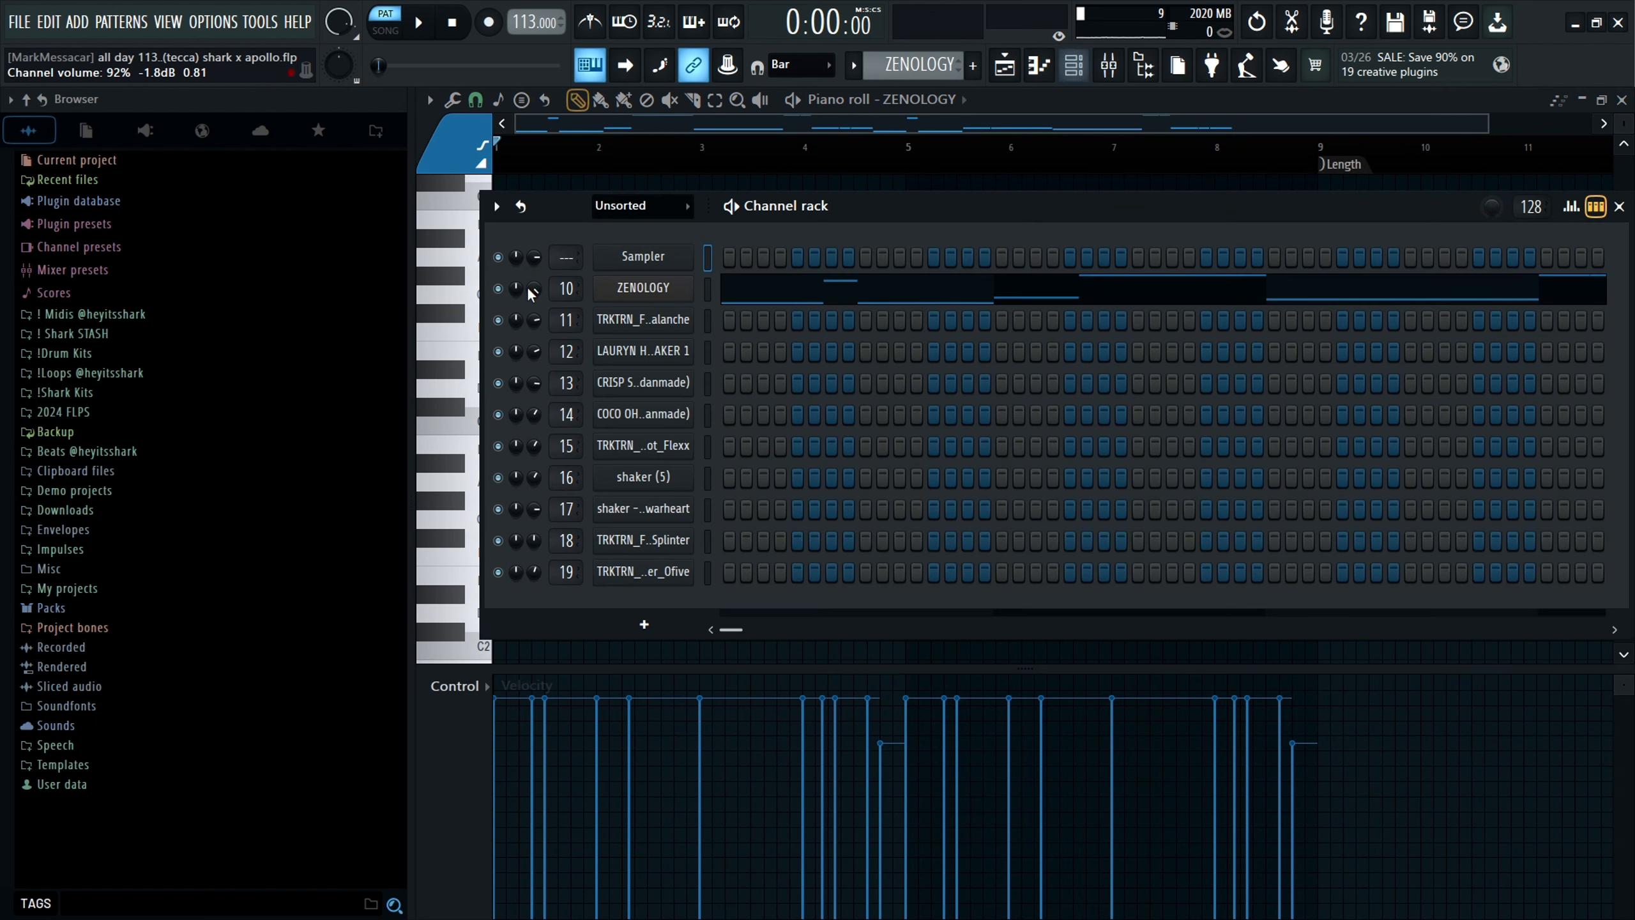
{"action": "left_click", "coordinate": [674, 299]}
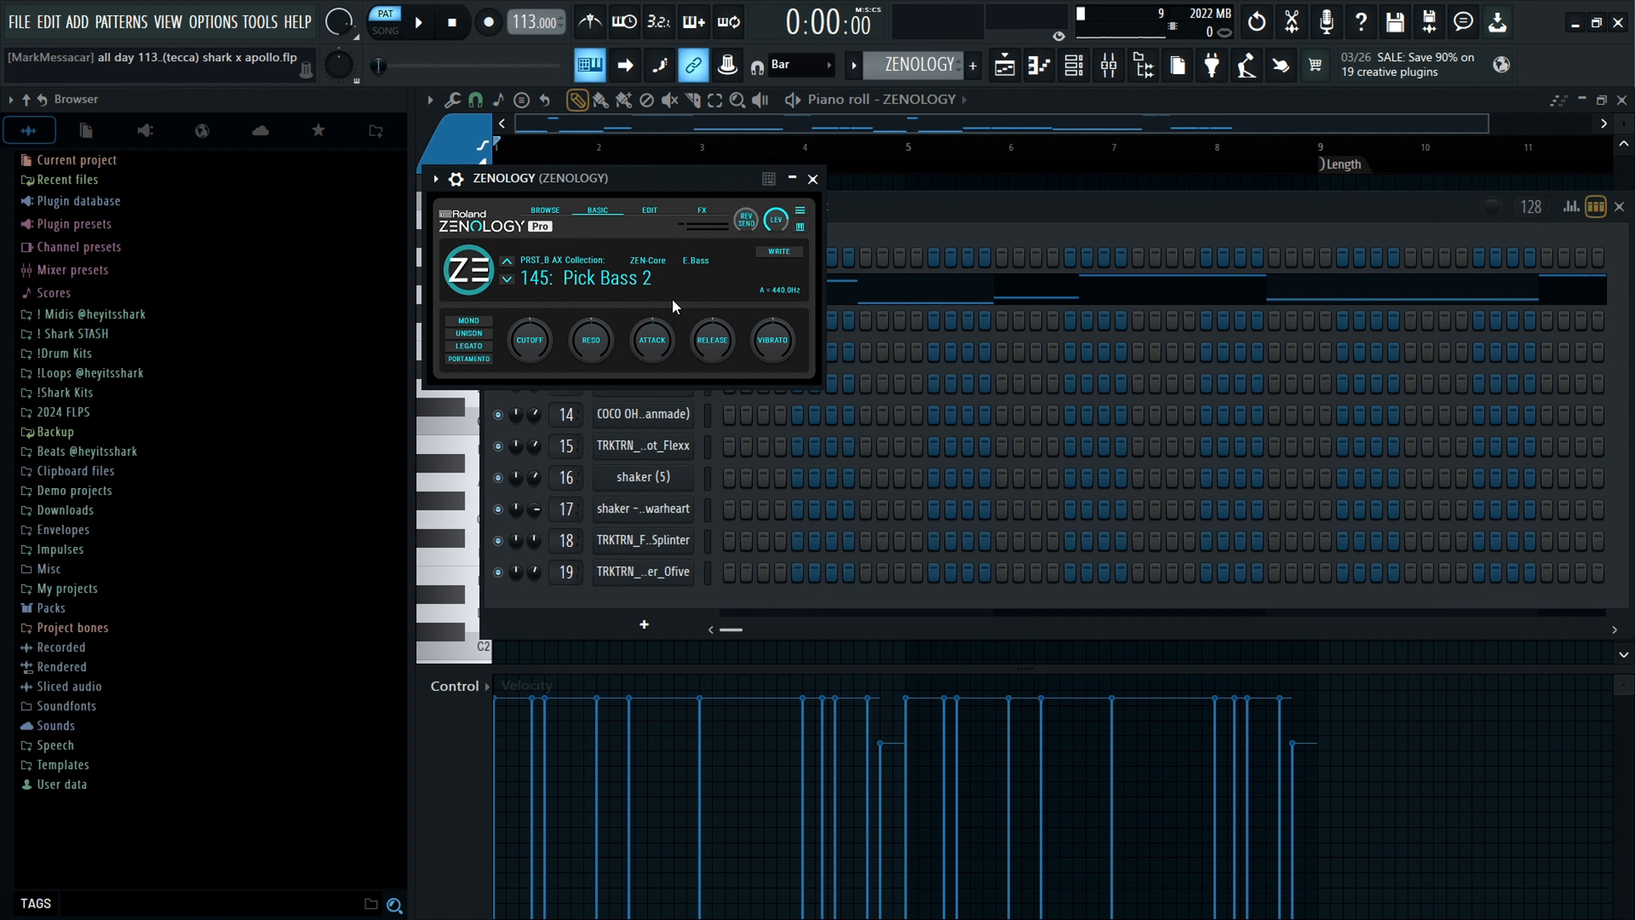
{"action": "left_click", "coordinate": [896, 293]}
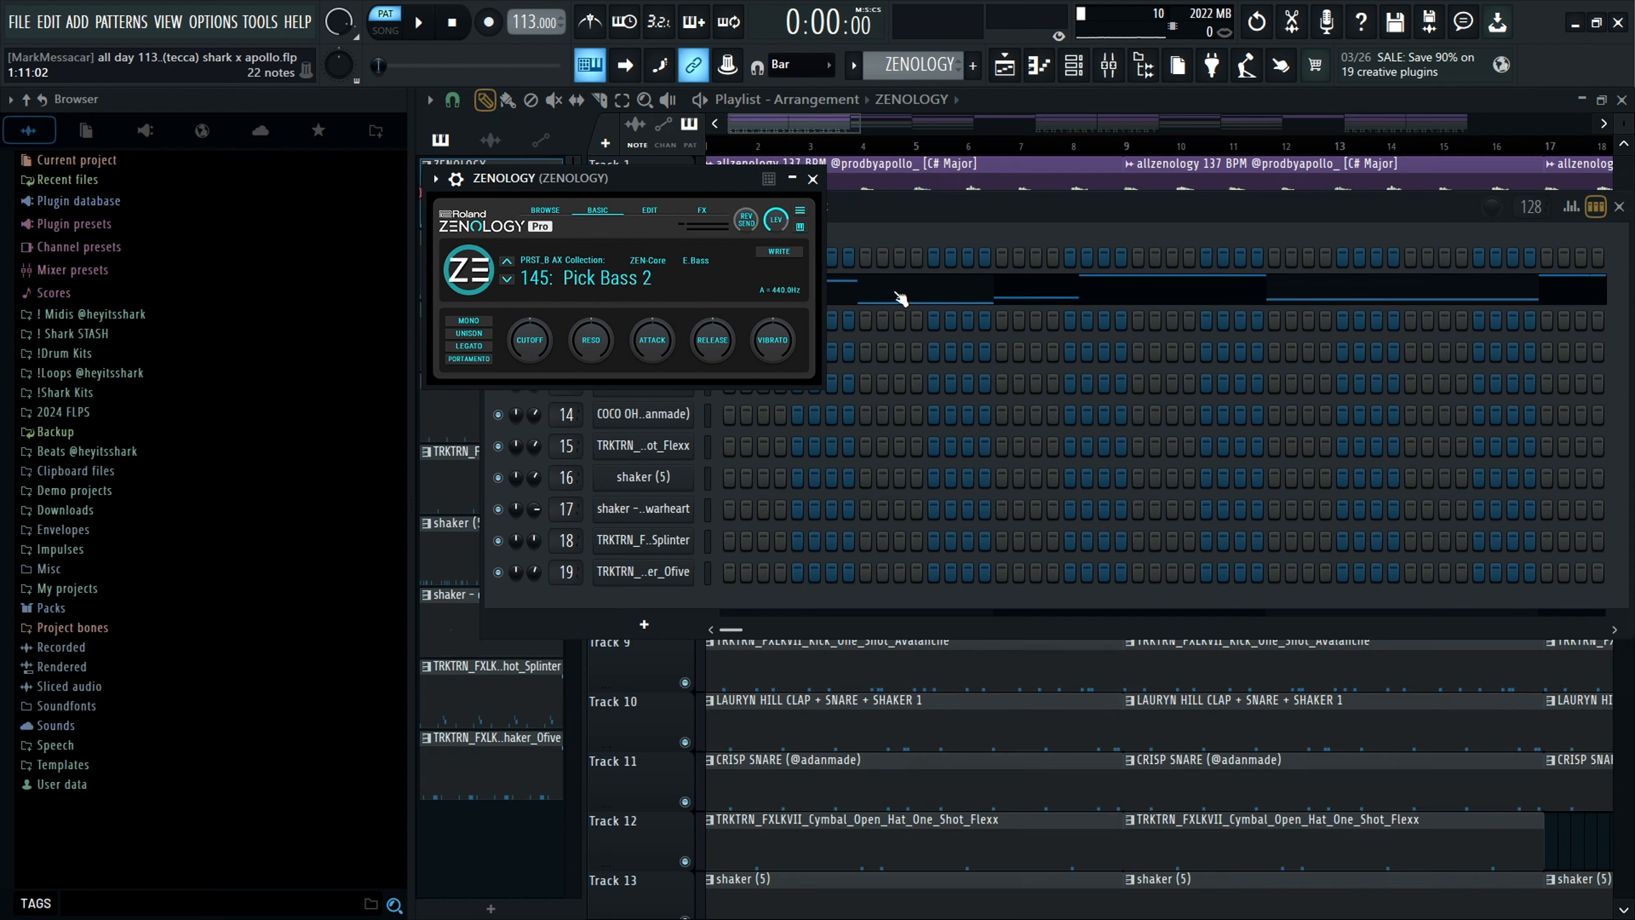
{"action": "left_click", "coordinate": [895, 292]}
Examine the ZENOLOGY bass pattern's notes and velocities across all eight bars and play the pattern.
{"action": "scroll", "coordinate": [515, 454], "scroll_direction": "up", "scroll_amount": 3}
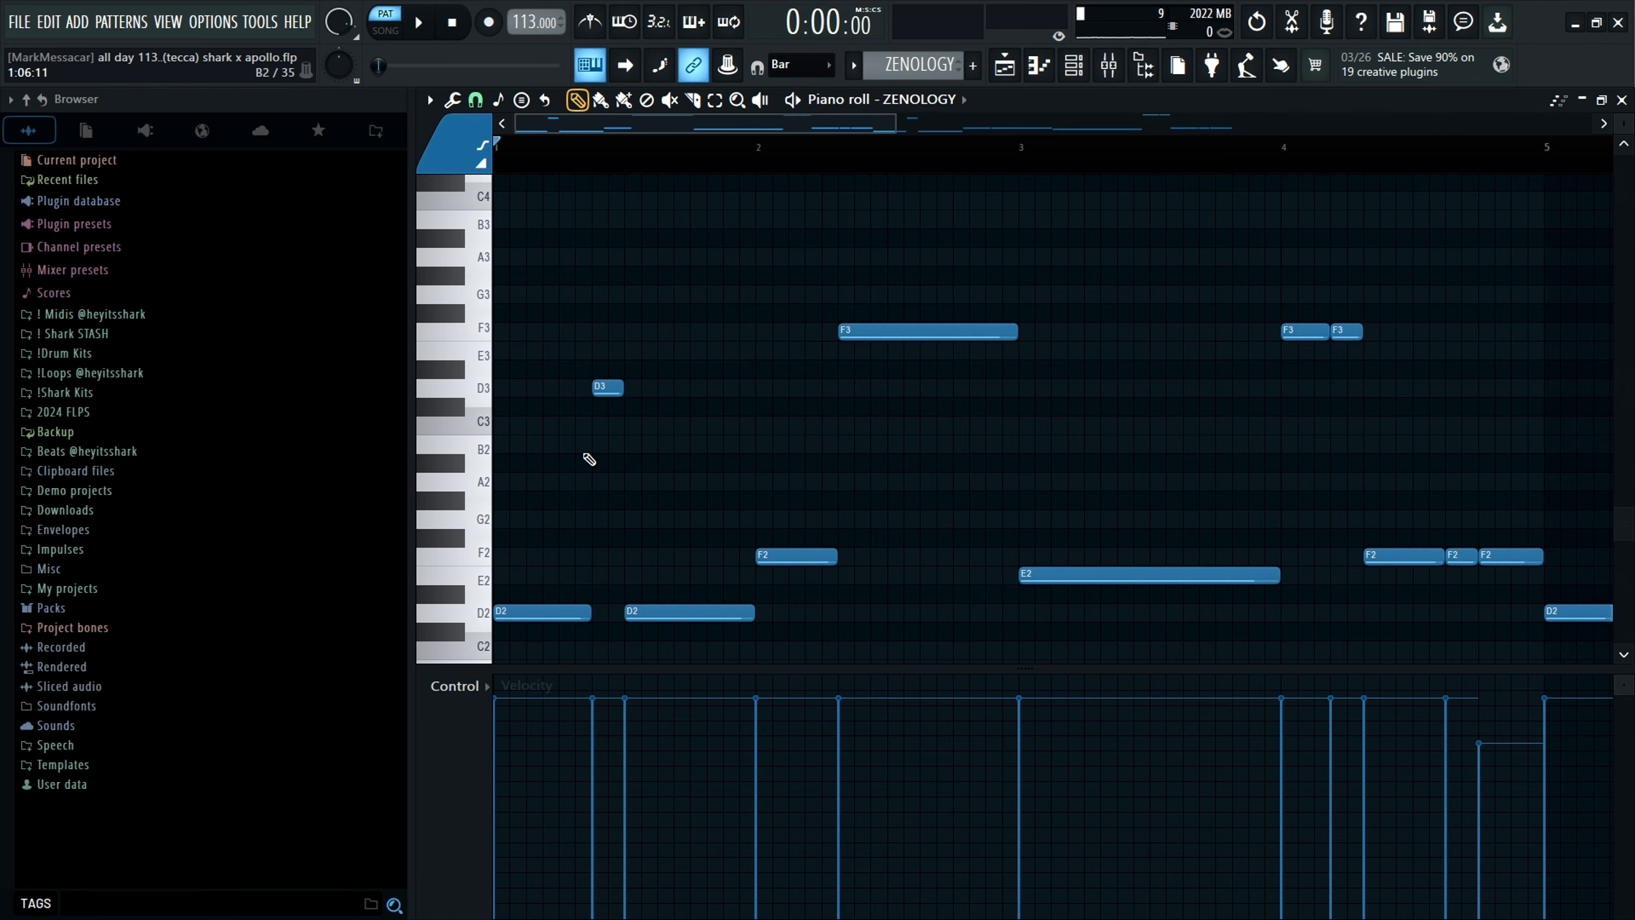
{"action": "scroll", "coordinate": [589, 459], "scroll_direction": "down", "scroll_amount": 3}
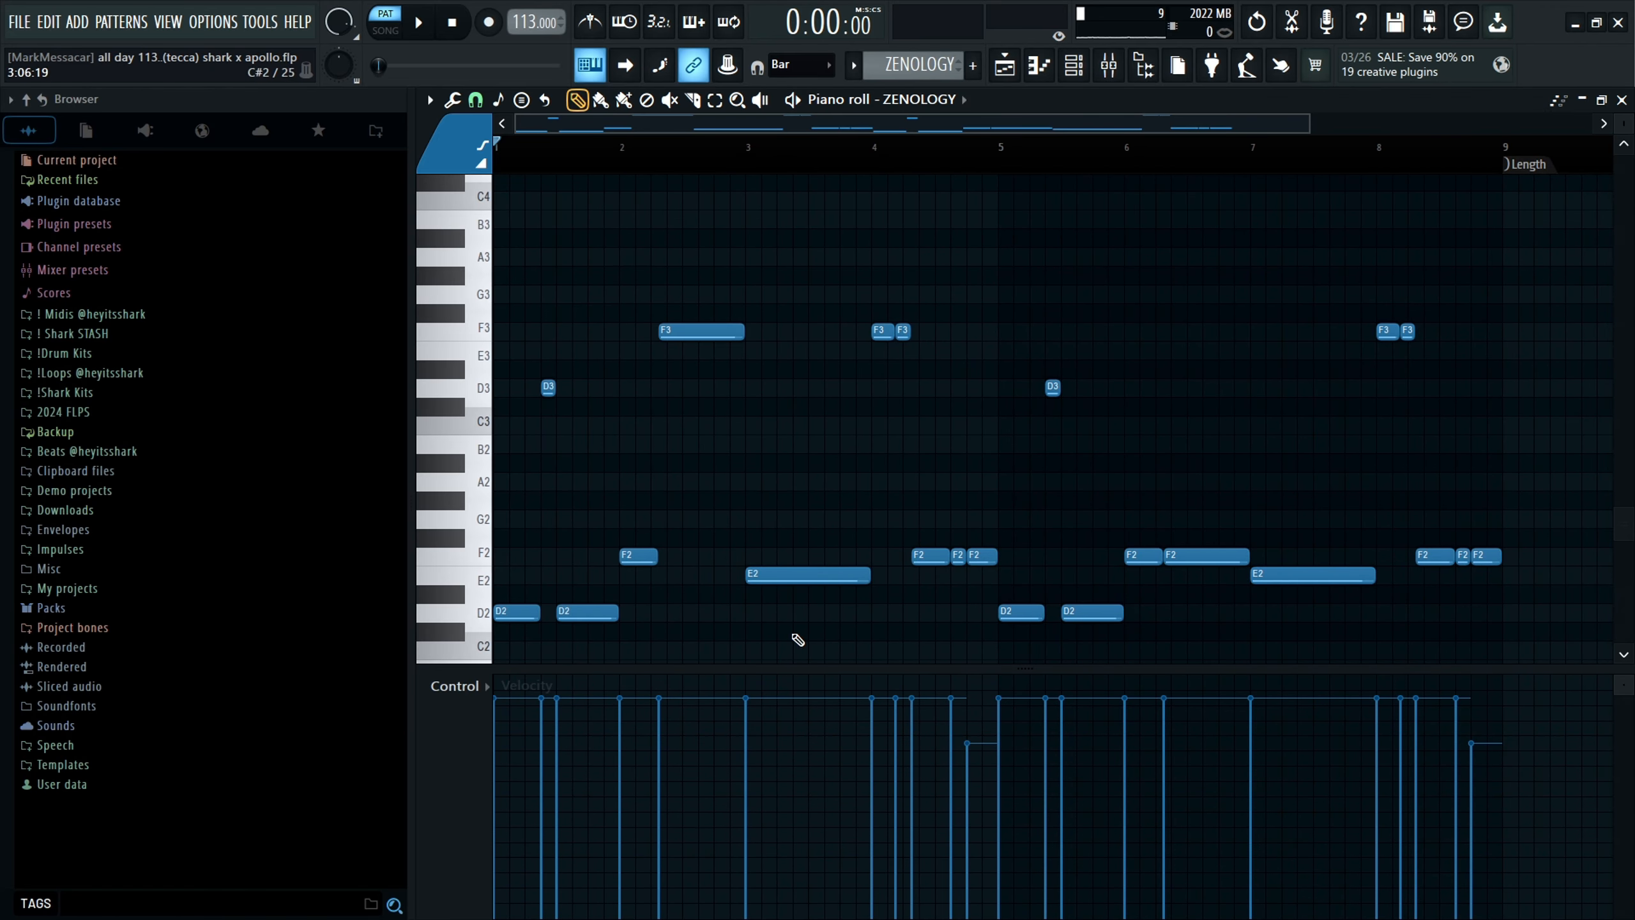
{"action": "scroll", "coordinate": [862, 665], "scroll_direction": "up", "scroll_amount": 4}
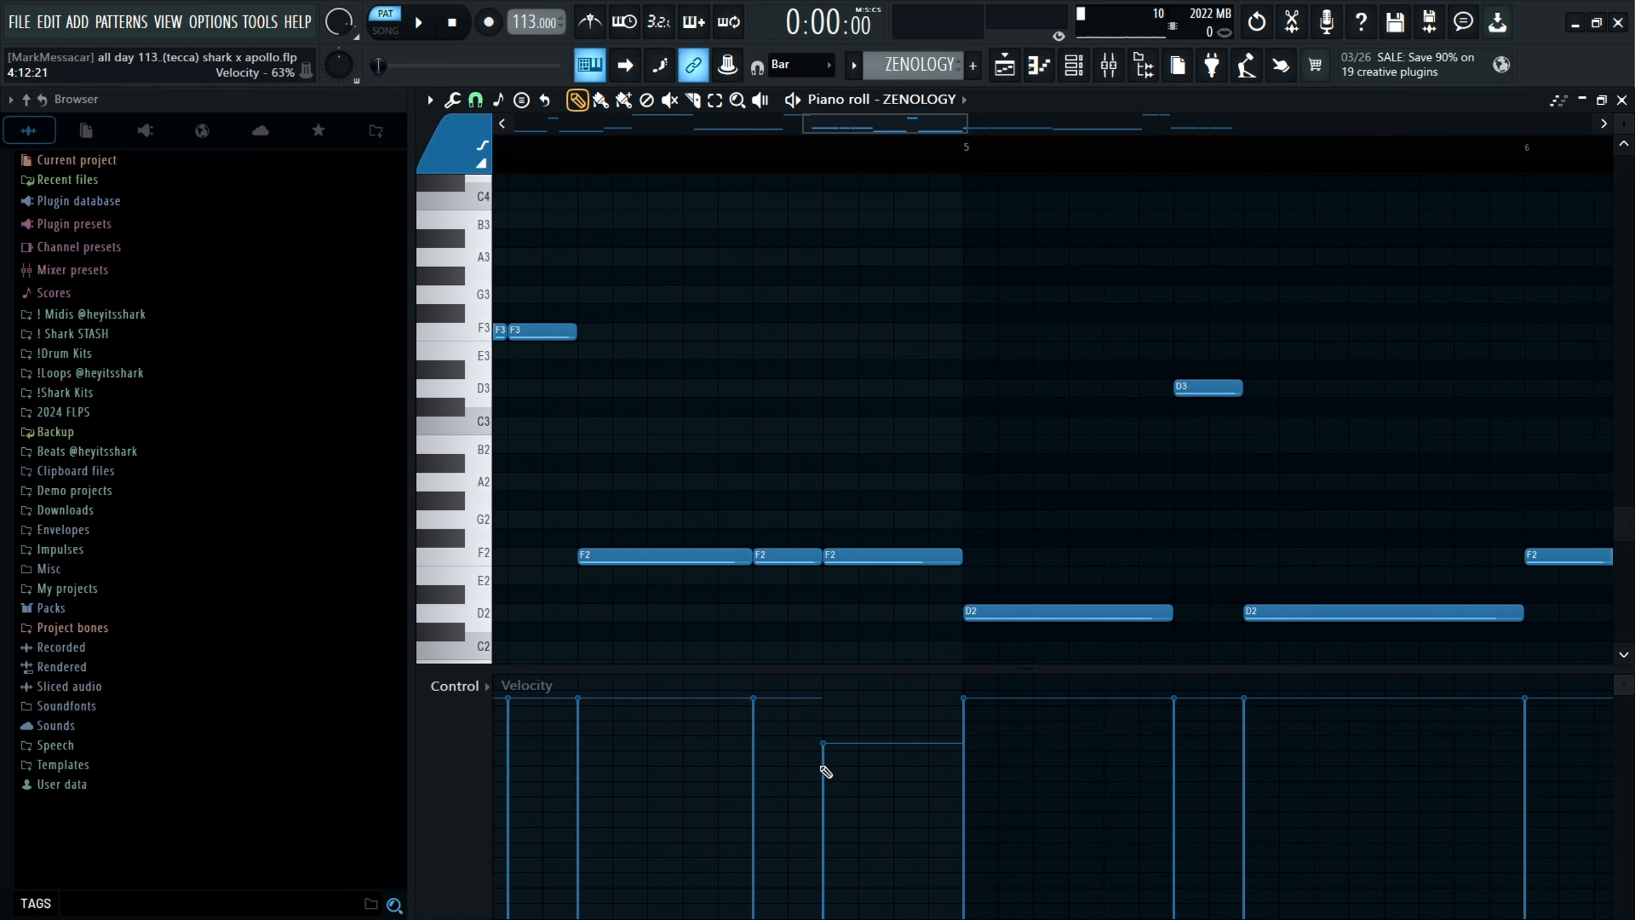
{"action": "scroll", "coordinate": [942, 431], "scroll_direction": "down", "scroll_amount": 6}
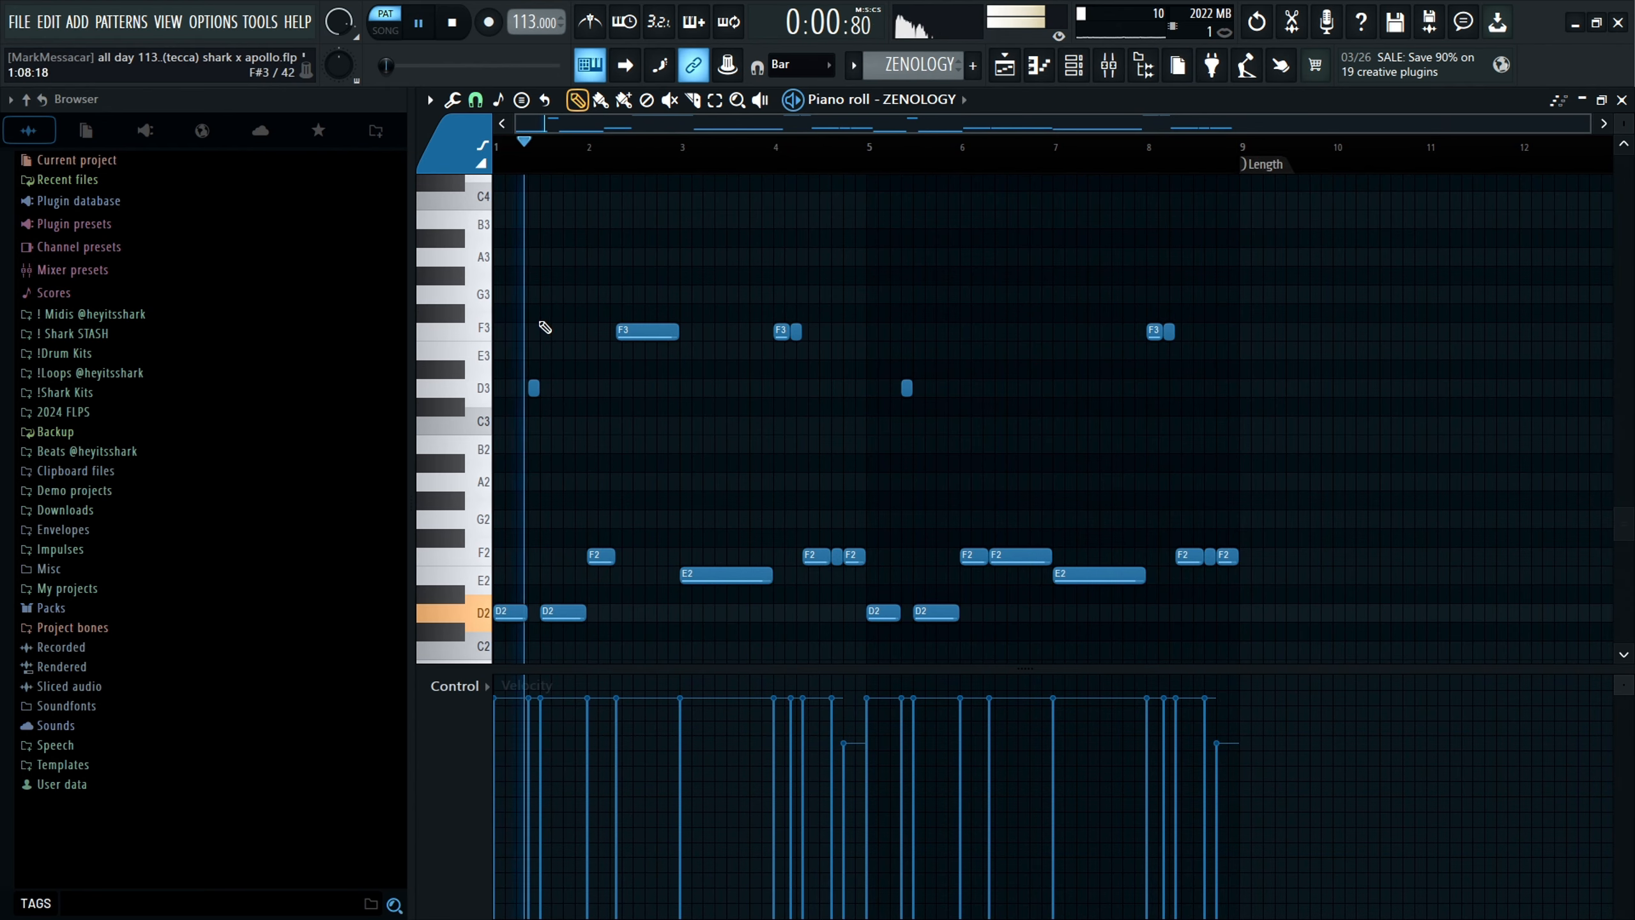
{"action": "scroll", "coordinate": [486, 333], "scroll_direction": "up", "scroll_amount": 2}
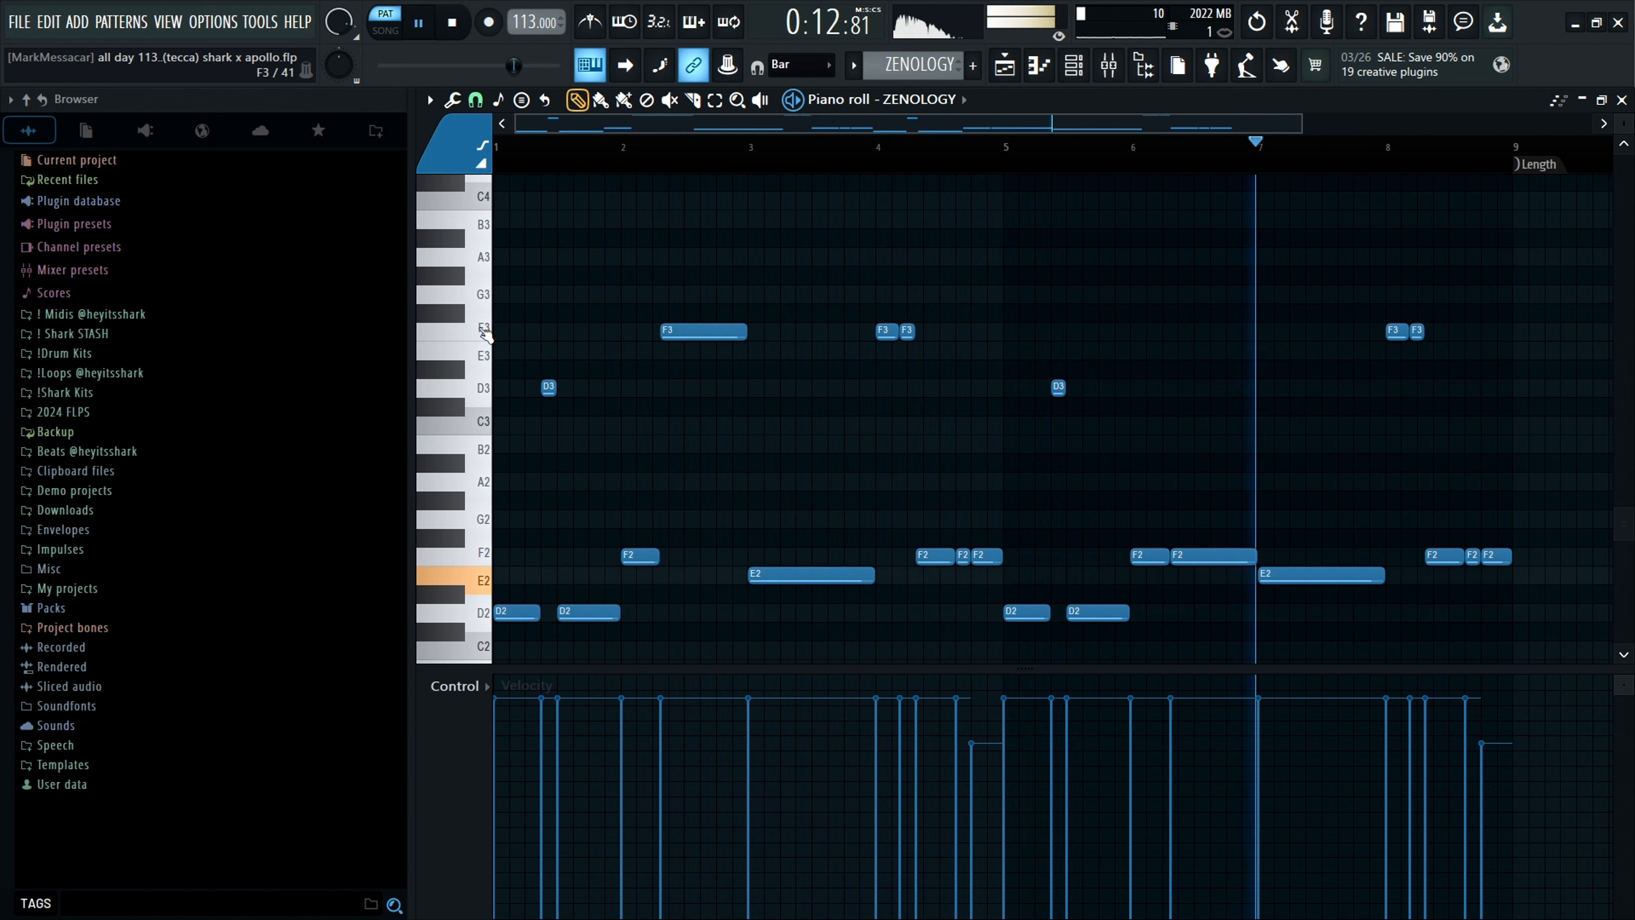
{"action": "left_click", "coordinate": [467, 23]}
Solo the vocal run on Track 7 in the playlist, switch to song mode, and open the clip's sample settings.
{"action": "key", "text": "F5"}
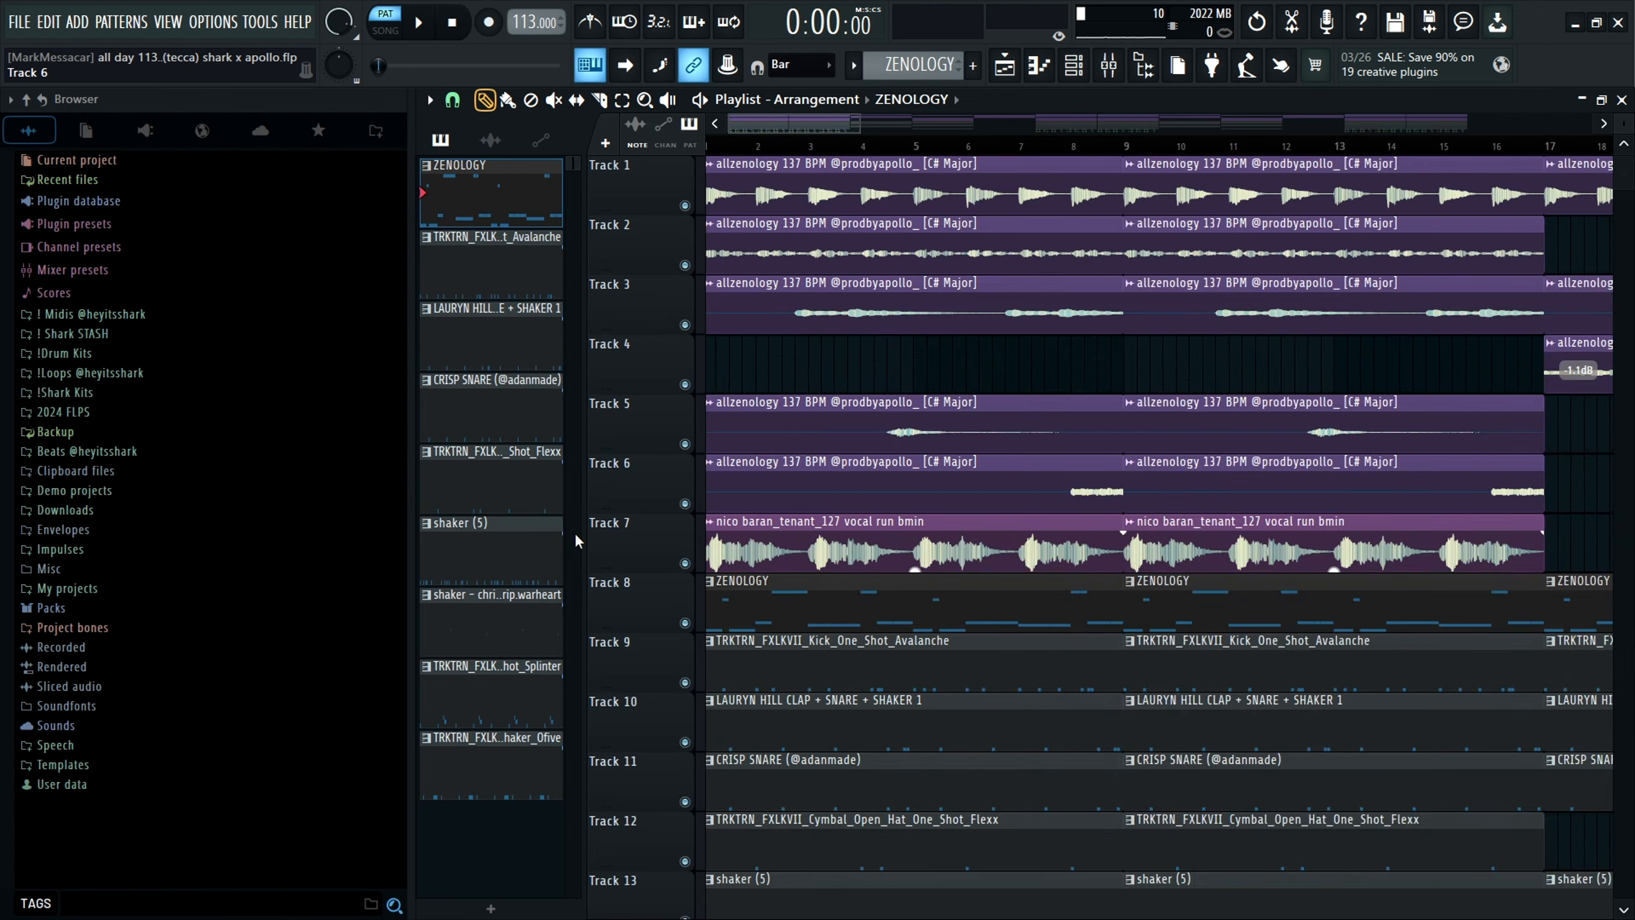
{"action": "scroll", "coordinate": [718, 586], "scroll_direction": "up", "scroll_amount": 2}
{"action": "right_click", "coordinate": [686, 564]}
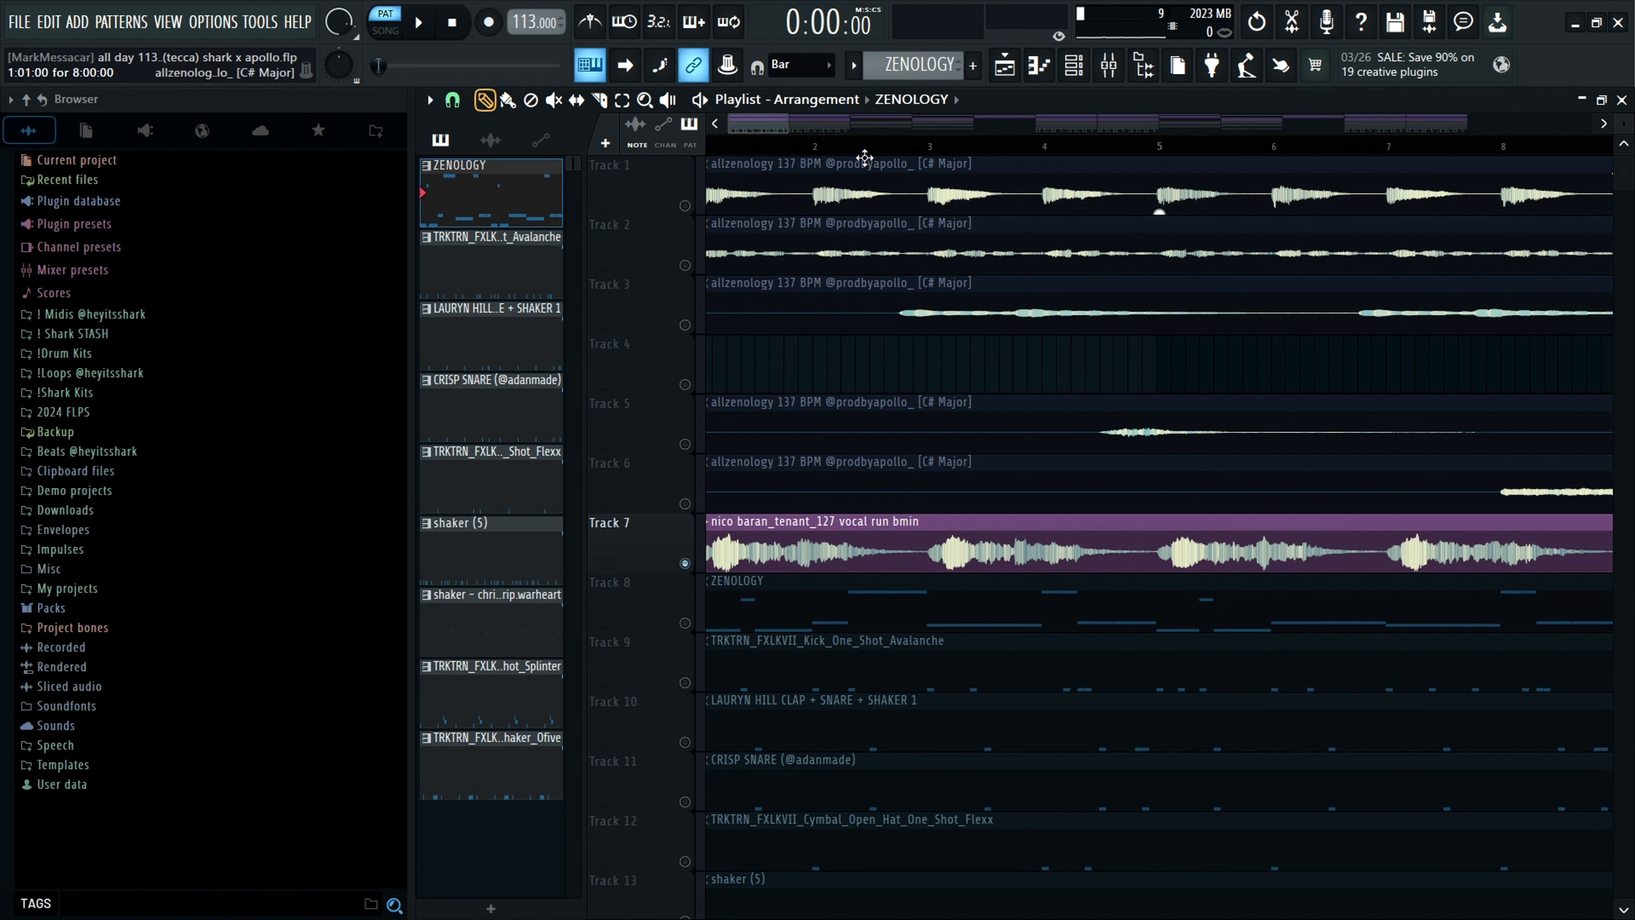
{"action": "key", "text": "l"}
{"action": "double_click", "coordinate": [803, 519]}
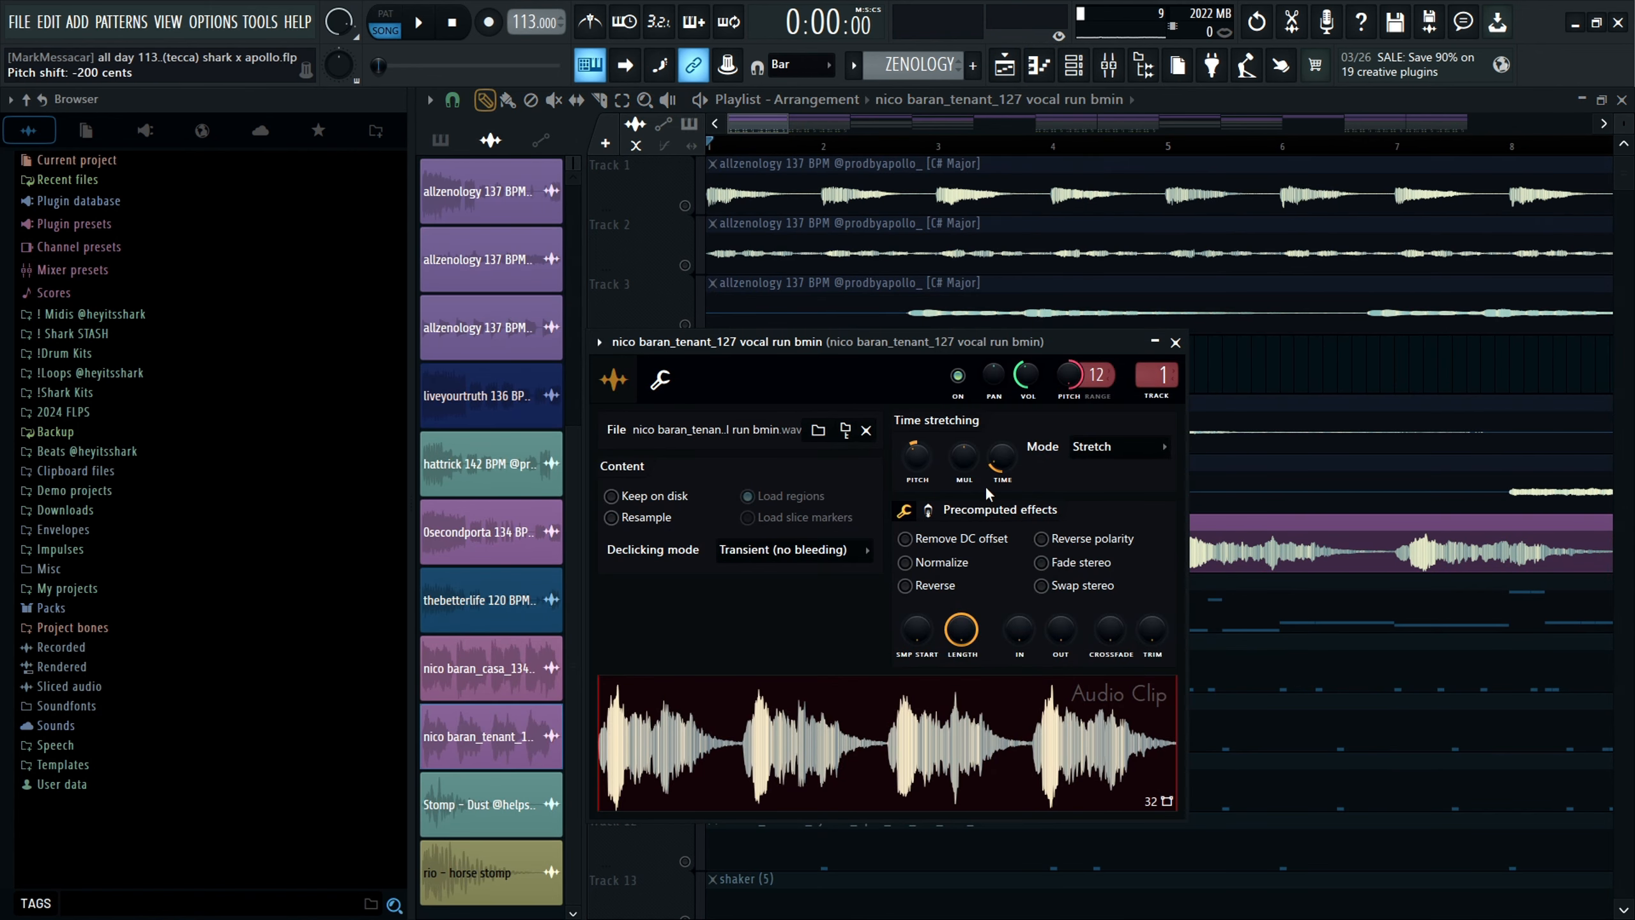
Inspect the effects on the vocal run's mixer track, insert 1.
{"action": "left_click", "coordinate": [1108, 75]}
{"action": "left_click", "coordinate": [1102, 76]}
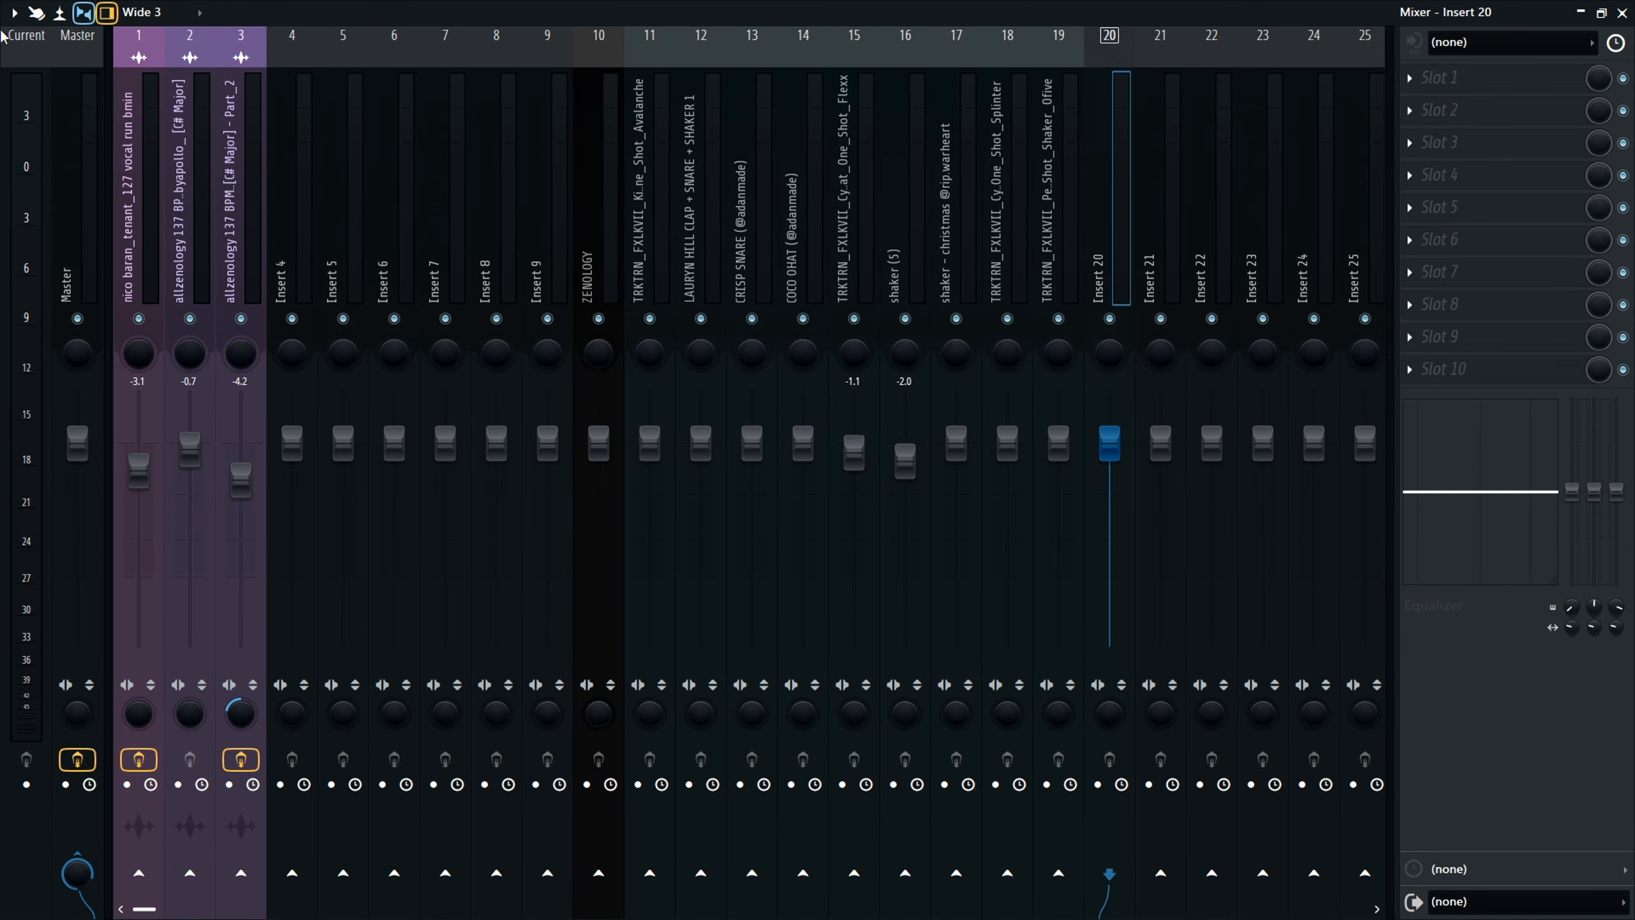
{"action": "left_click", "coordinate": [149, 156]}
{"action": "right_click", "coordinate": [147, 156]}
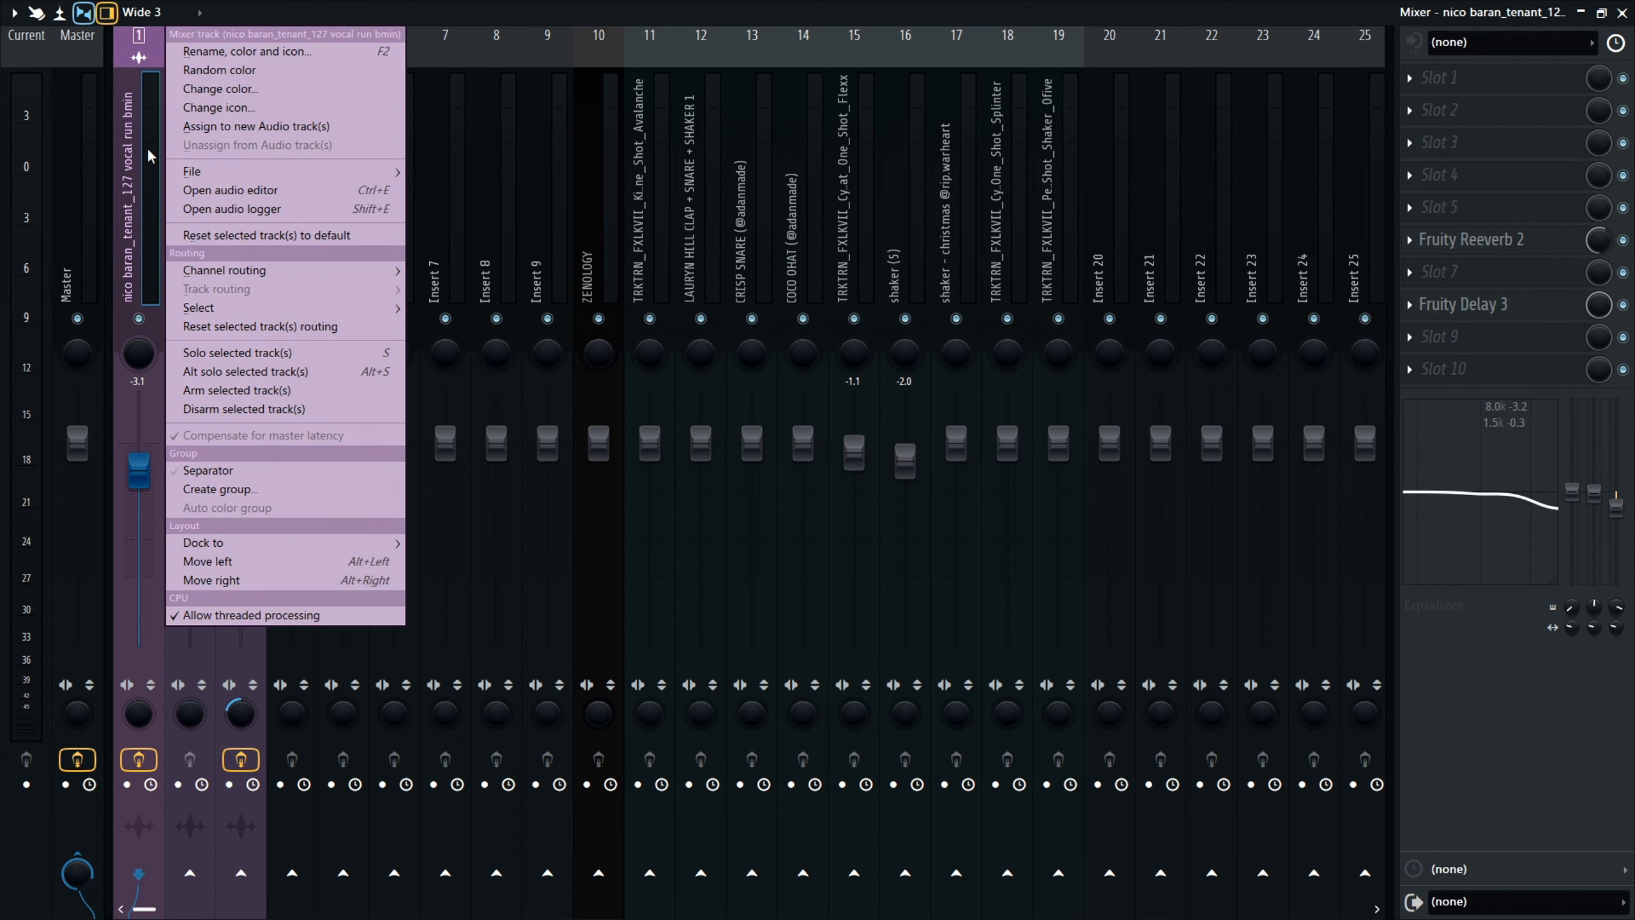
{"action": "left_click", "coordinate": [144, 157]}
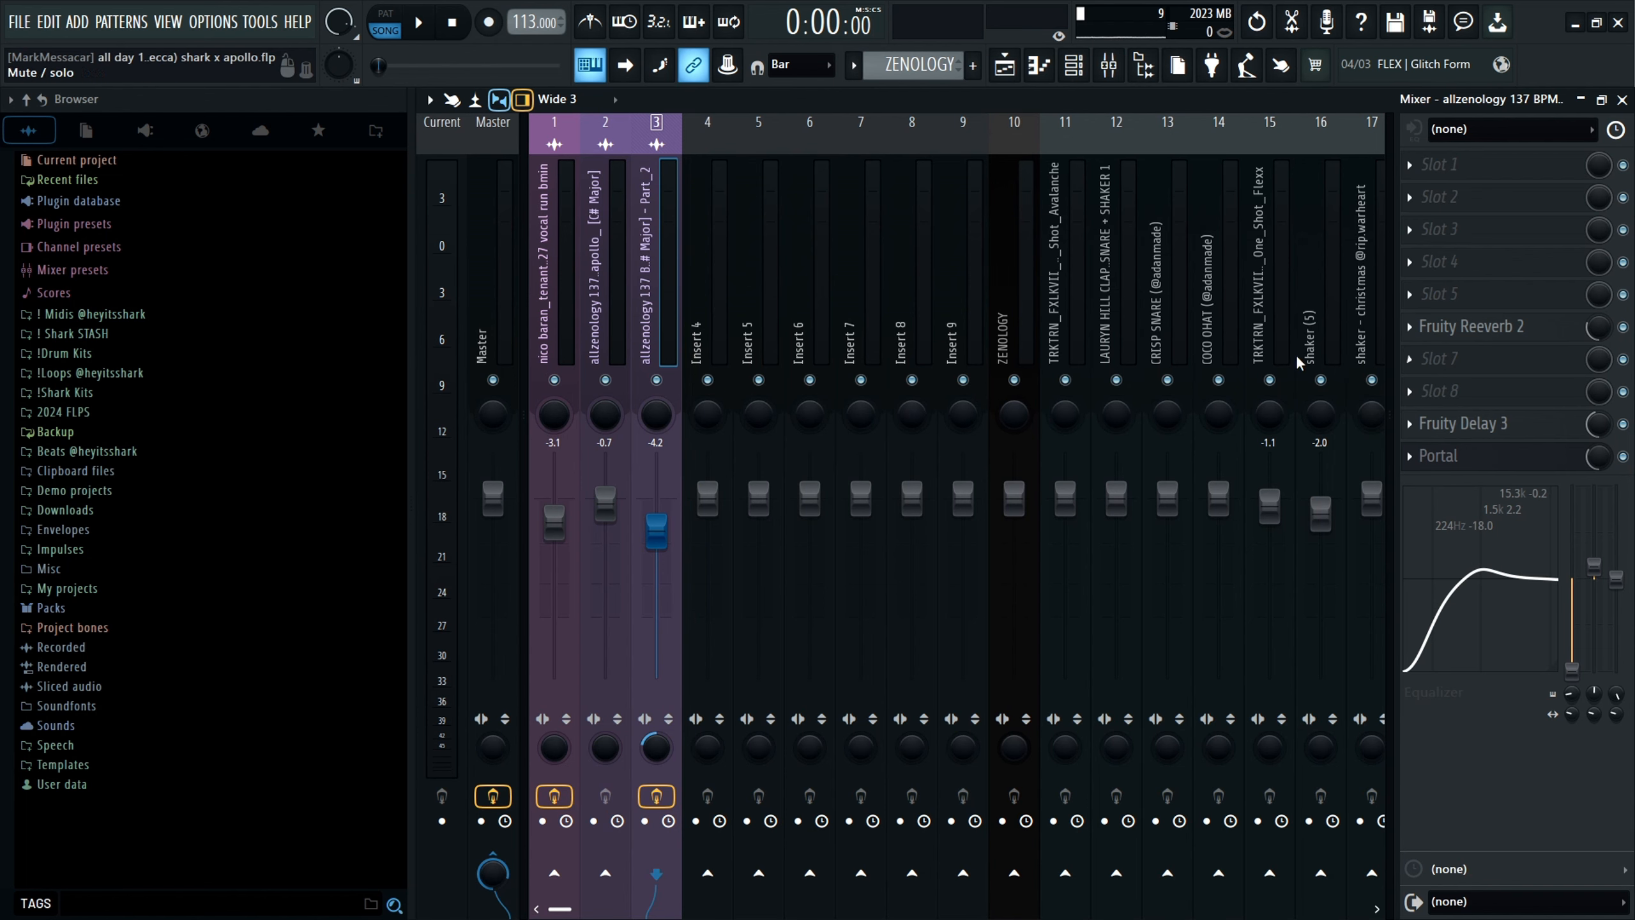
Review the Part_2 loop's mixer effects and play its soloed Track 4 clip from bar 17.
{"action": "left_click", "coordinate": [1014, 79]}
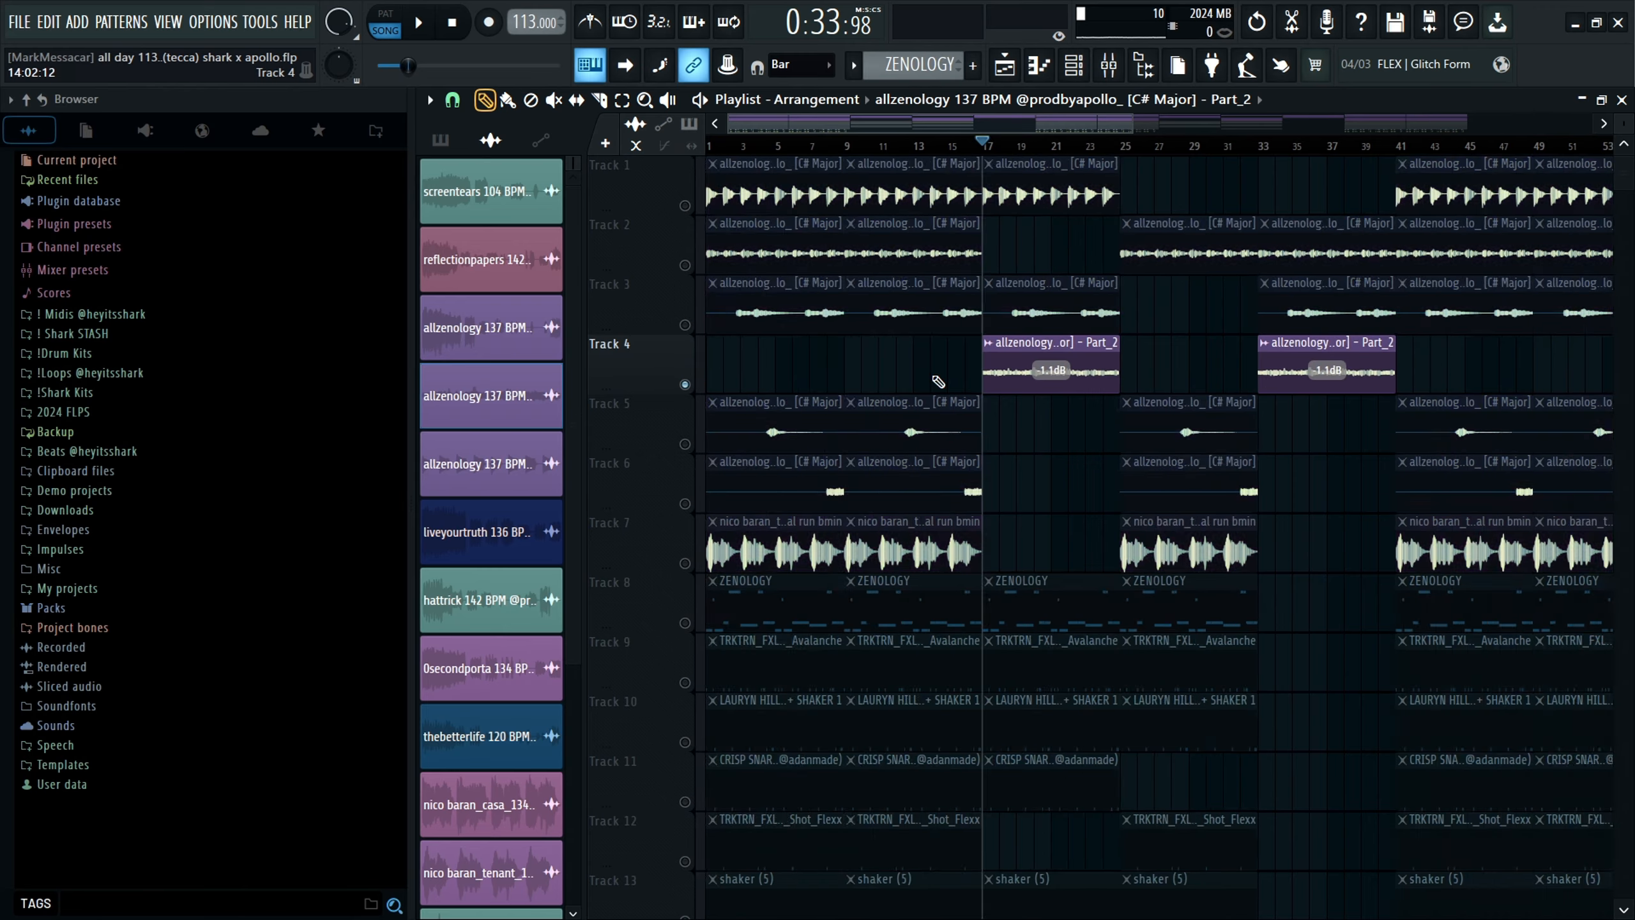
{"action": "left_click", "coordinate": [1120, 74]}
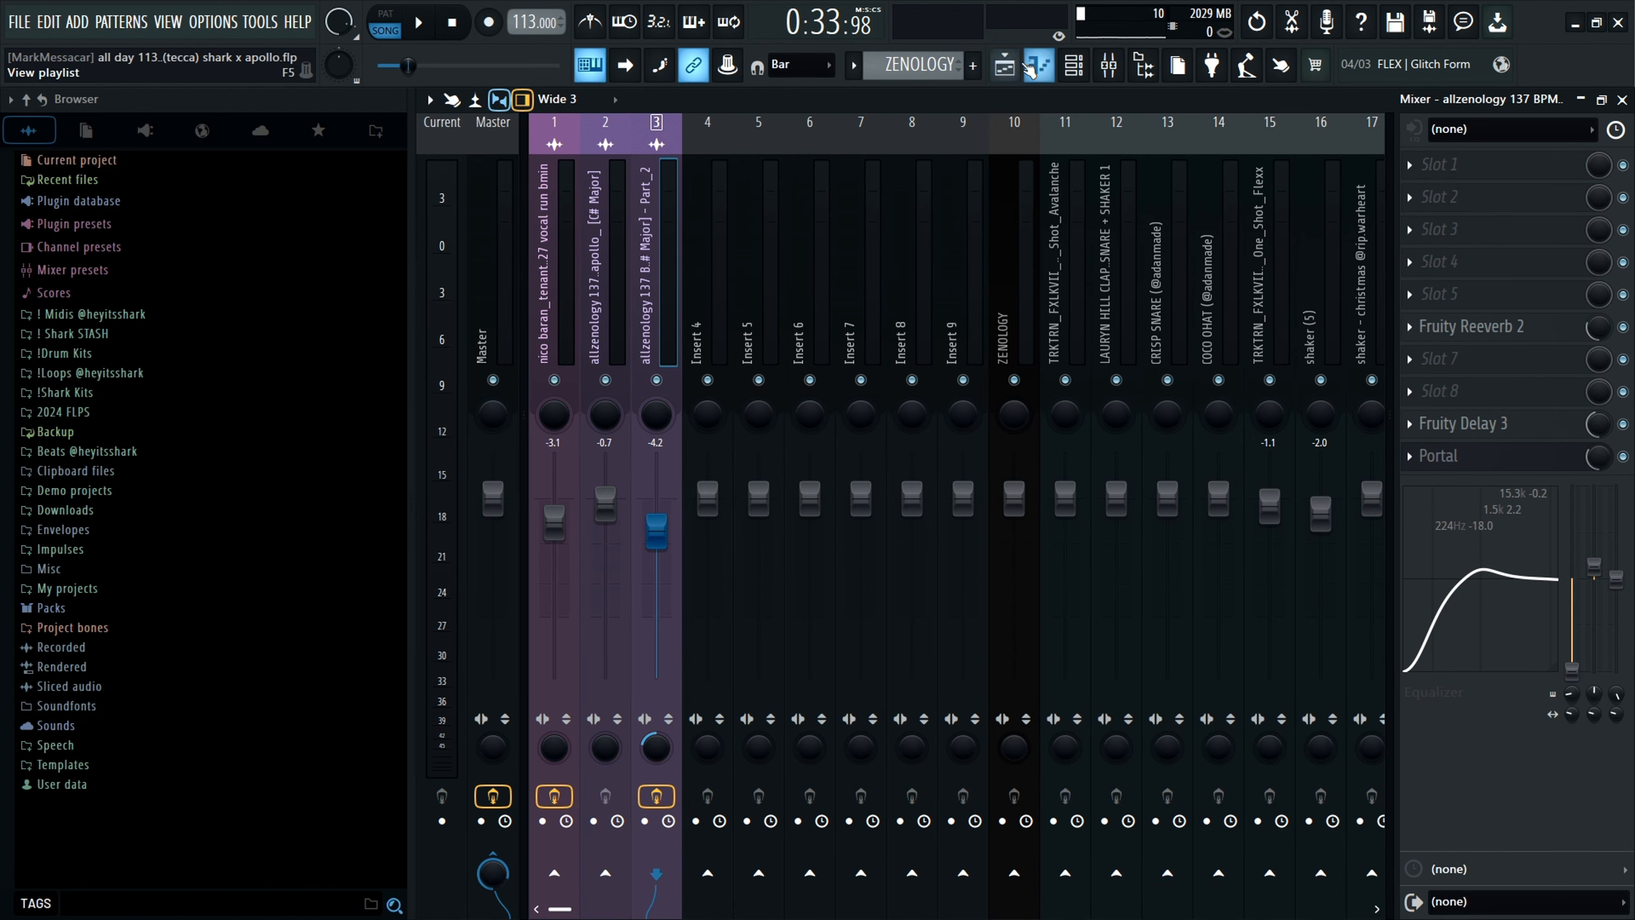
{"action": "left_click", "coordinate": [1004, 65]}
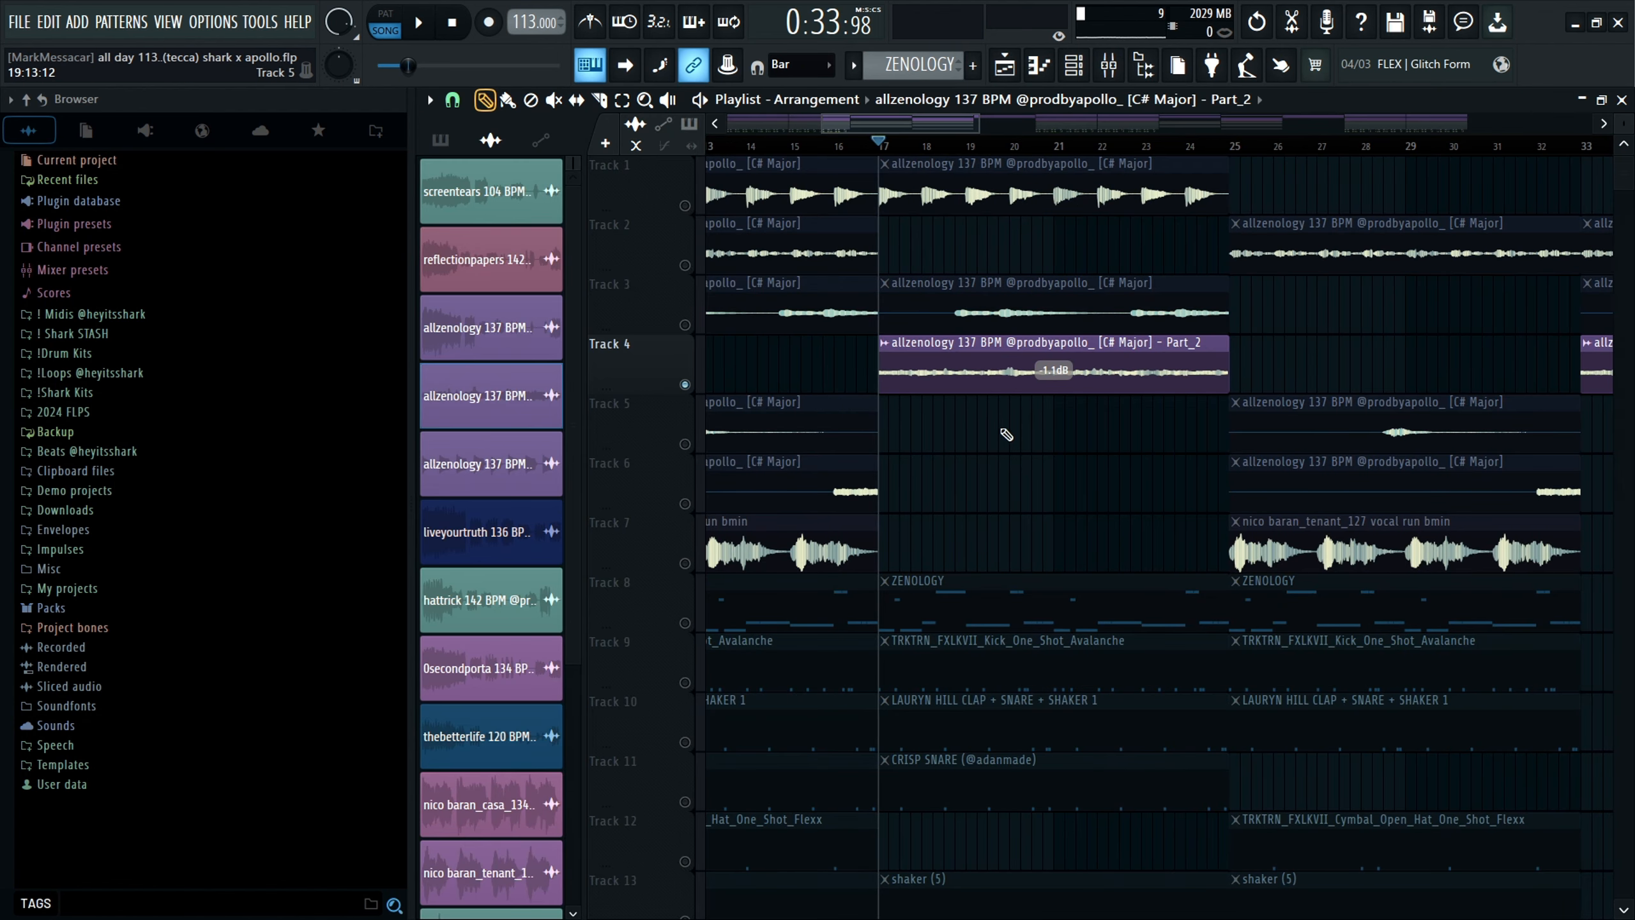
{"action": "key", "text": "space"}
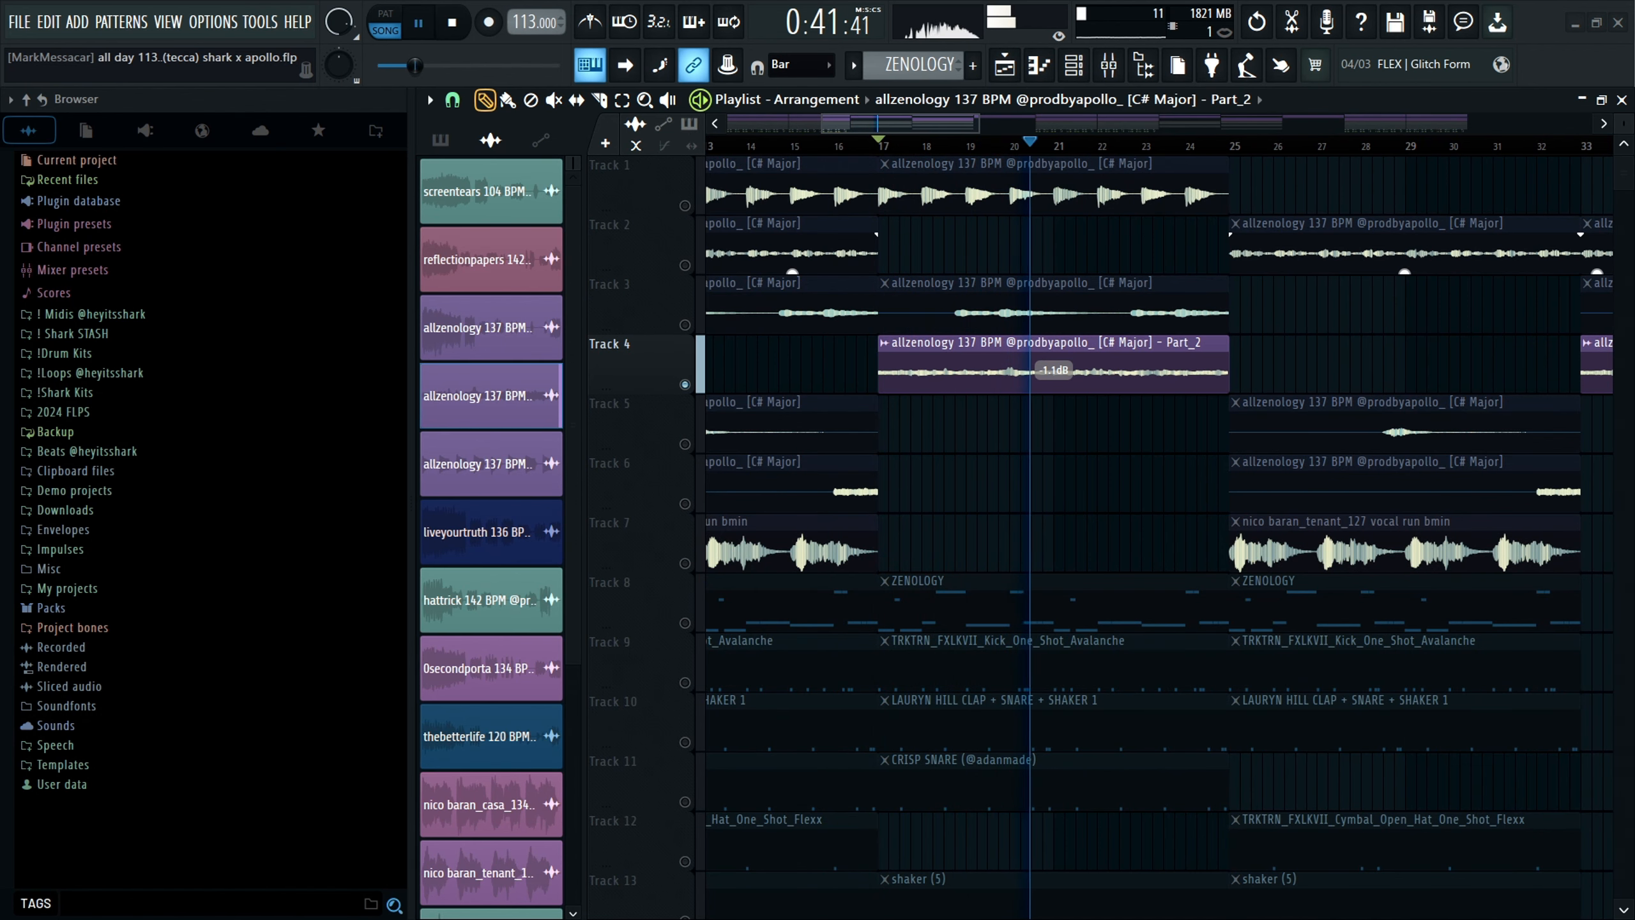
{"action": "key", "text": "space"}
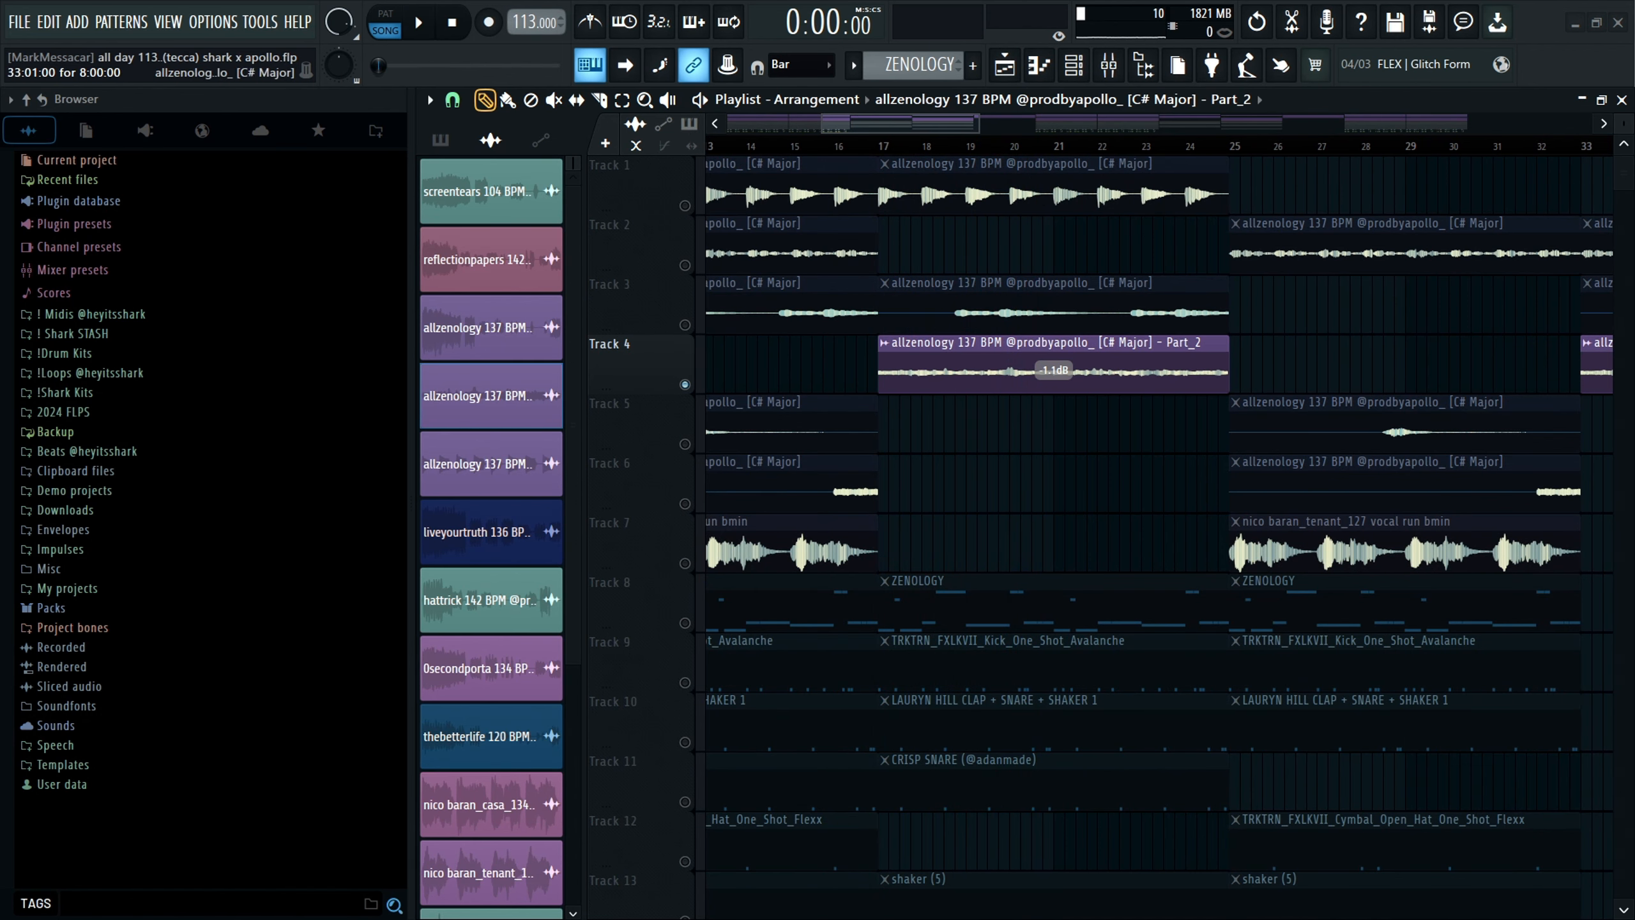
Look over the drum tracks in the arrangement and open the TRKTRN_FXLKVII_Kick_One_Shot_Avalanche pattern in the piano roll.
{"action": "scroll", "coordinate": [1043, 299], "scroll_direction": "down", "scroll_amount": 3, "text": "ctrl"}
{"action": "scroll", "coordinate": [614, 409], "scroll_direction": "down", "scroll_amount": 5}
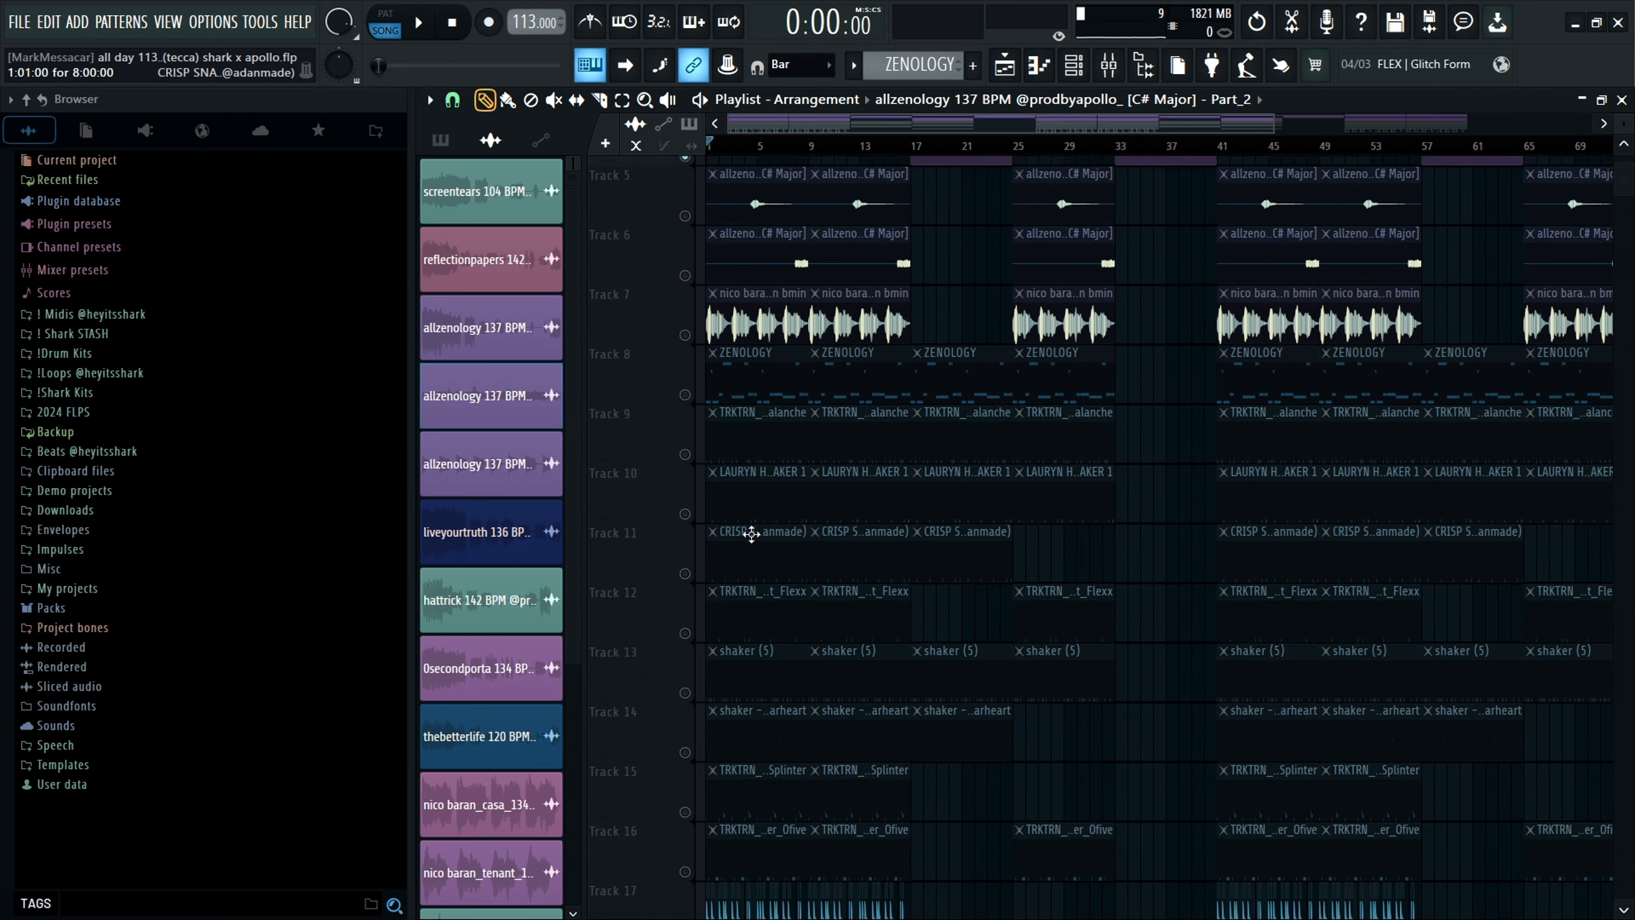
{"action": "scroll", "coordinate": [619, 435], "scroll_direction": "up", "scroll_amount": 3, "text": "ctrl"}
{"action": "scroll", "coordinate": [621, 442], "scroll_direction": "up", "scroll_amount": 4}
{"action": "double_click", "coordinate": [751, 488]}
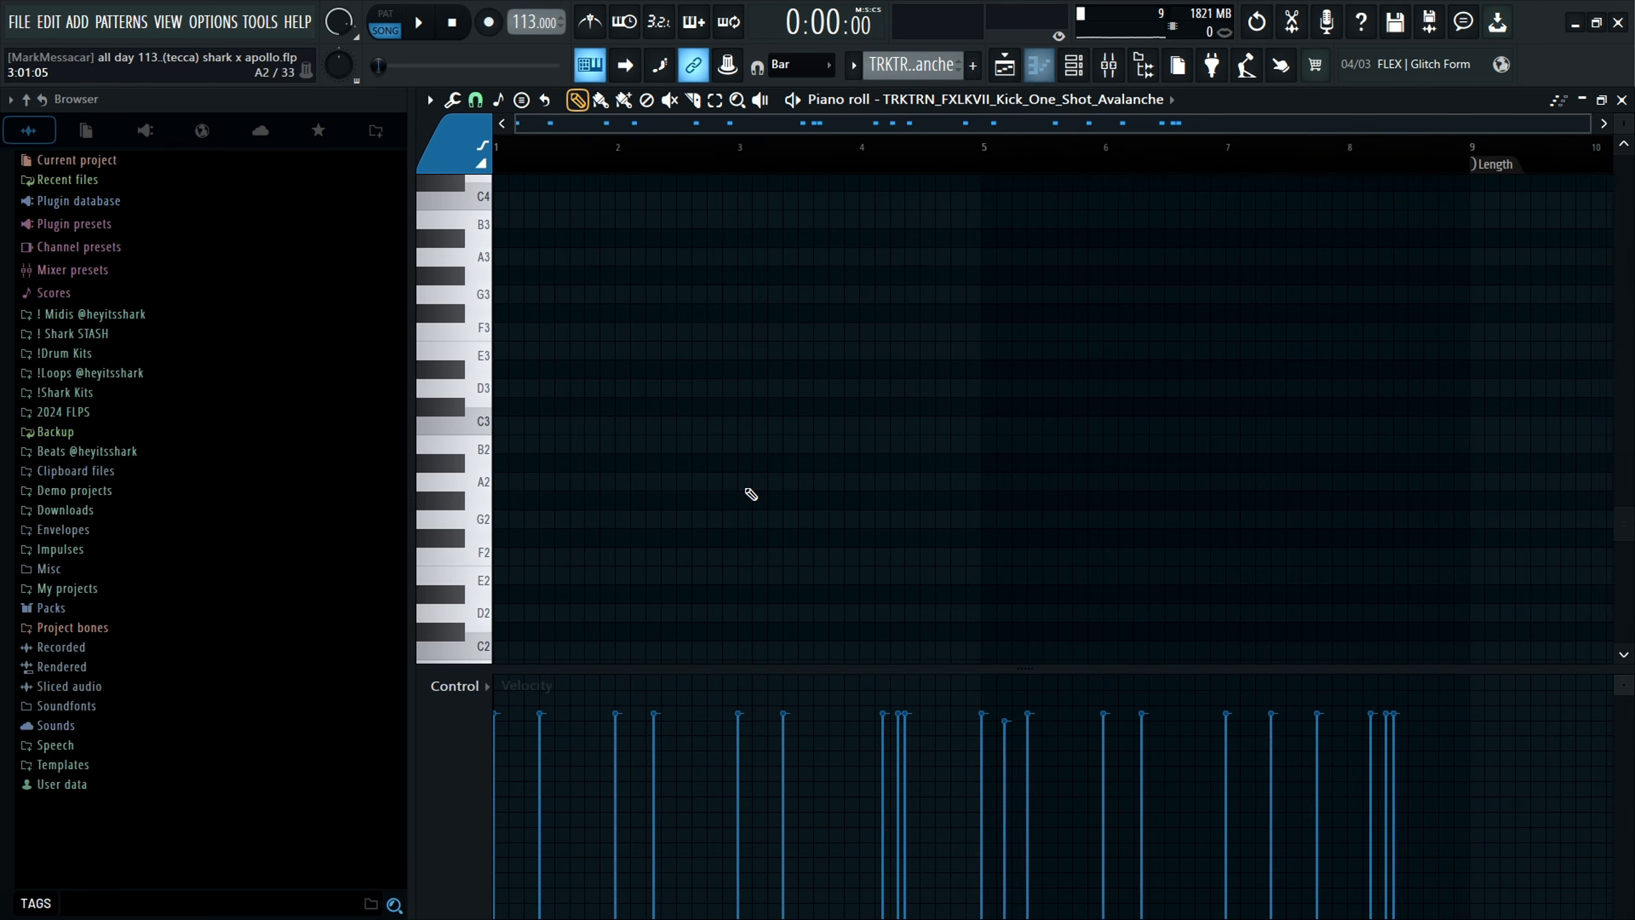
Examine the kick pattern's C5 notes across its eight bars and play them from the beginning.
{"action": "scroll", "coordinate": [715, 335], "scroll_direction": "down", "scroll_amount": 2, "text": "ctrl"}
{"action": "scroll", "coordinate": [837, 322], "scroll_direction": "up", "scroll_amount": 3}
{"action": "scroll", "coordinate": [932, 342], "scroll_direction": "up", "scroll_amount": 8}
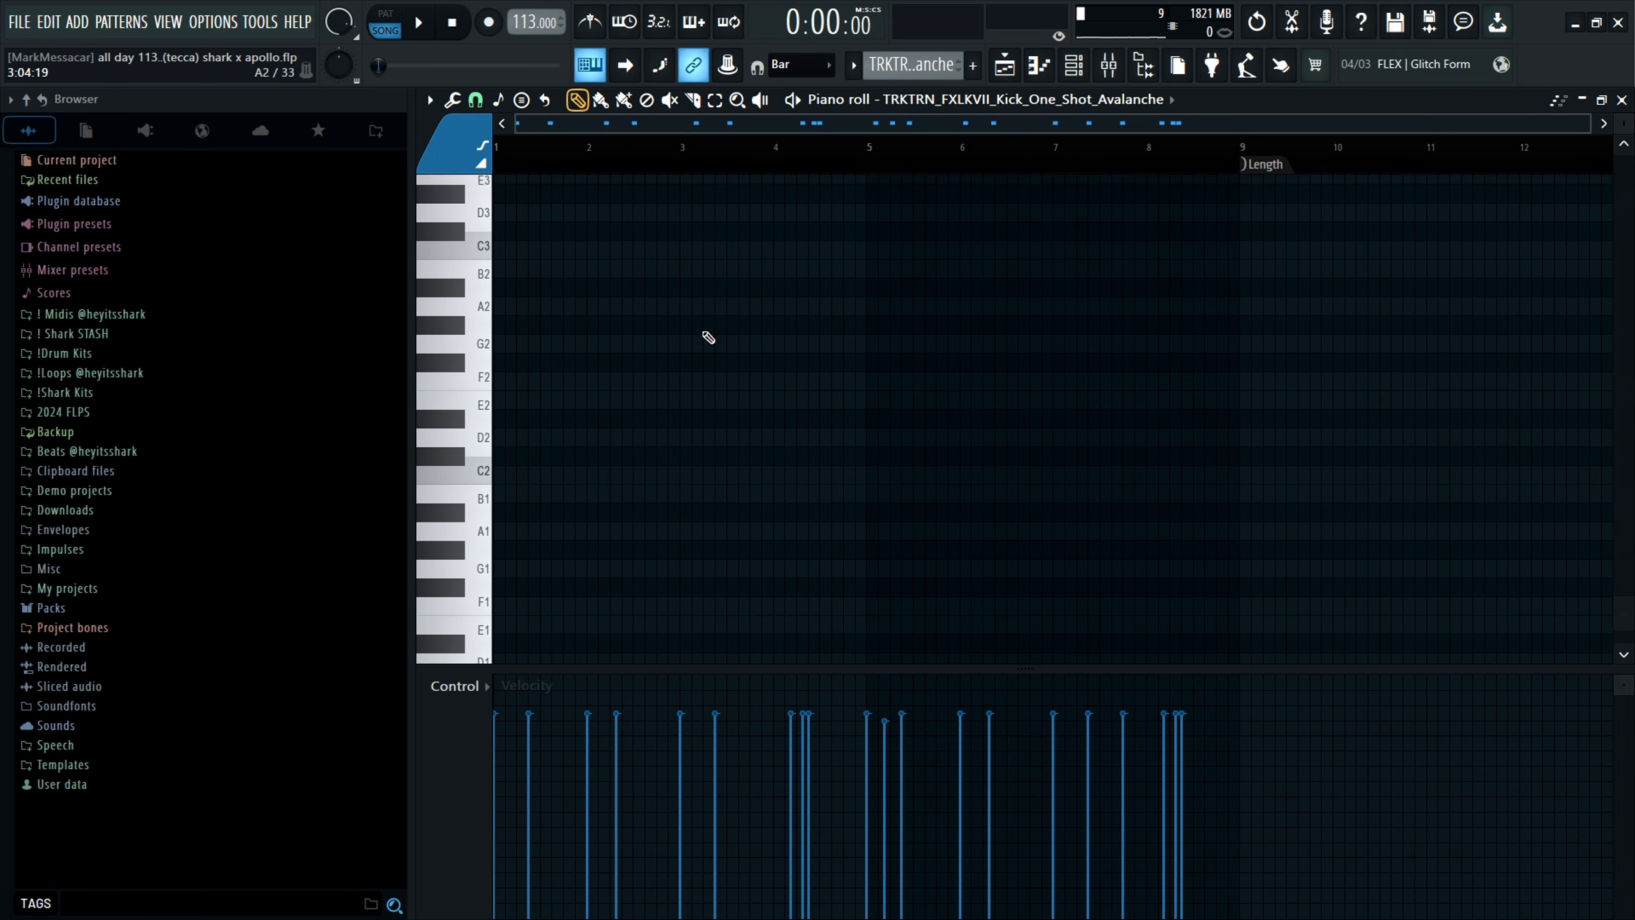
{"action": "scroll", "coordinate": [508, 317], "scroll_direction": "up", "scroll_amount": 1}
{"action": "scroll", "coordinate": [508, 318], "scroll_direction": "up", "scroll_amount": 3, "text": "ctrl"}
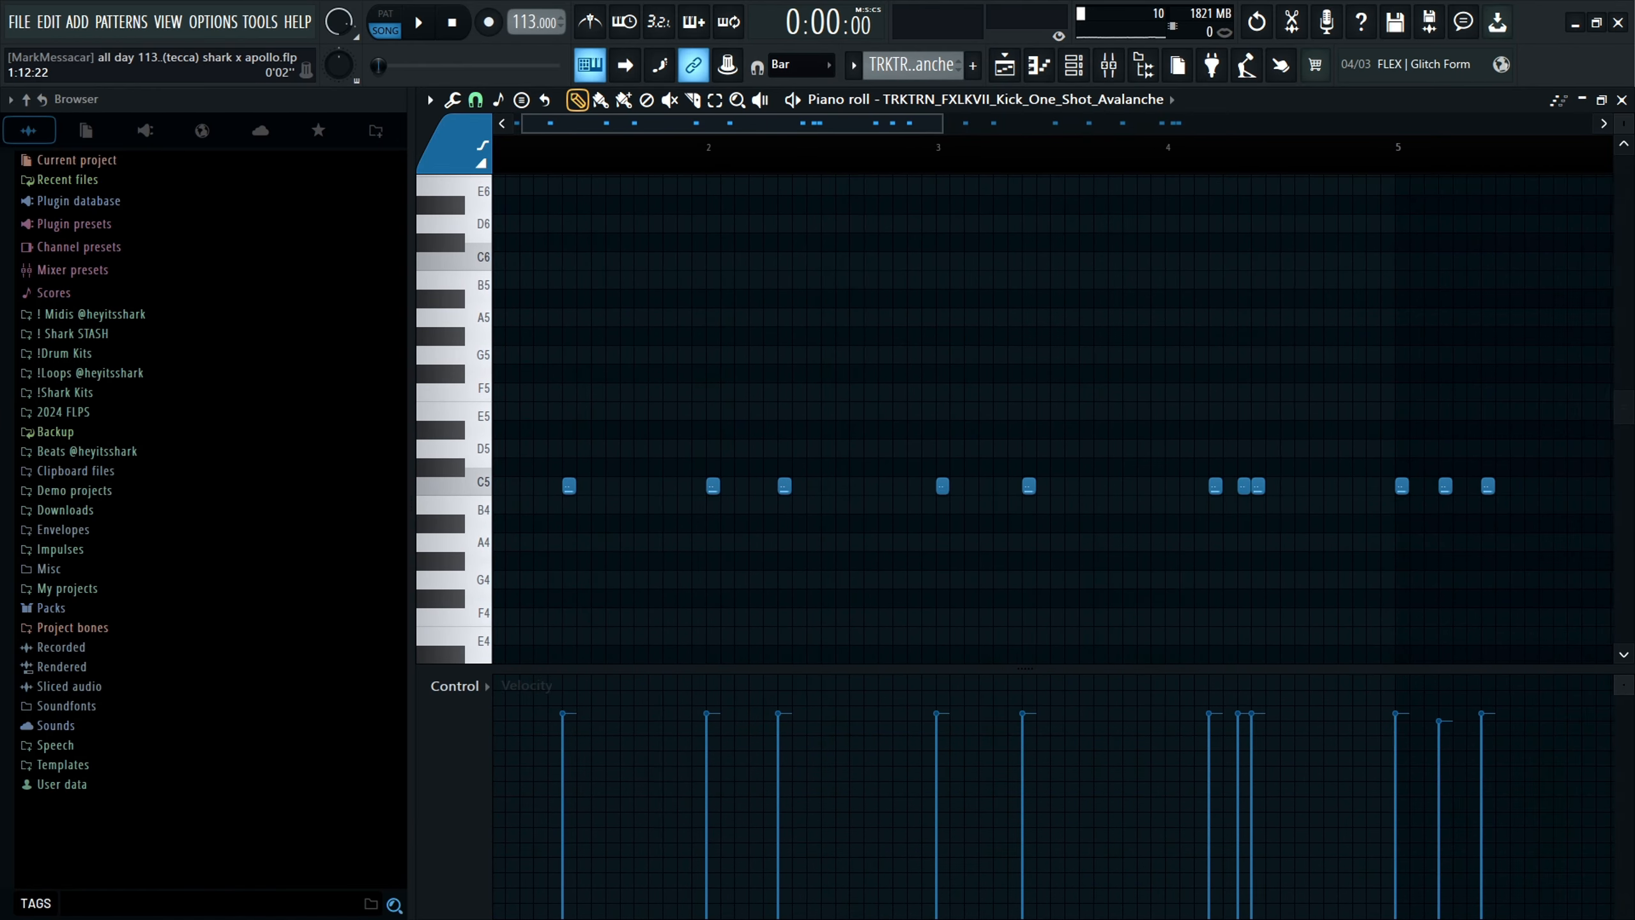
{"action": "scroll", "coordinate": [501, 346], "scroll_direction": "down", "scroll_amount": 2, "text": "ctrl"}
{"action": "scroll", "coordinate": [500, 346], "scroll_direction": "down", "scroll_amount": 1}
{"action": "key", "text": "space"}
{"action": "scroll", "coordinate": [501, 347], "scroll_direction": "down", "scroll_amount": 1, "text": "ctrl"}
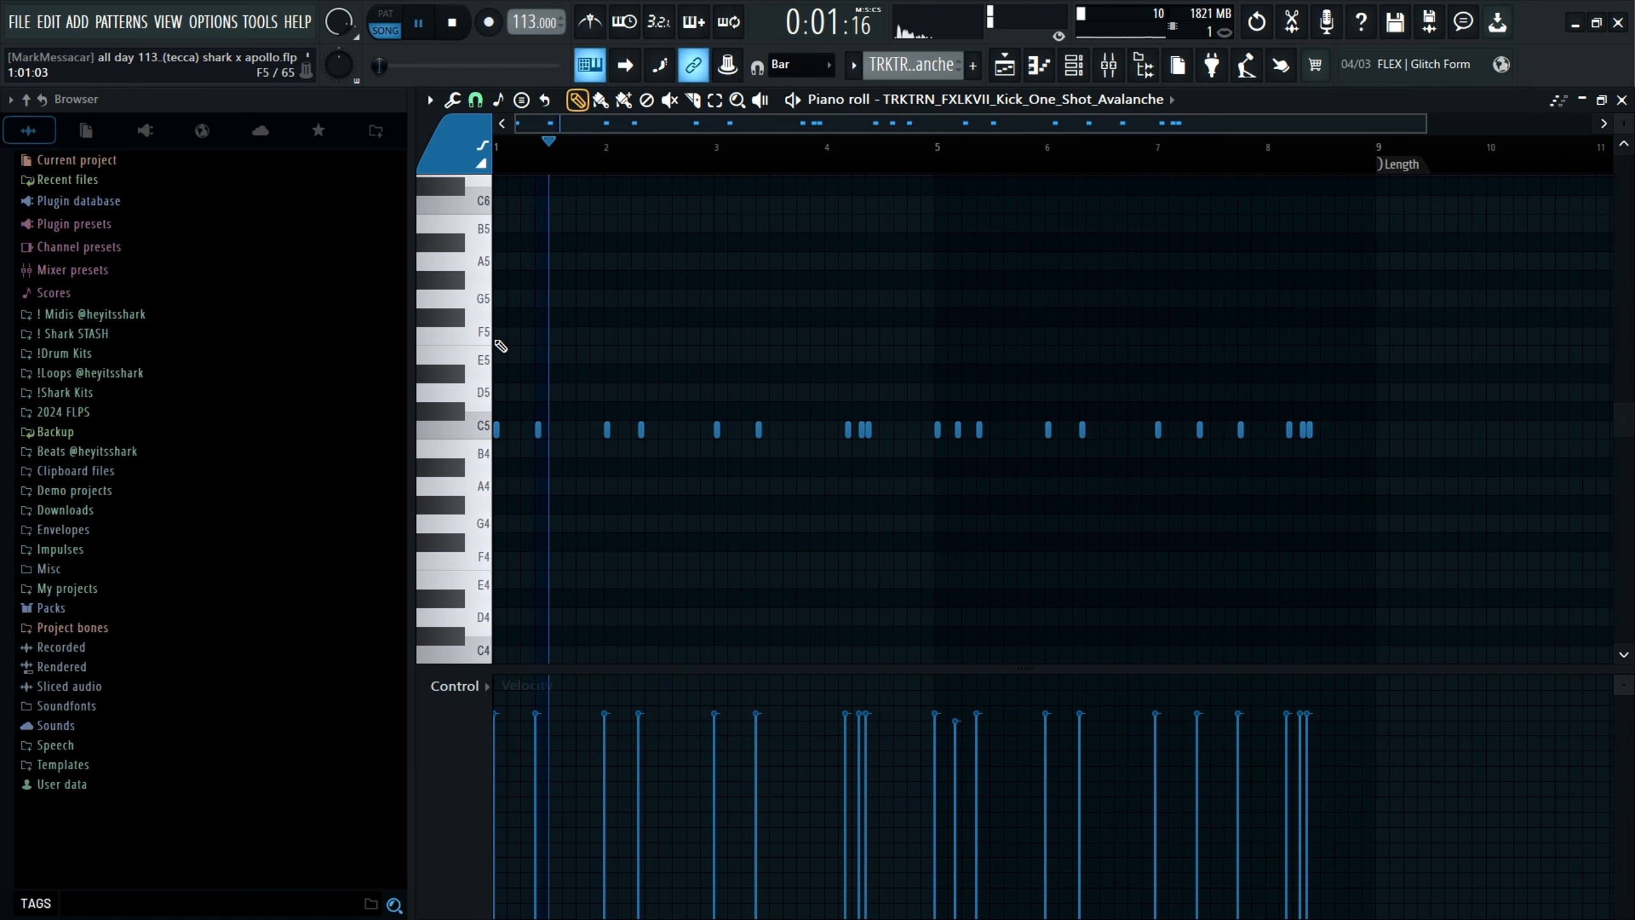
{"action": "left_click", "coordinate": [454, 24]}
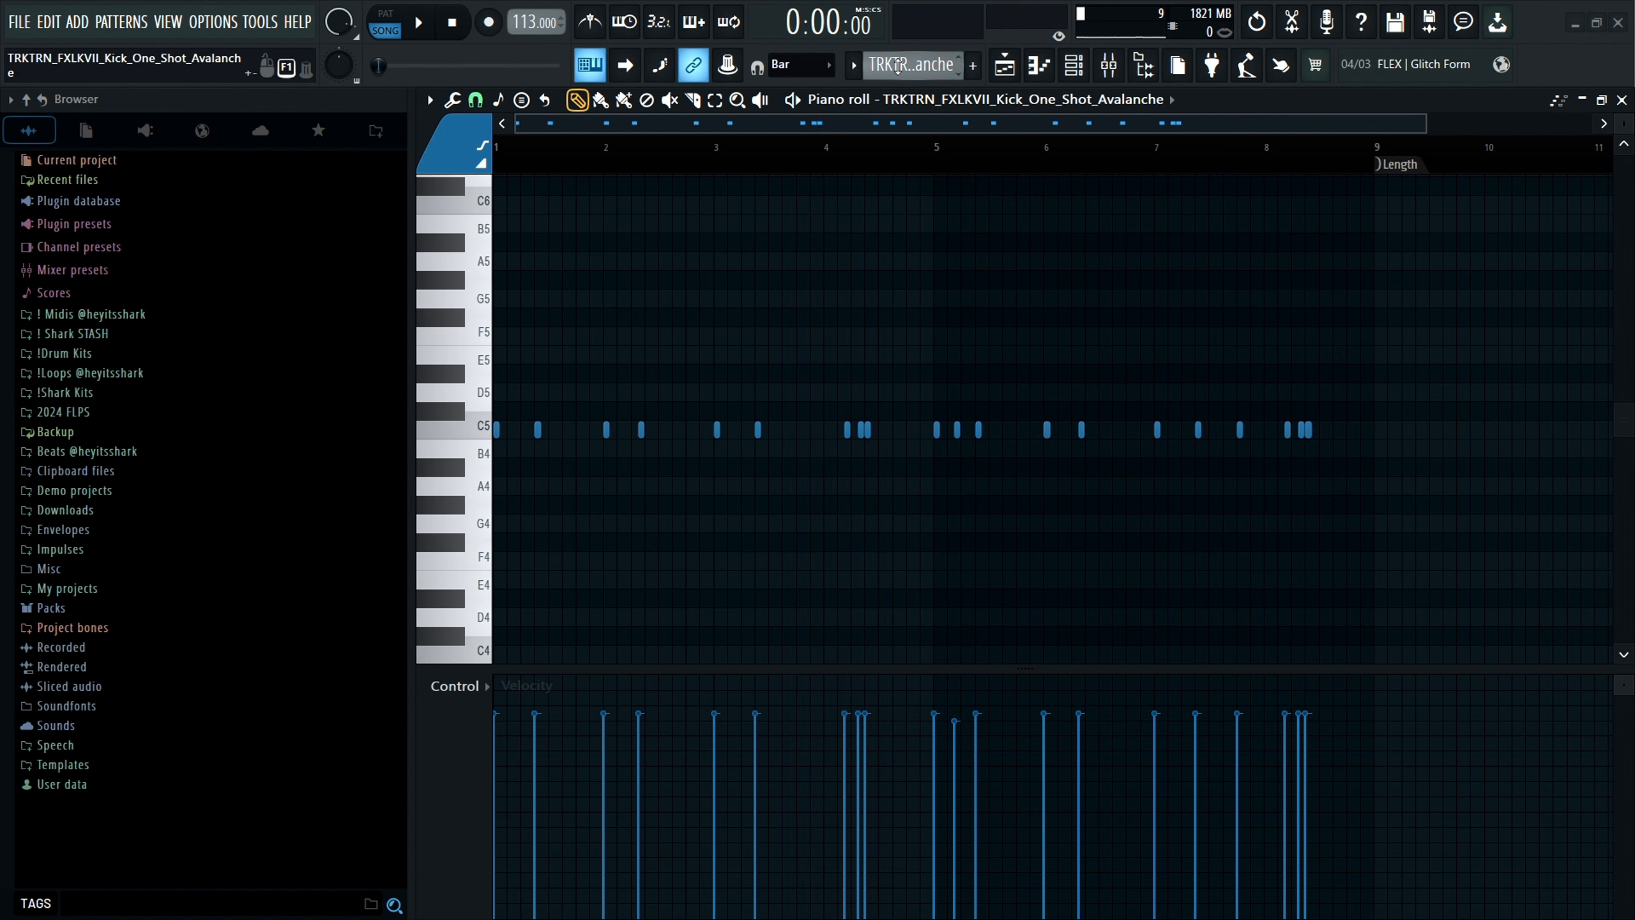
Switch to the LAURYN HILL CLAP + SNARE + SHAKER 1 pattern and inspect its opening bars up close.
{"action": "scroll", "coordinate": [898, 66], "scroll_direction": "down", "scroll_amount": 1}
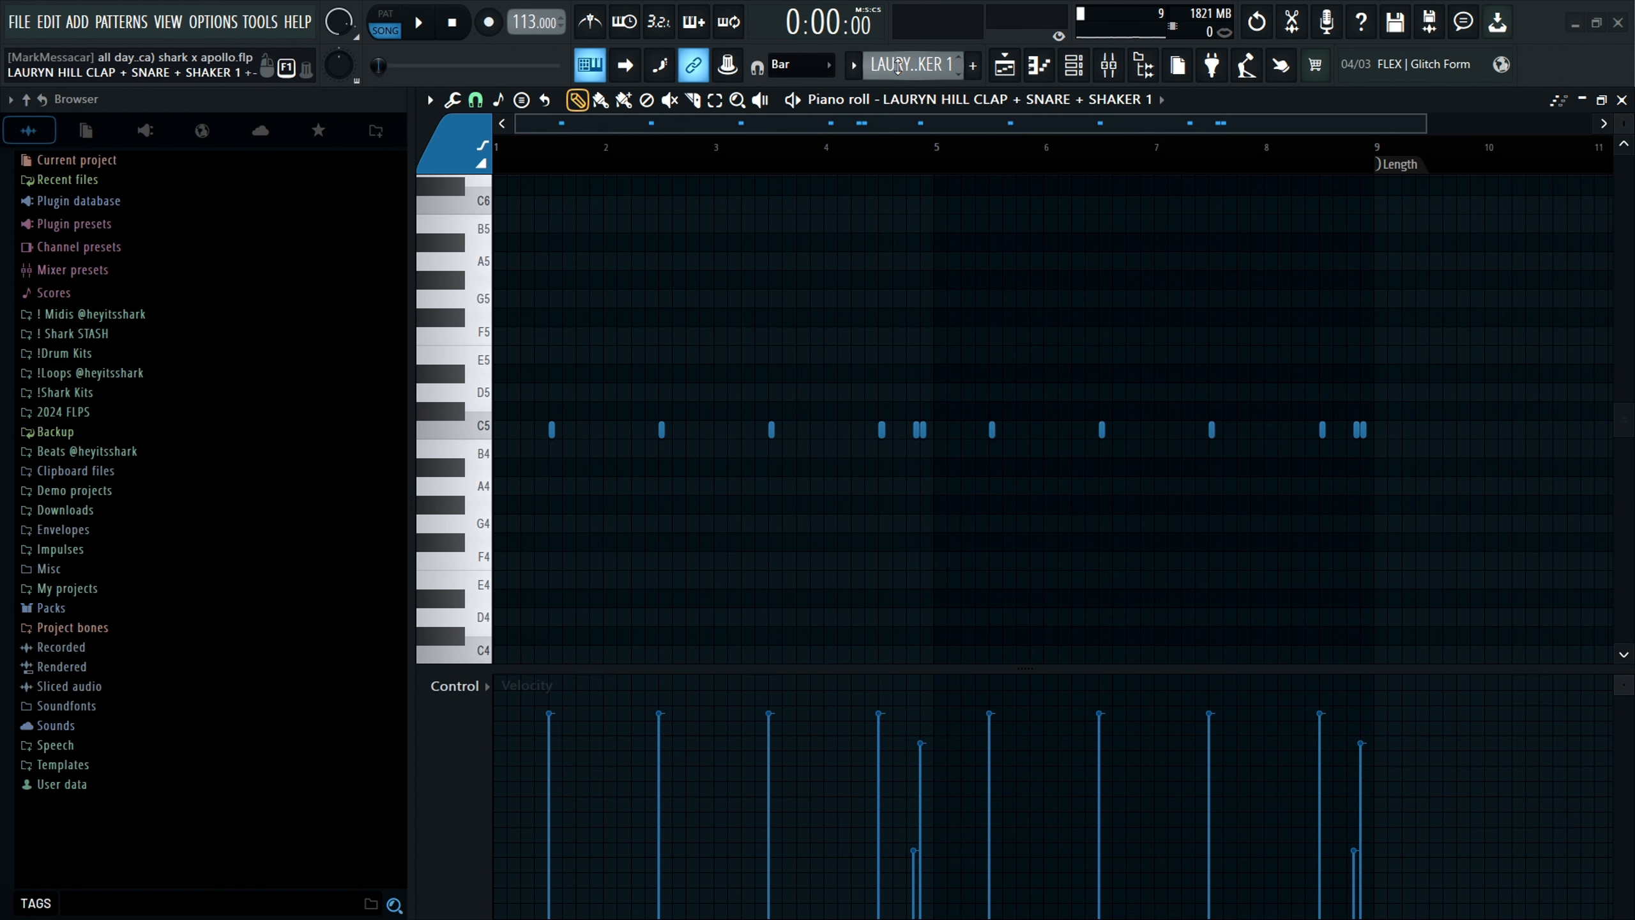
{"action": "scroll", "coordinate": [518, 431], "scroll_direction": "up", "scroll_amount": 3}
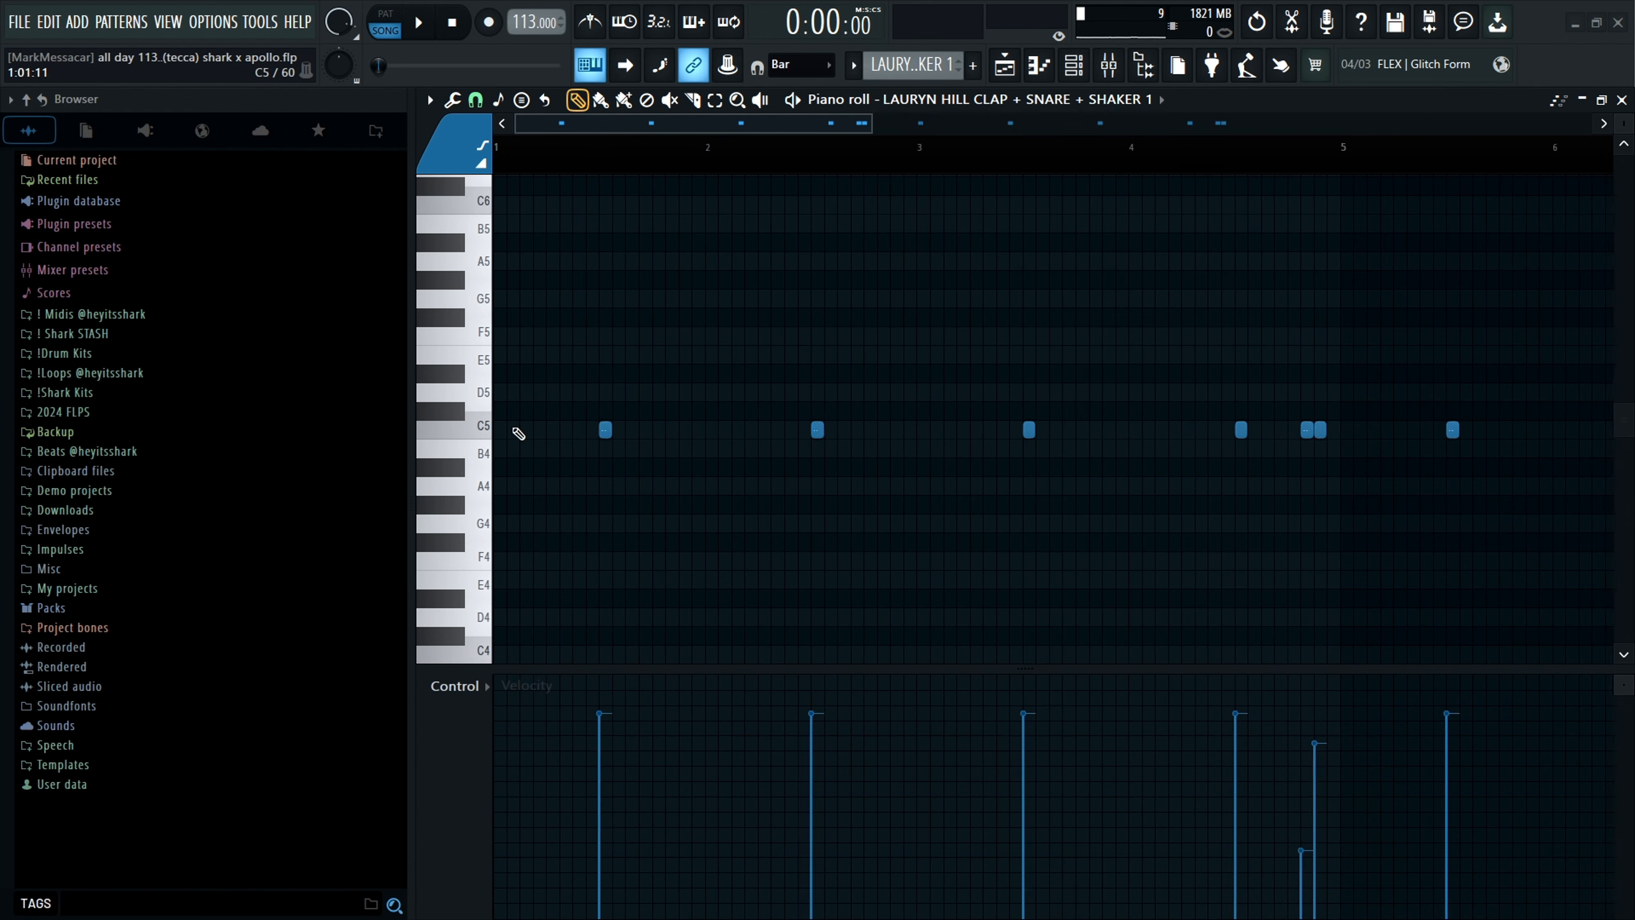
Play the first C5 hits of the LAURYN HILL CLAP + SNARE + SHAKER 1 pattern in bars 1 and 2.
{"action": "scroll", "coordinate": [678, 171], "scroll_direction": "up", "scroll_amount": 2}
{"action": "left_click", "coordinate": [650, 163]}
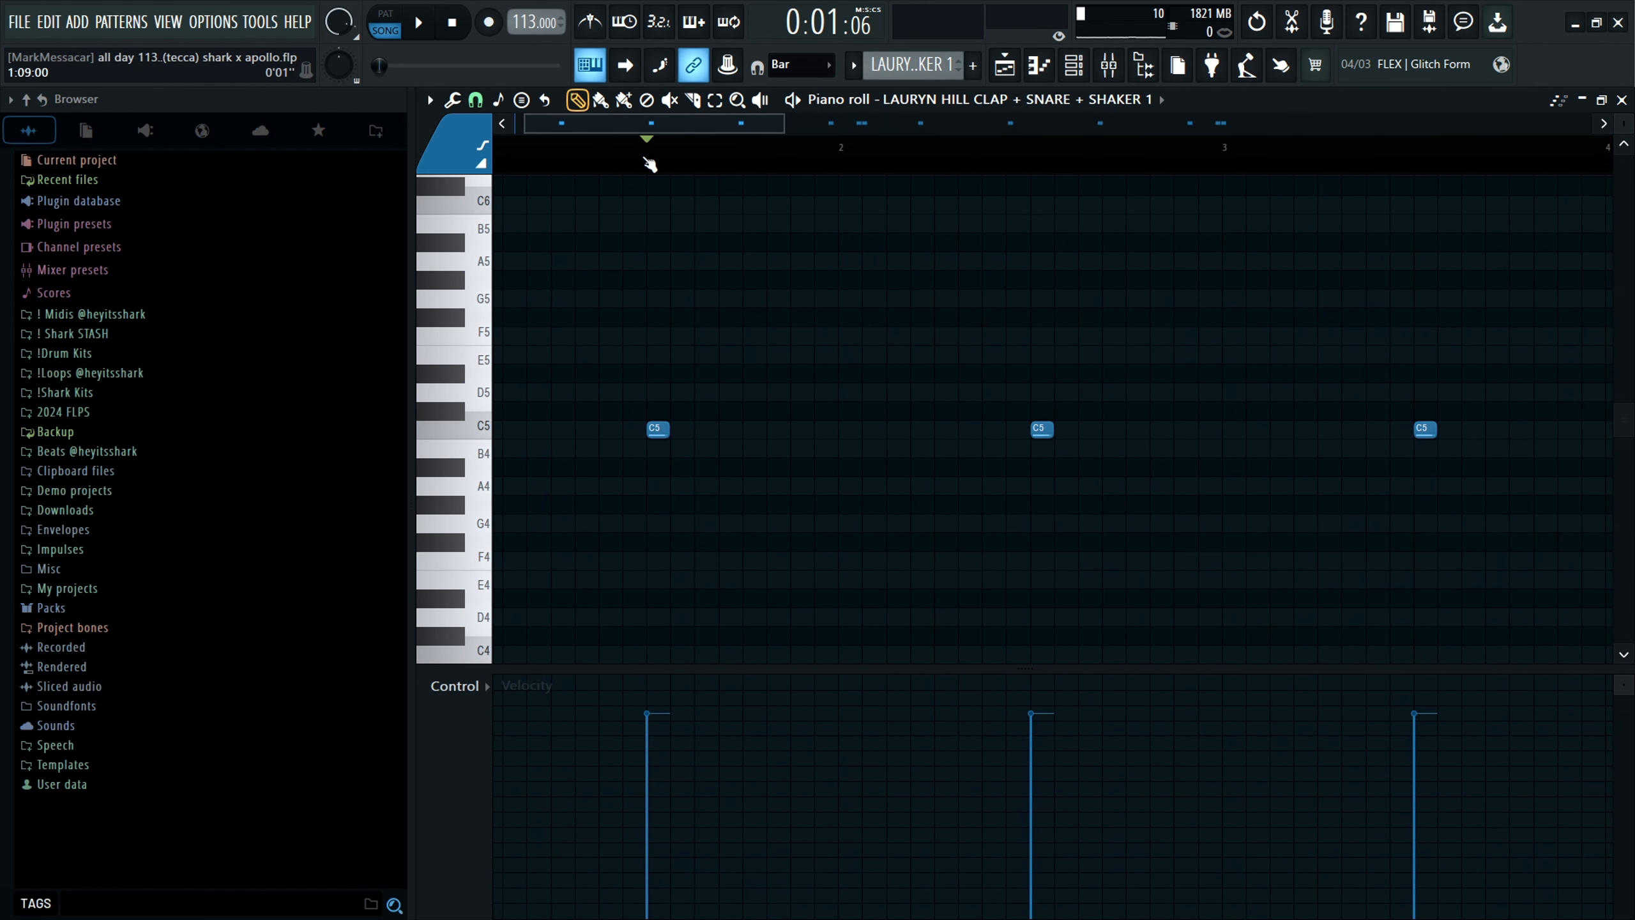
{"action": "key", "text": "l"}
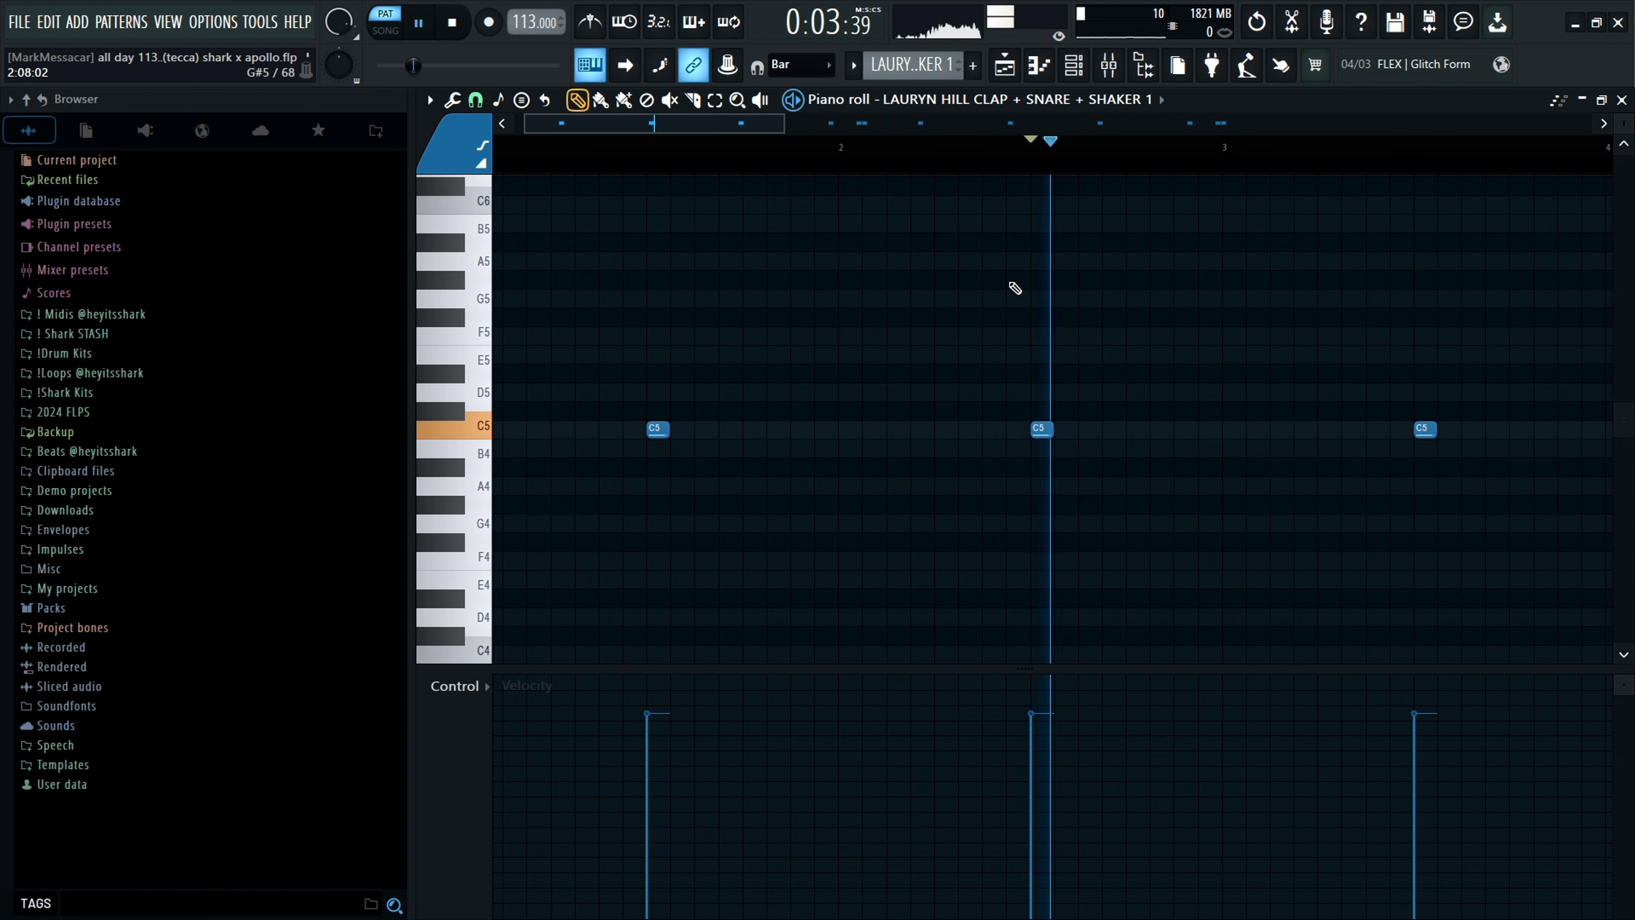
{"action": "scroll", "coordinate": [952, 163], "scroll_direction": "down", "scroll_amount": 2}
Switch to the CRISP SNARE pattern and play its opening hits in bars 1 and 2.
{"action": "scroll", "coordinate": [914, 65], "scroll_direction": "down", "scroll_amount": 1}
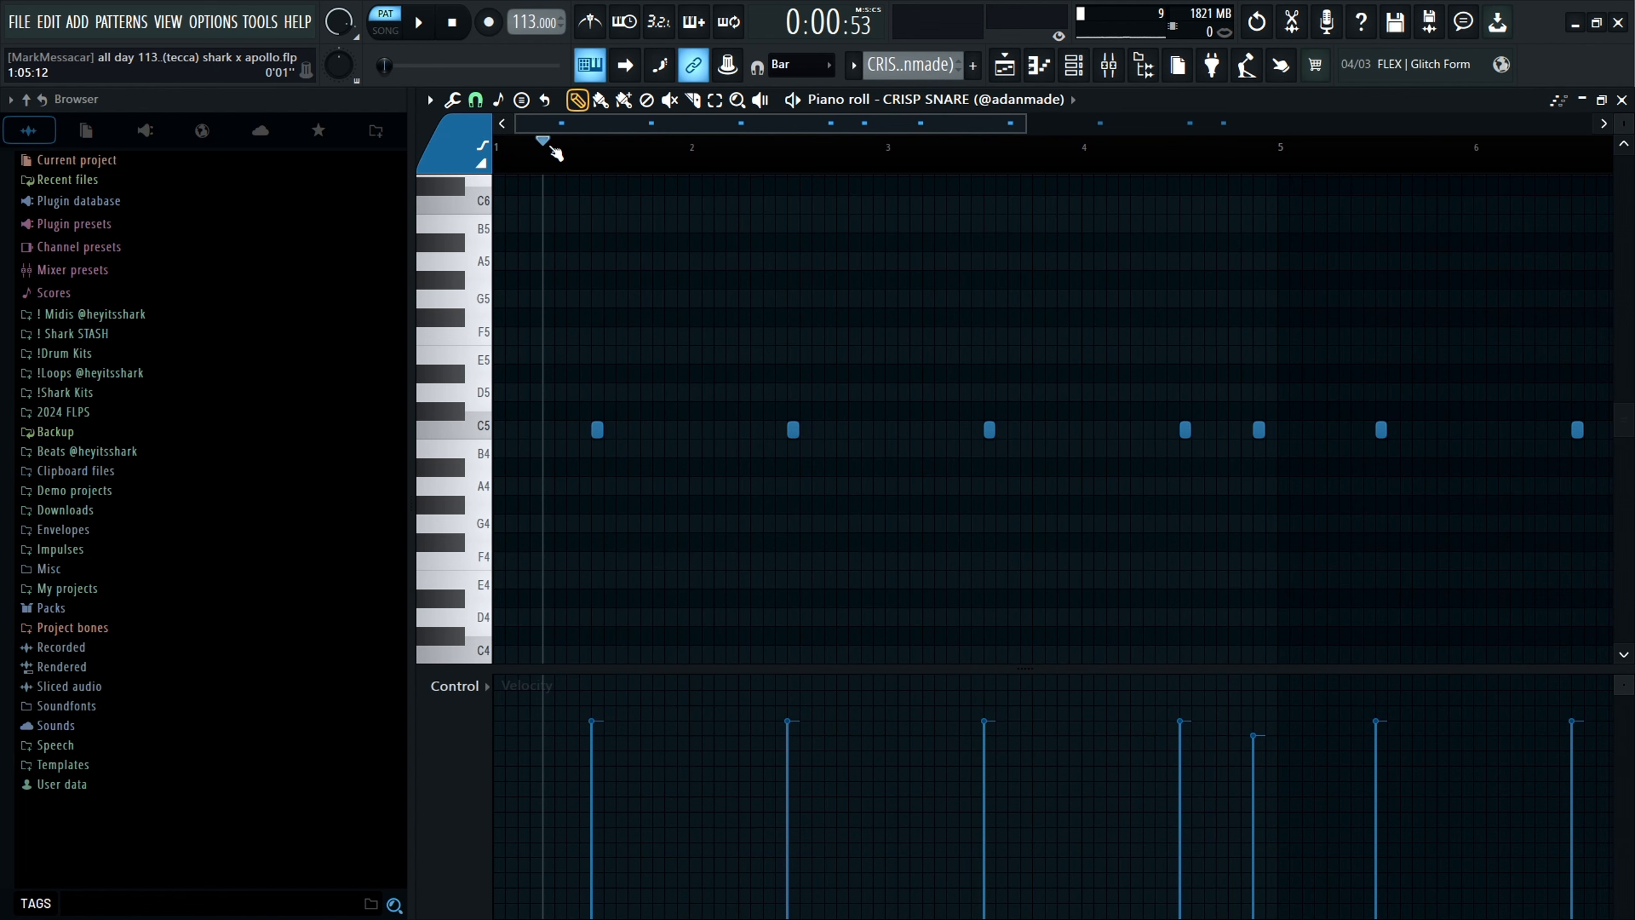
{"action": "scroll", "coordinate": [577, 336], "scroll_direction": "up", "scroll_amount": 2}
{"action": "key", "text": "space"}
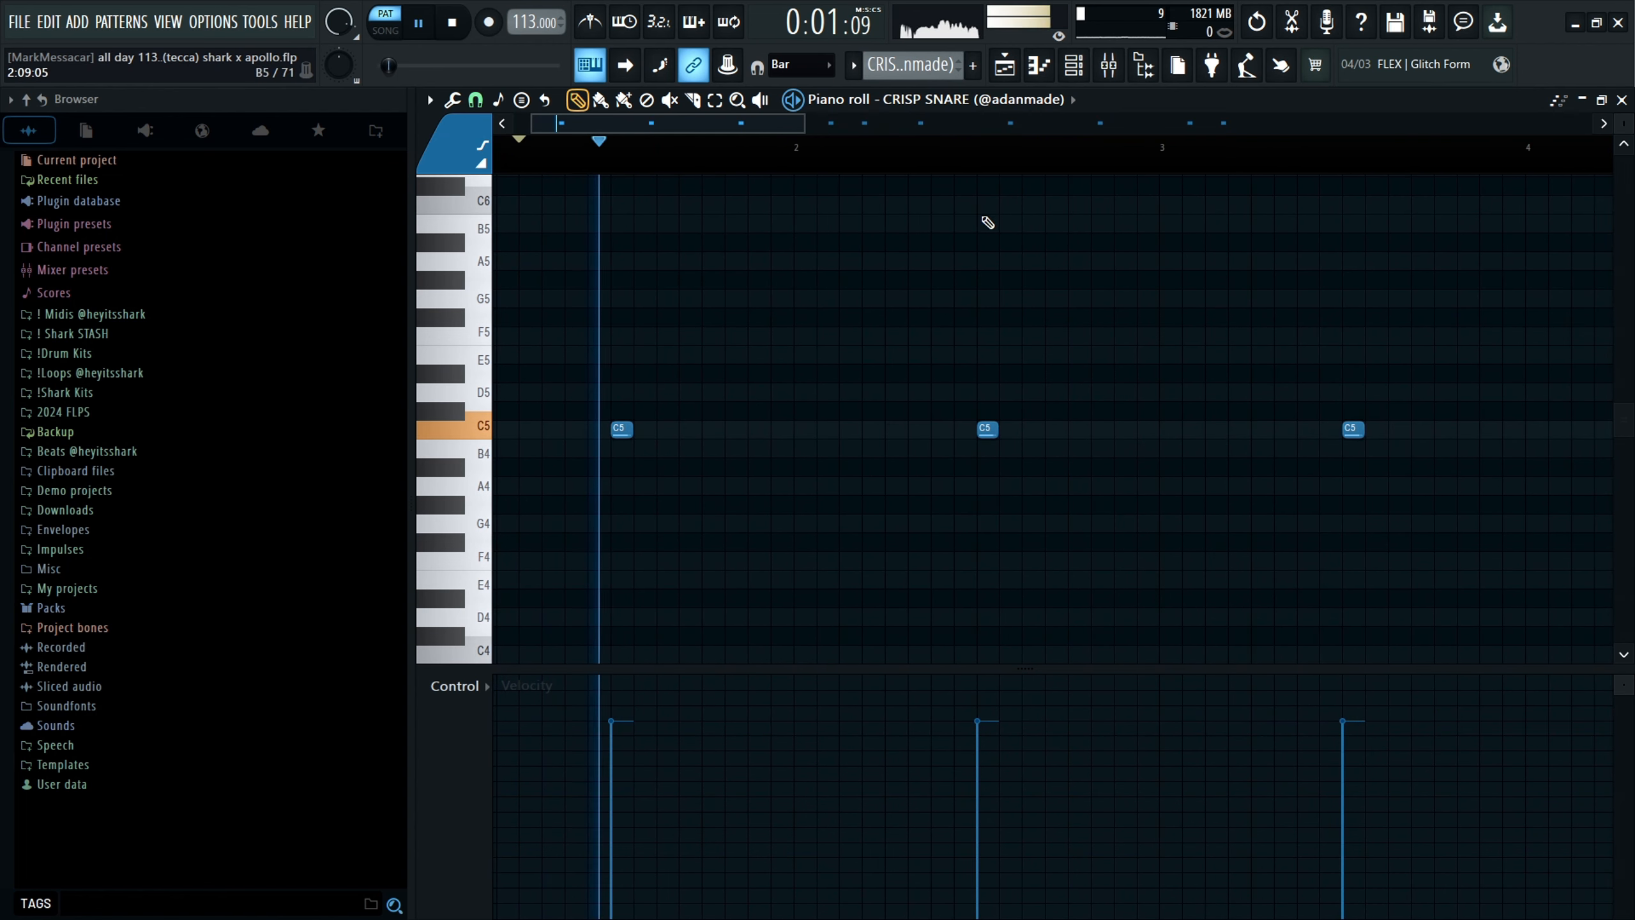
{"action": "left_click", "coordinate": [953, 173]}
{"action": "key", "text": "space"}
Switch to the TRKTRN_FXLKVII_Cymbal_Open_Hat_One_Shot_Flexx pattern and play its hits at bars 2 and 4.
{"action": "scroll", "coordinate": [953, 65], "scroll_direction": "down", "scroll_amount": 1}
{"action": "scroll", "coordinate": [880, 248], "scroll_direction": "down", "scroll_amount": 2}
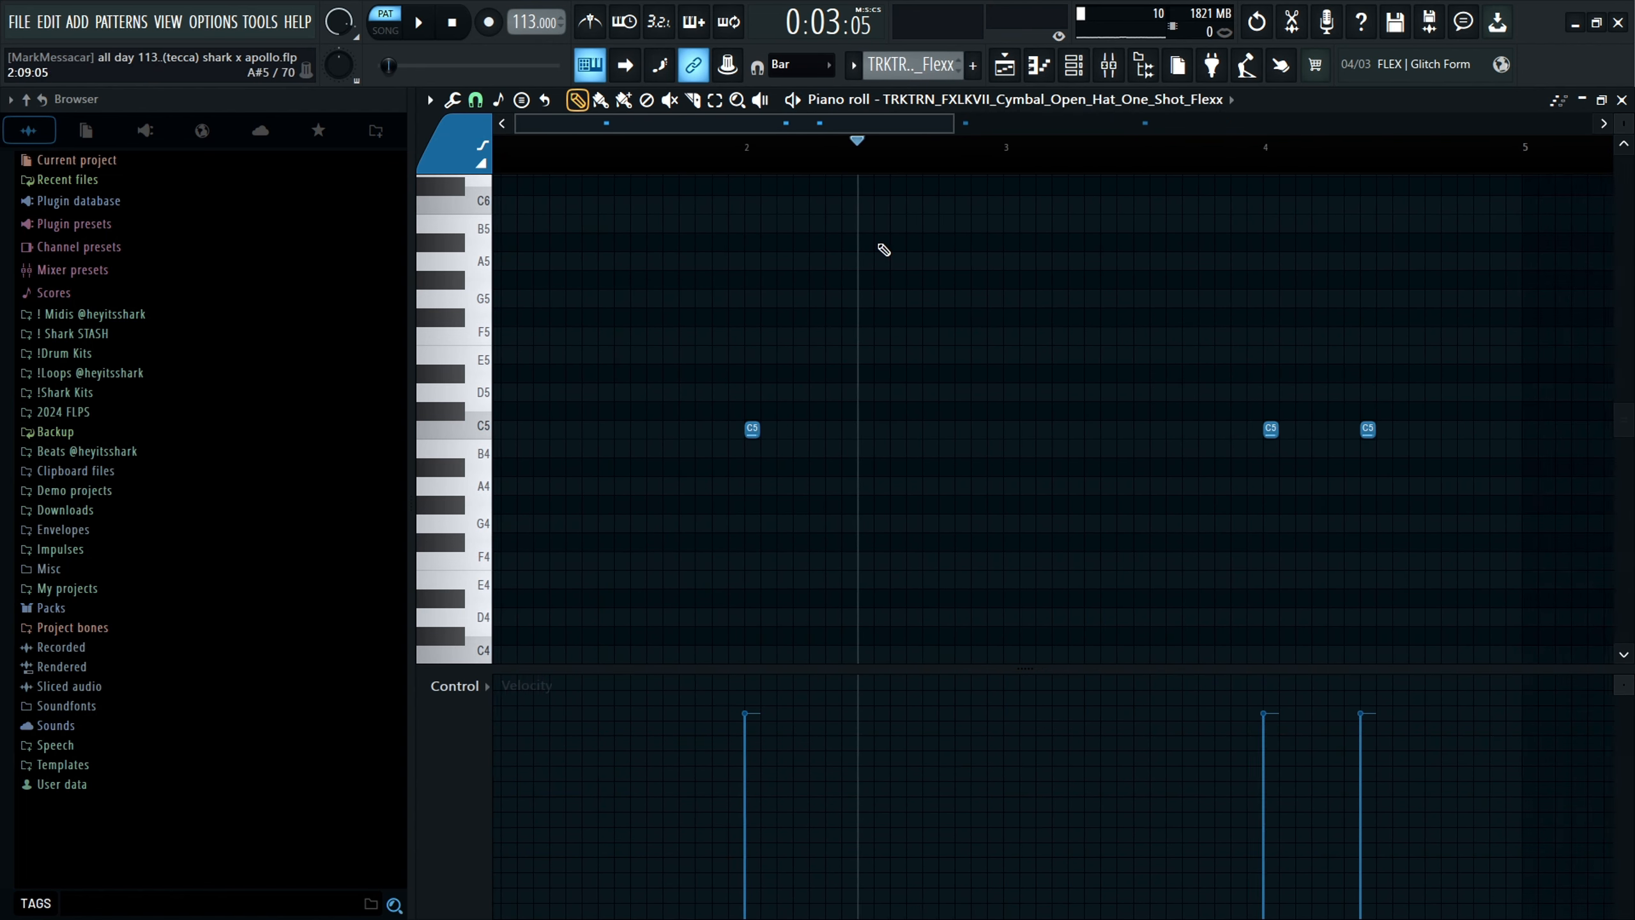
{"action": "scroll", "coordinate": [713, 450], "scroll_direction": "up", "scroll_amount": 2}
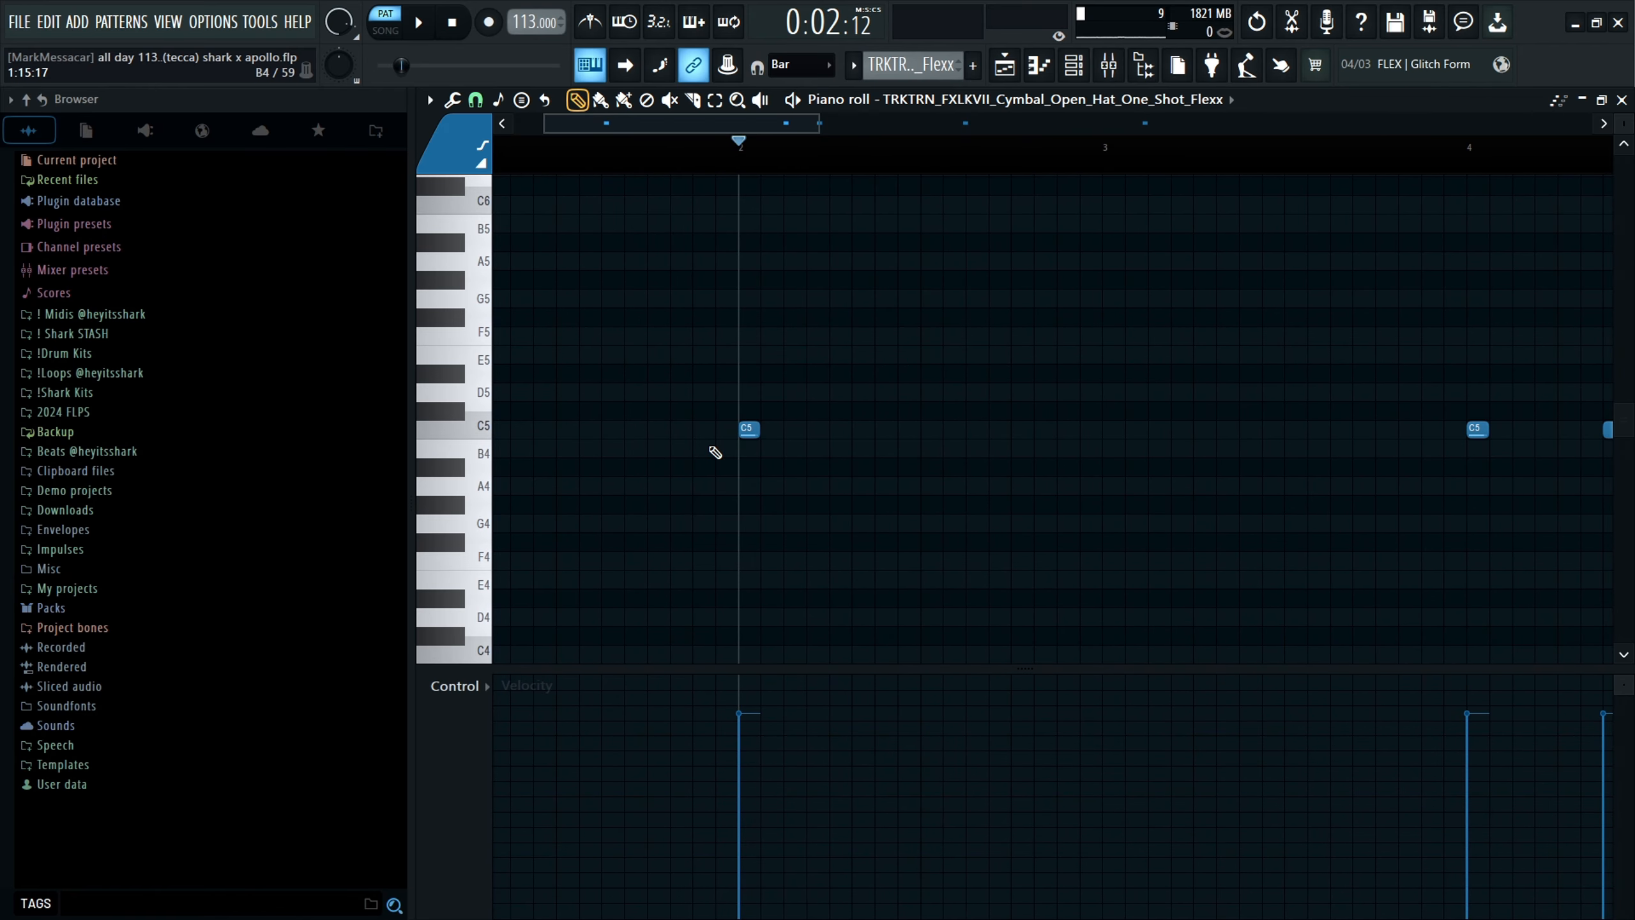
{"action": "key", "text": "space"}
{"action": "key", "text": "space"}
{"action": "scroll", "coordinate": [715, 453], "scroll_direction": "down", "scroll_amount": 2}
{"action": "scroll", "coordinate": [1273, 383], "scroll_direction": "up", "scroll_amount": 1}
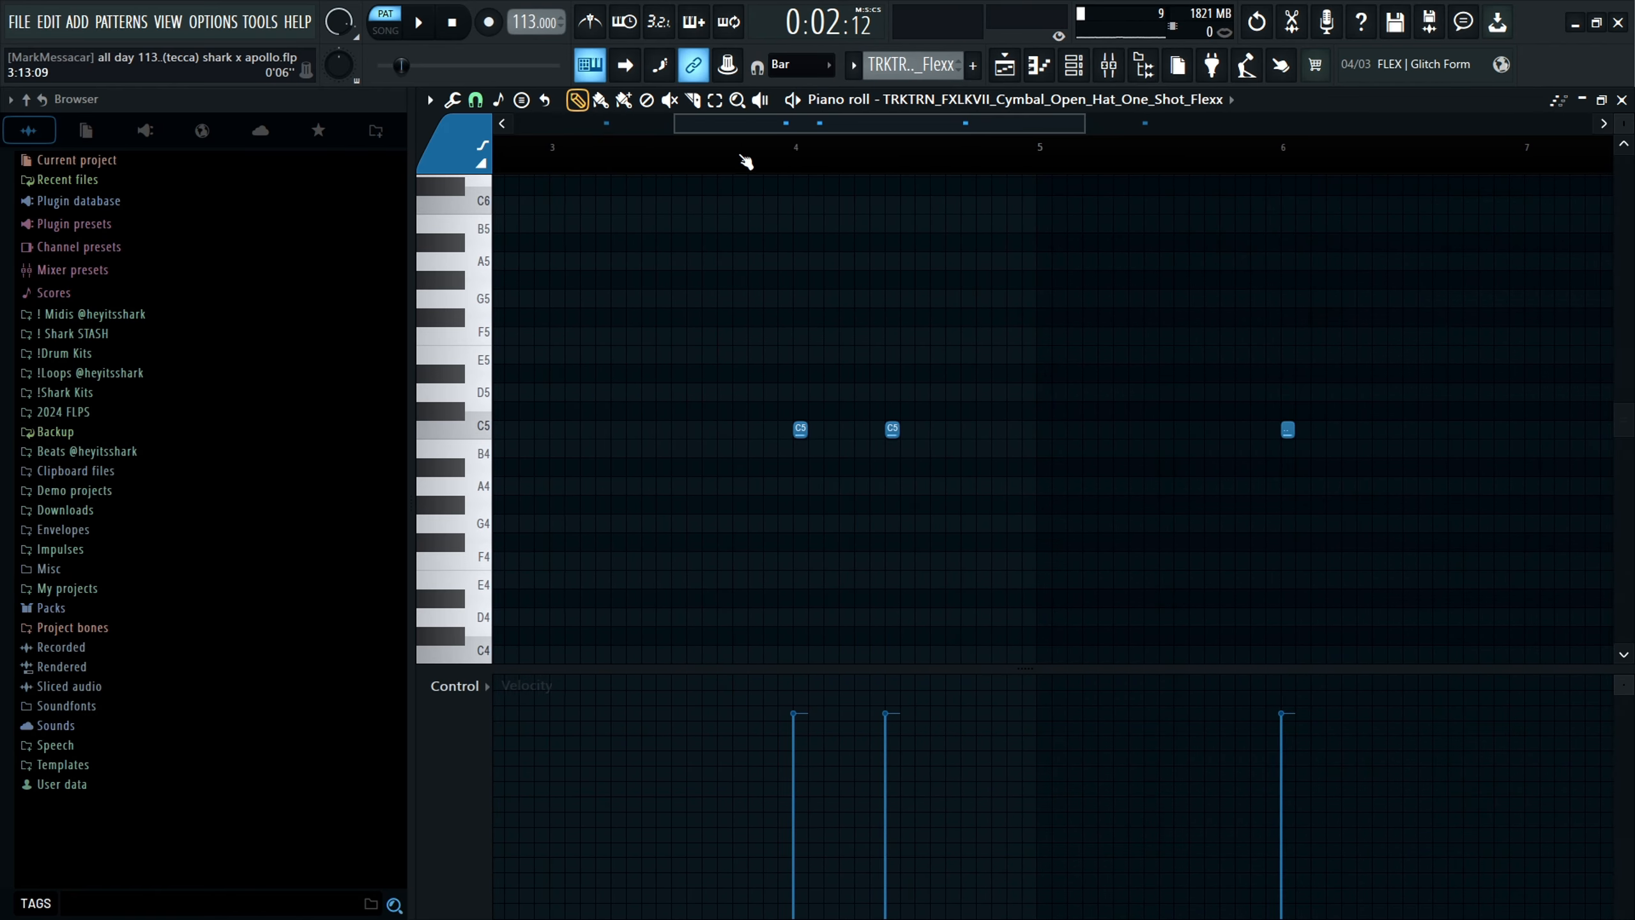
{"action": "key", "text": "space"}
{"action": "key", "text": "space"}
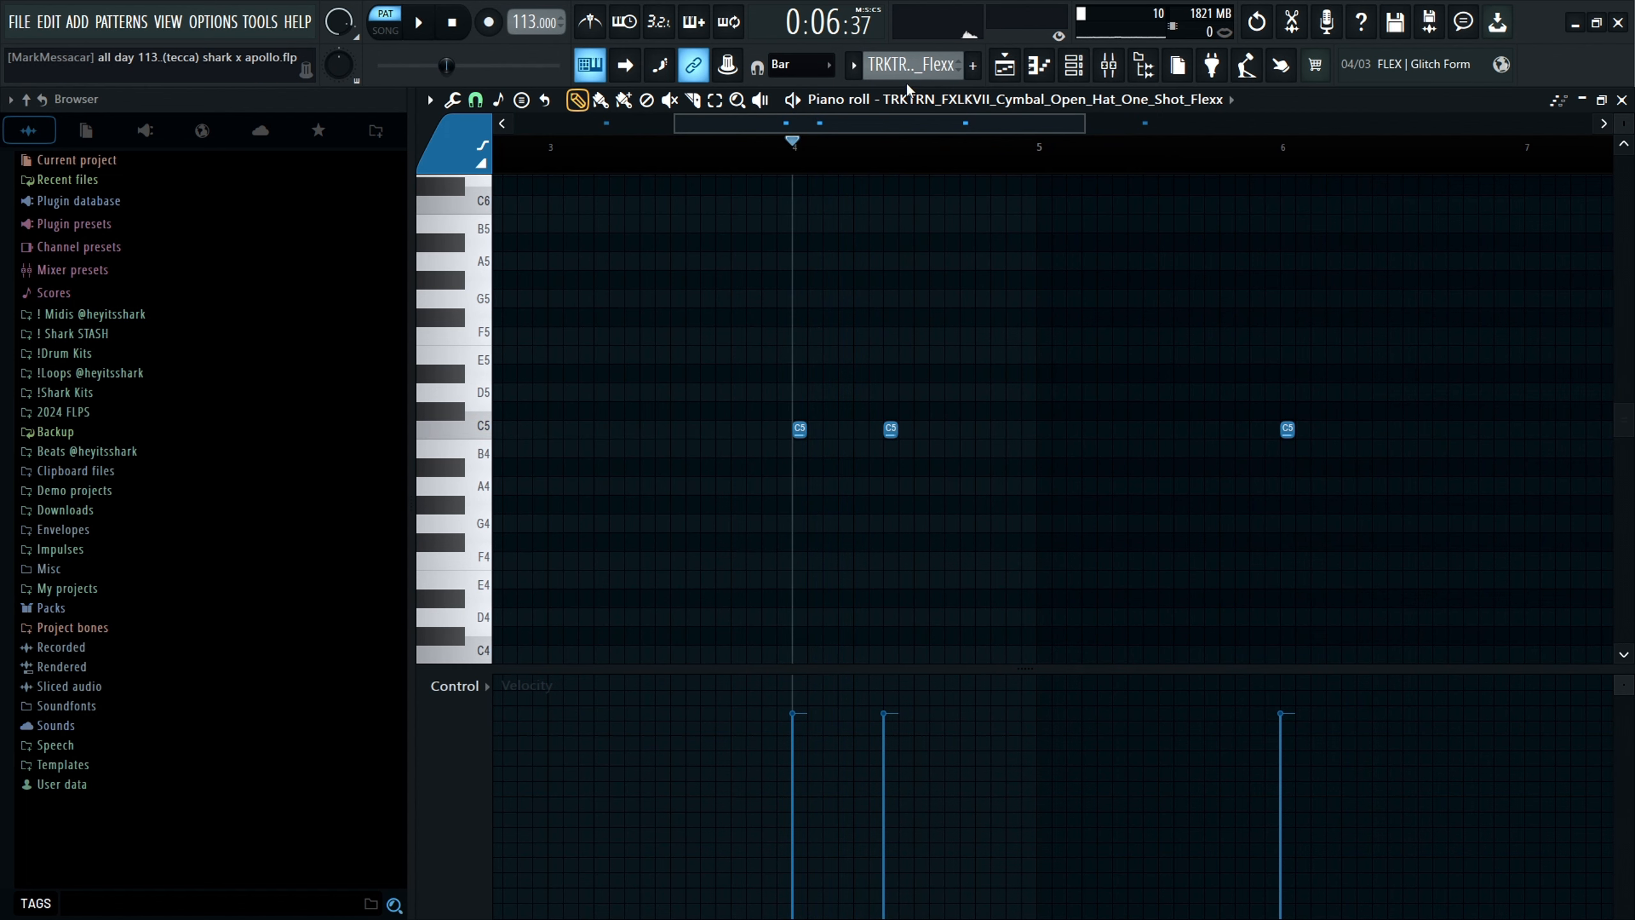
Switch to the shaker (5) pattern, inspect its C5 notes and play them from the beginning.
{"action": "scroll", "coordinate": [909, 71], "scroll_direction": "down", "scroll_amount": 1}
{"action": "scroll", "coordinate": [1044, 478], "scroll_direction": "down", "scroll_amount": 3}
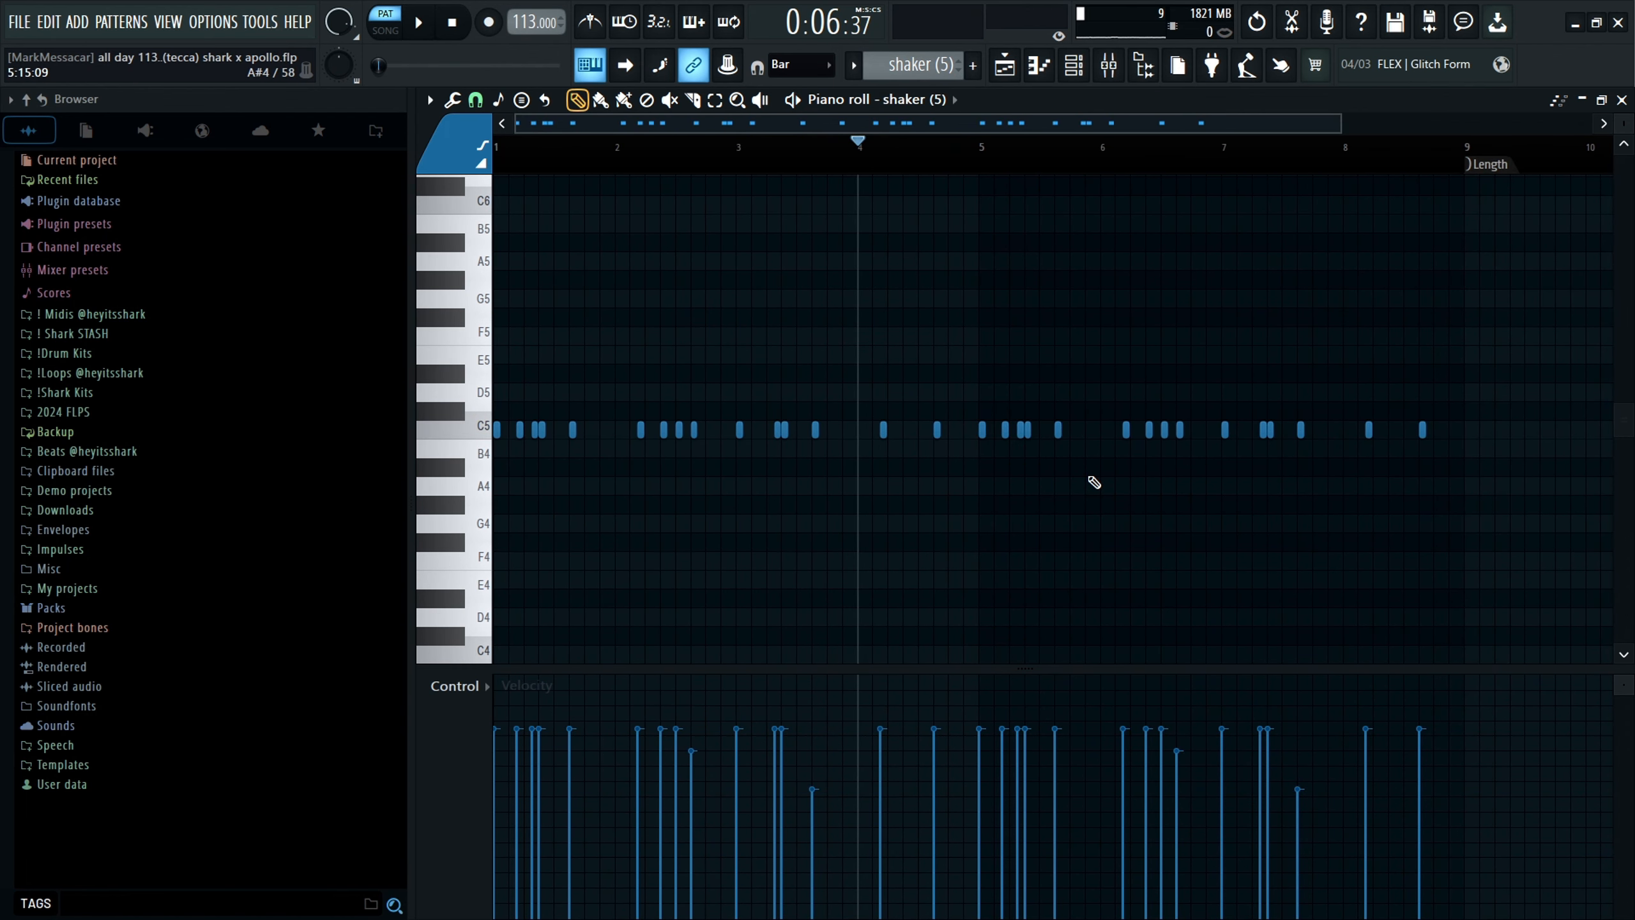
{"action": "scroll", "coordinate": [1095, 482], "scroll_direction": "down", "scroll_amount": 1}
{"action": "left_click_drag", "start_coordinate": [644, 153], "coordinate": [8, 162]}
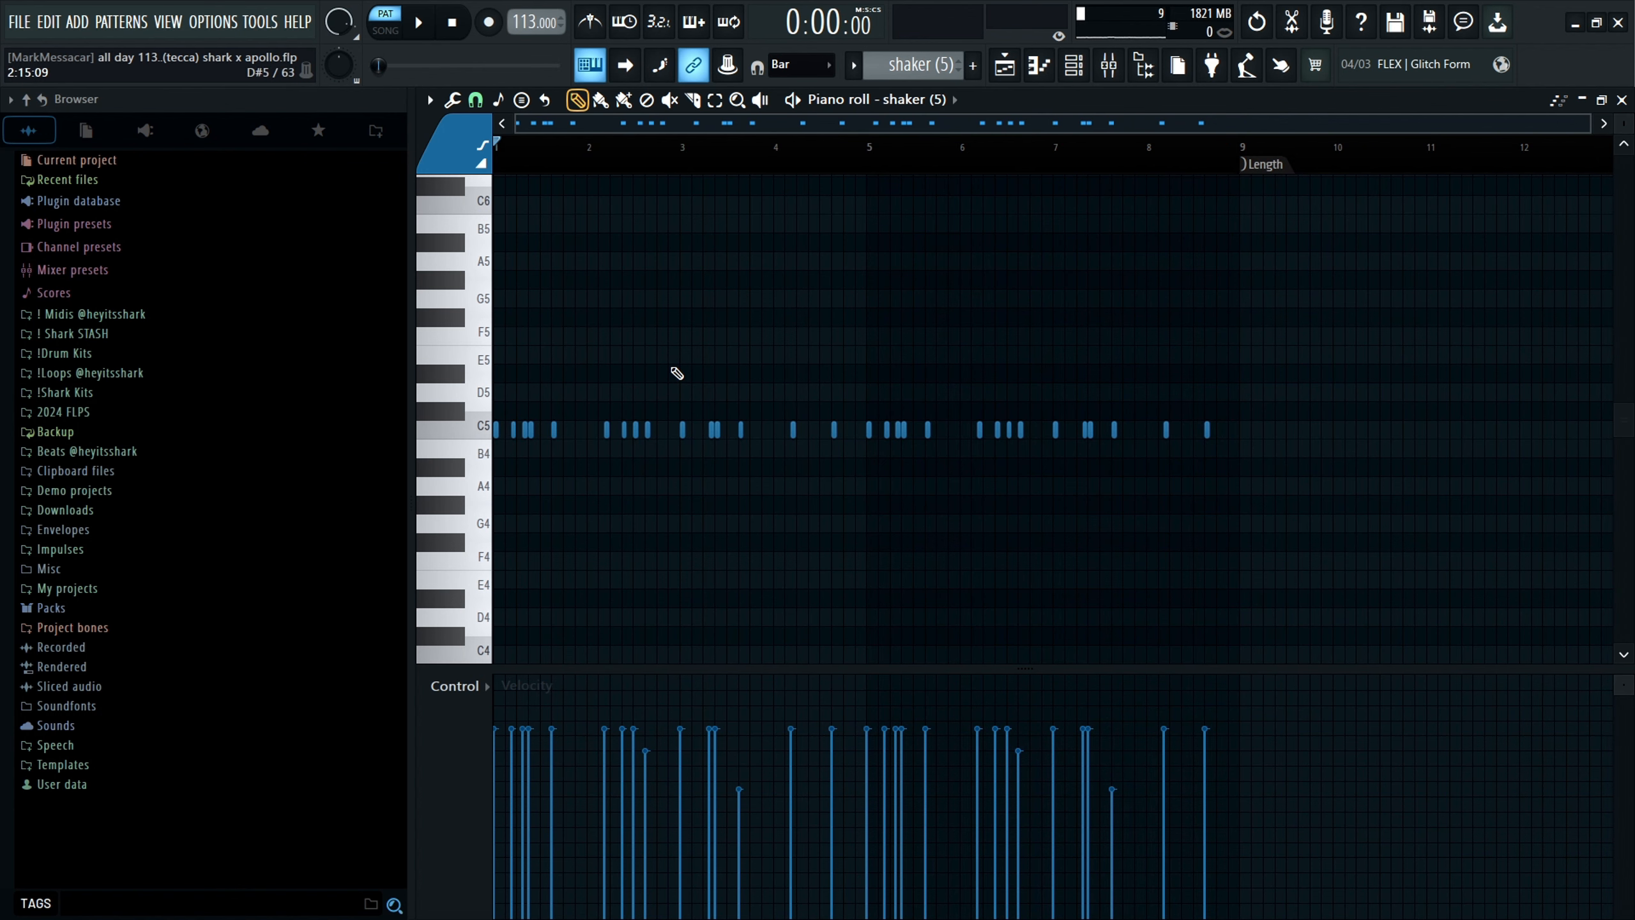
{"action": "scroll", "coordinate": [676, 374], "scroll_direction": "up", "scroll_amount": 5}
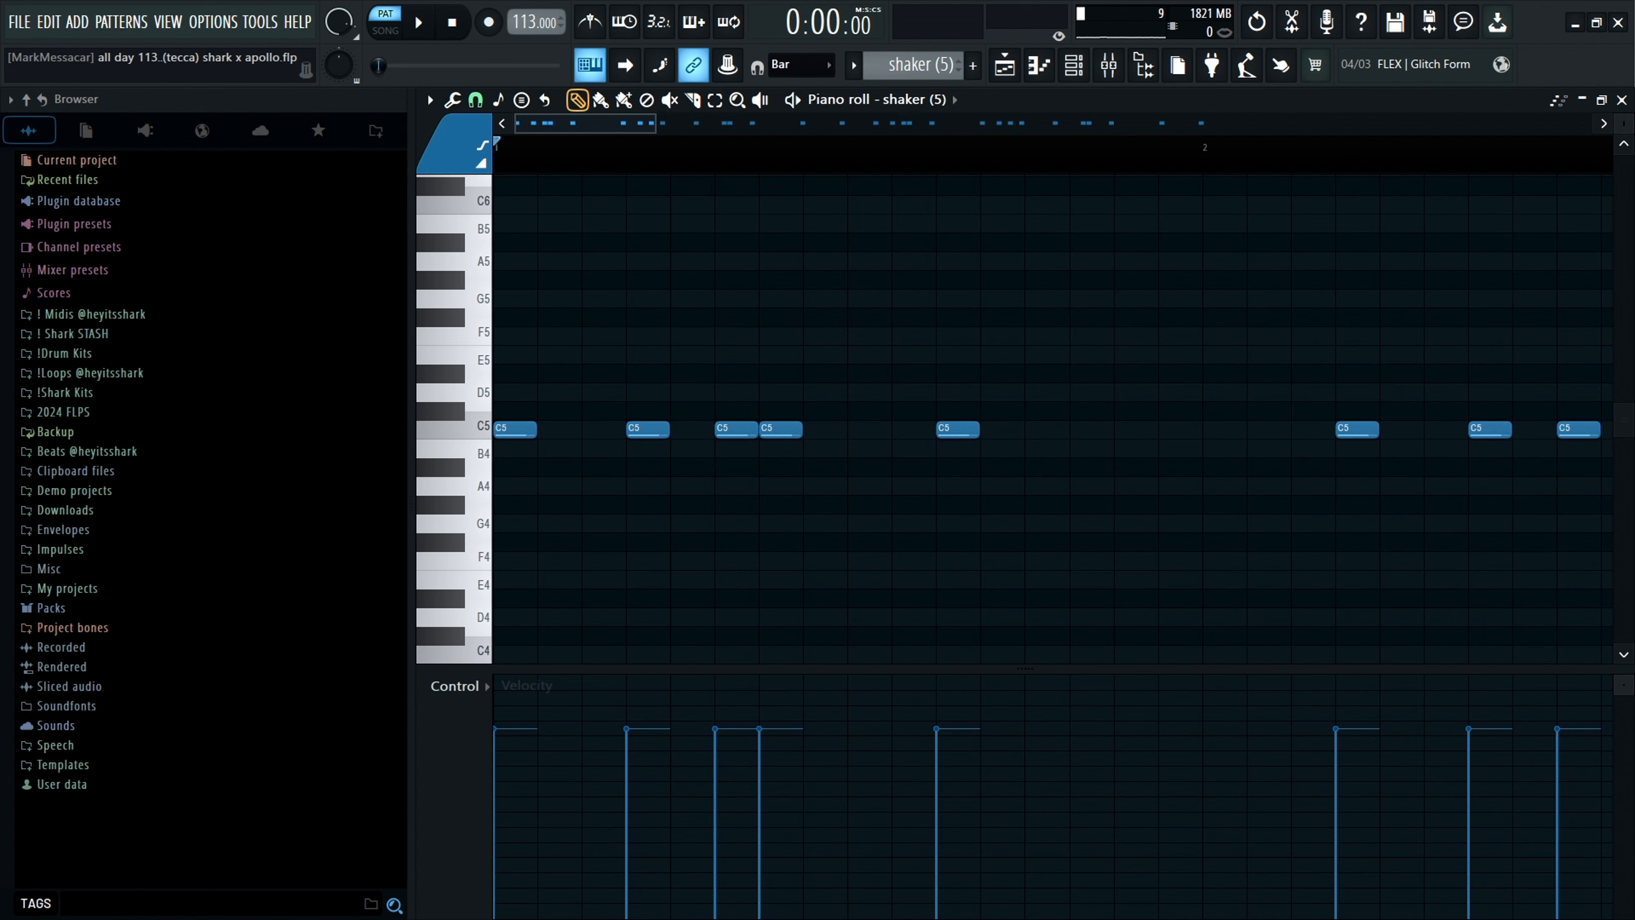
{"action": "scroll", "coordinate": [737, 328], "scroll_direction": "down", "scroll_amount": 3}
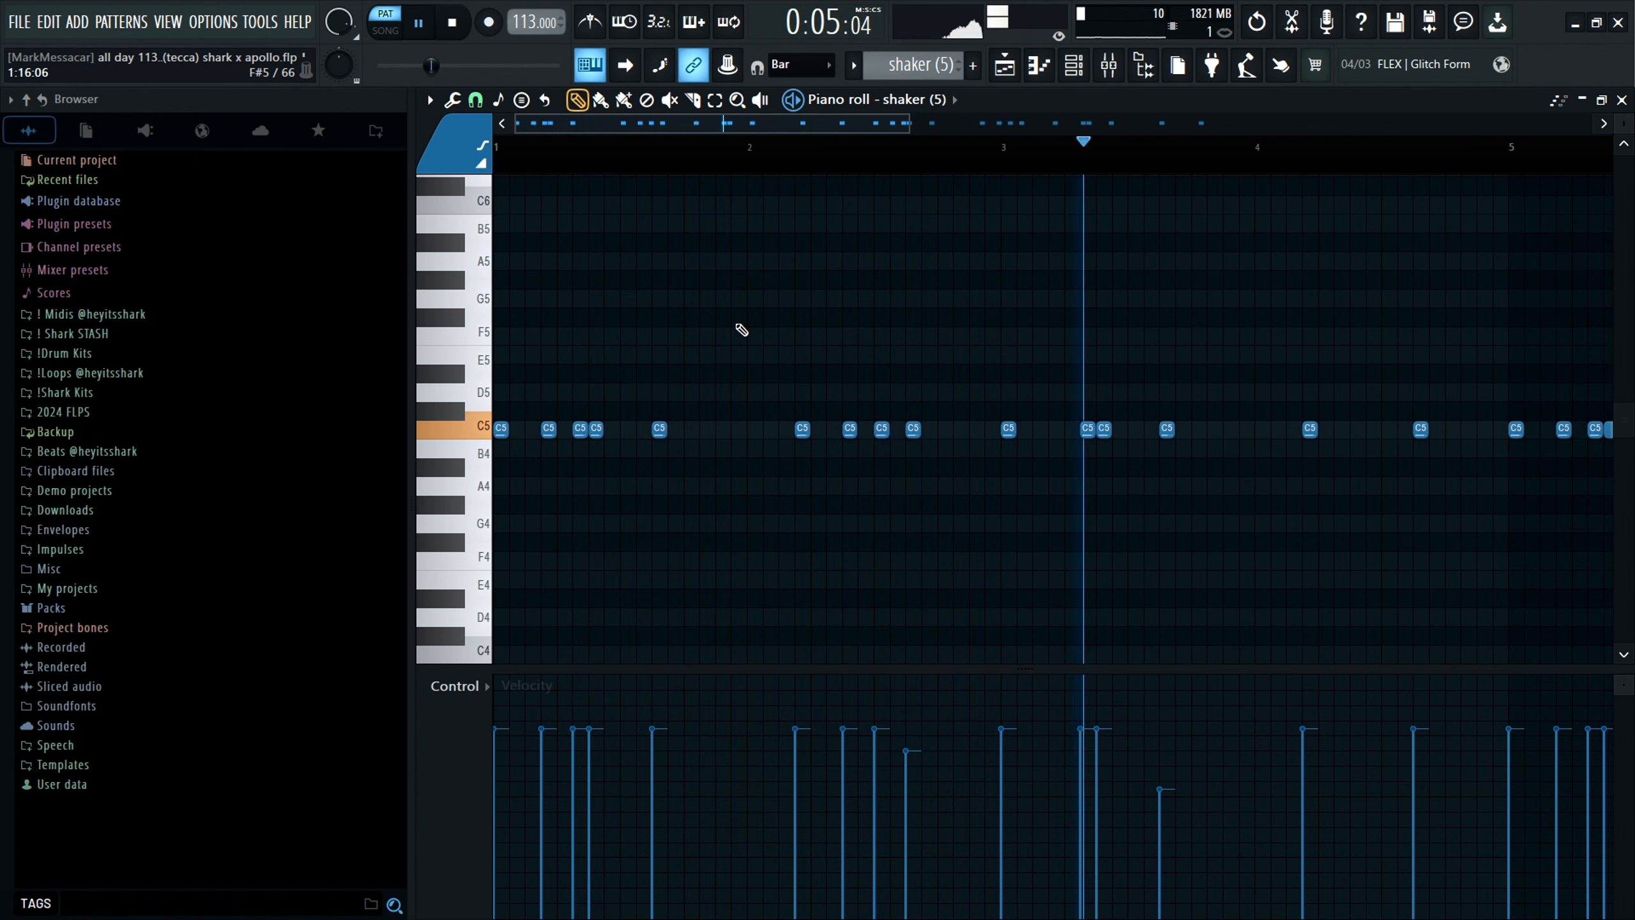
{"action": "scroll", "coordinate": [768, 332], "scroll_direction": "down", "scroll_amount": 1}
{"action": "scroll", "coordinate": [768, 332], "scroll_direction": "down", "scroll_amount": 1}
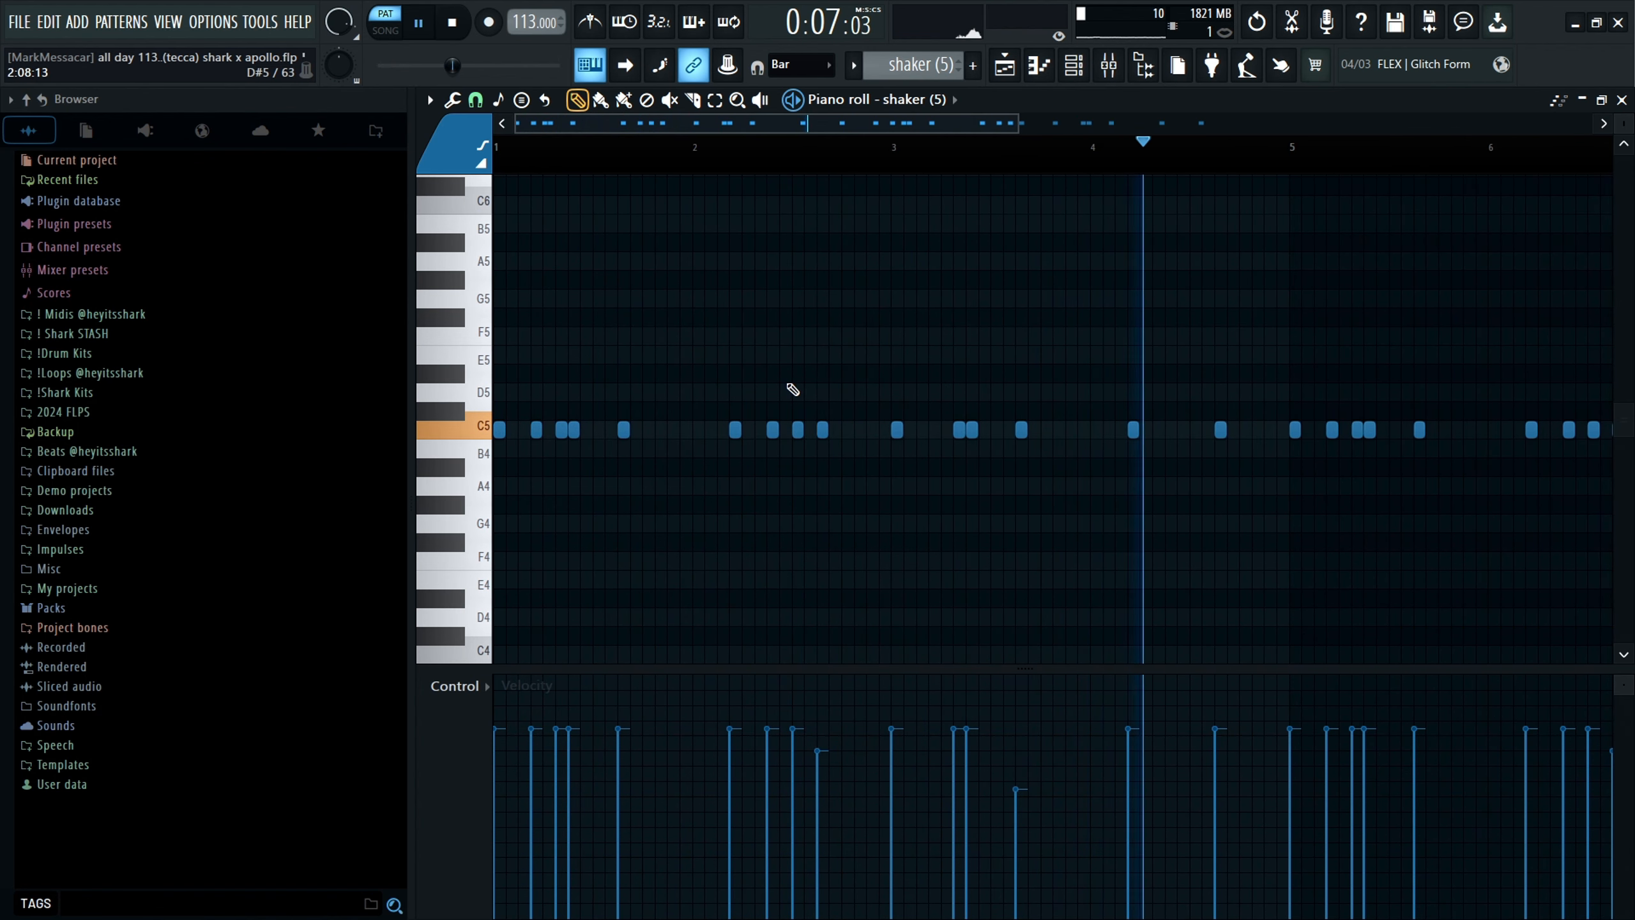
{"action": "key", "text": "space"}
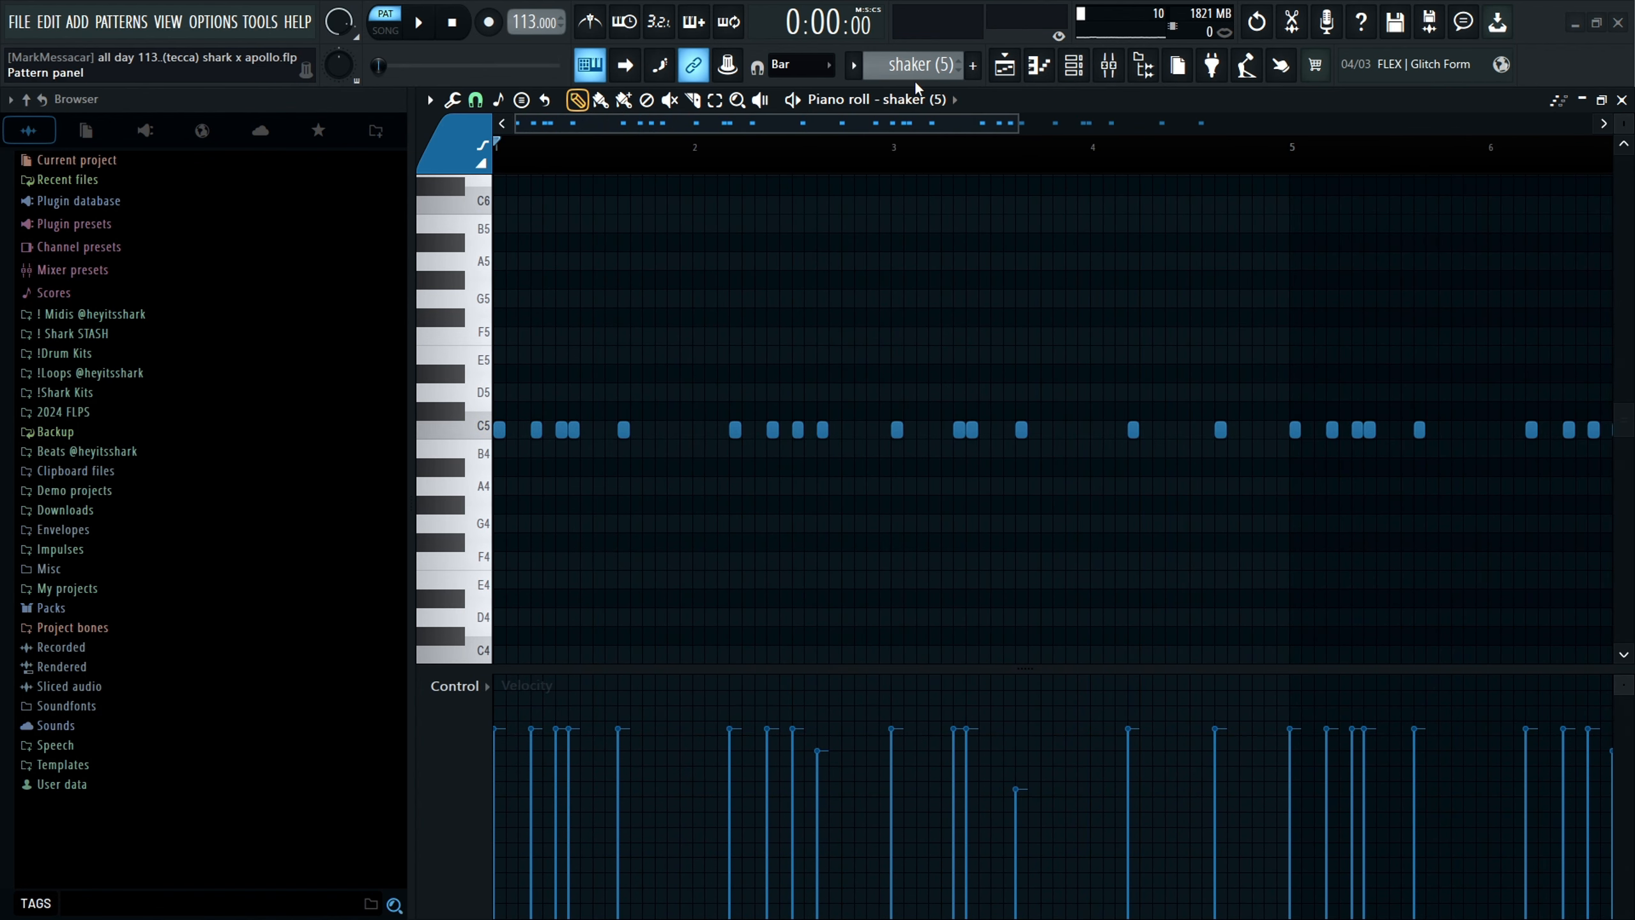
Switch to the shaker - christmas pattern and play its hits near the ends of bars 2 and 4.
{"action": "scroll", "coordinate": [914, 66], "scroll_direction": "down", "scroll_amount": 1}
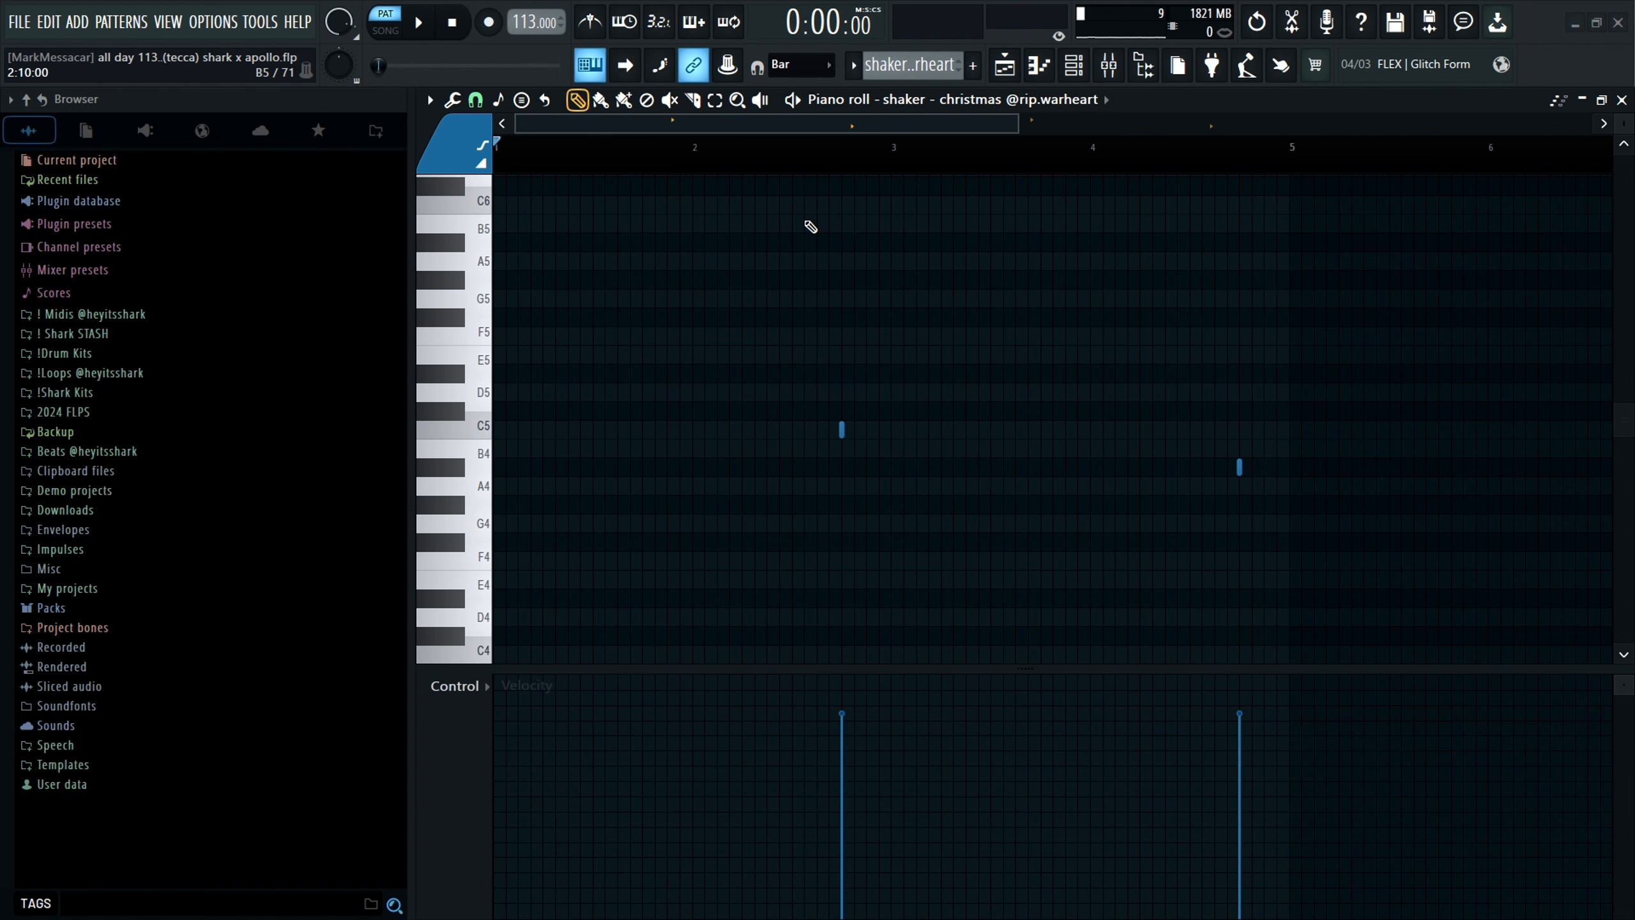
{"action": "scroll", "coordinate": [854, 394], "scroll_direction": "up", "scroll_amount": 2}
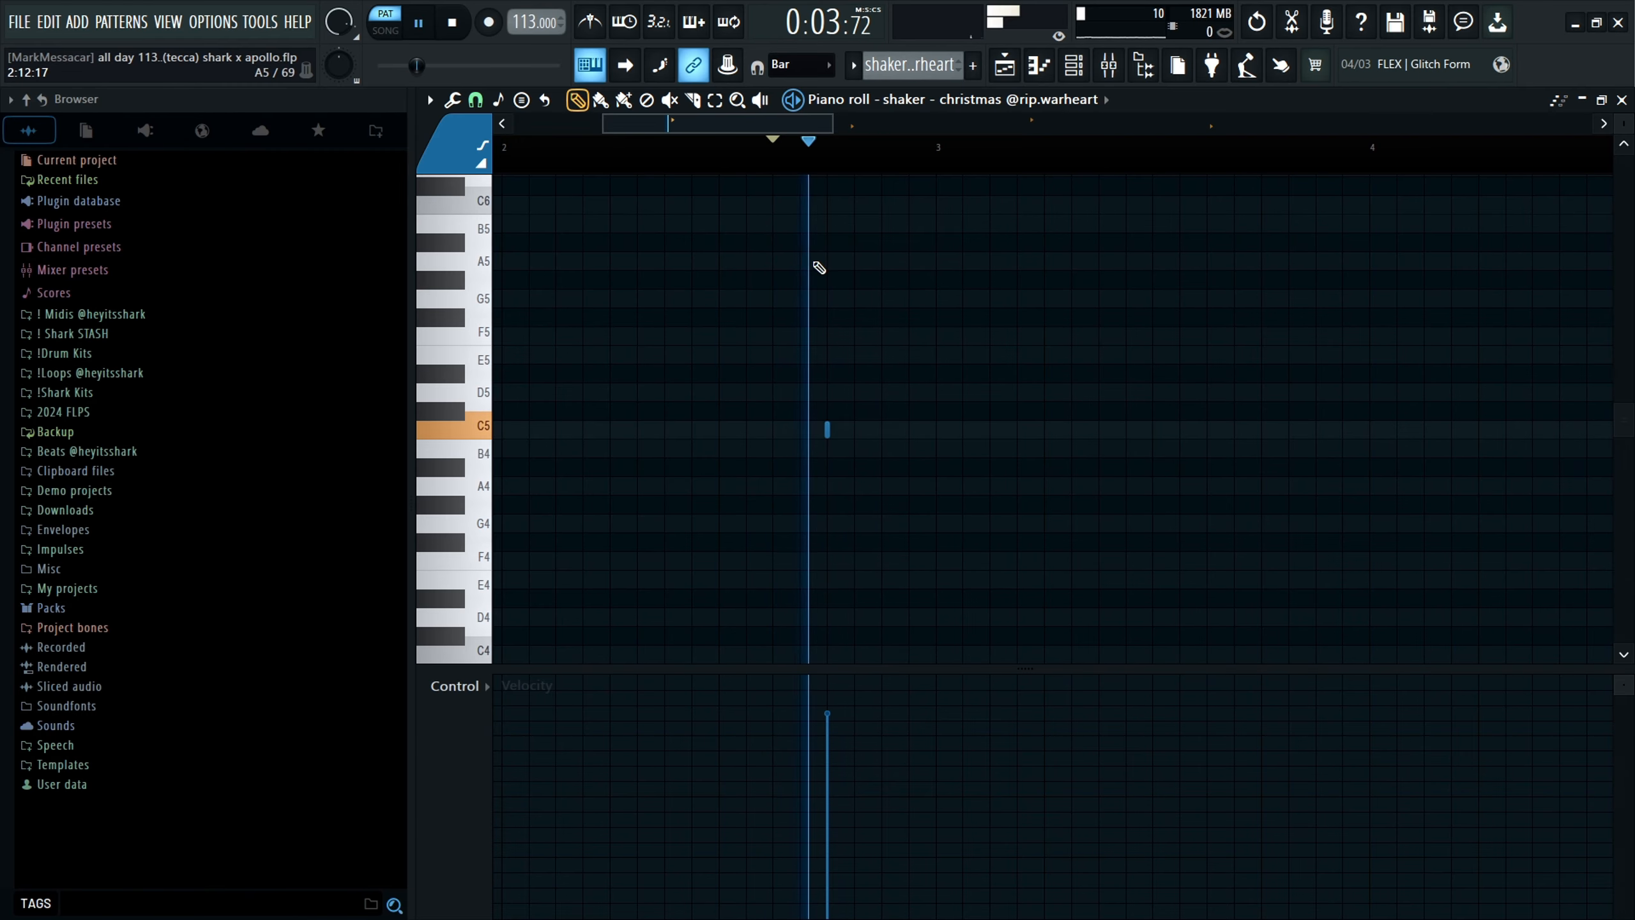
{"action": "scroll", "coordinate": [817, 263], "scroll_direction": "down", "scroll_amount": 2}
{"action": "scroll", "coordinate": [965, 322], "scroll_direction": "up", "scroll_amount": 2}
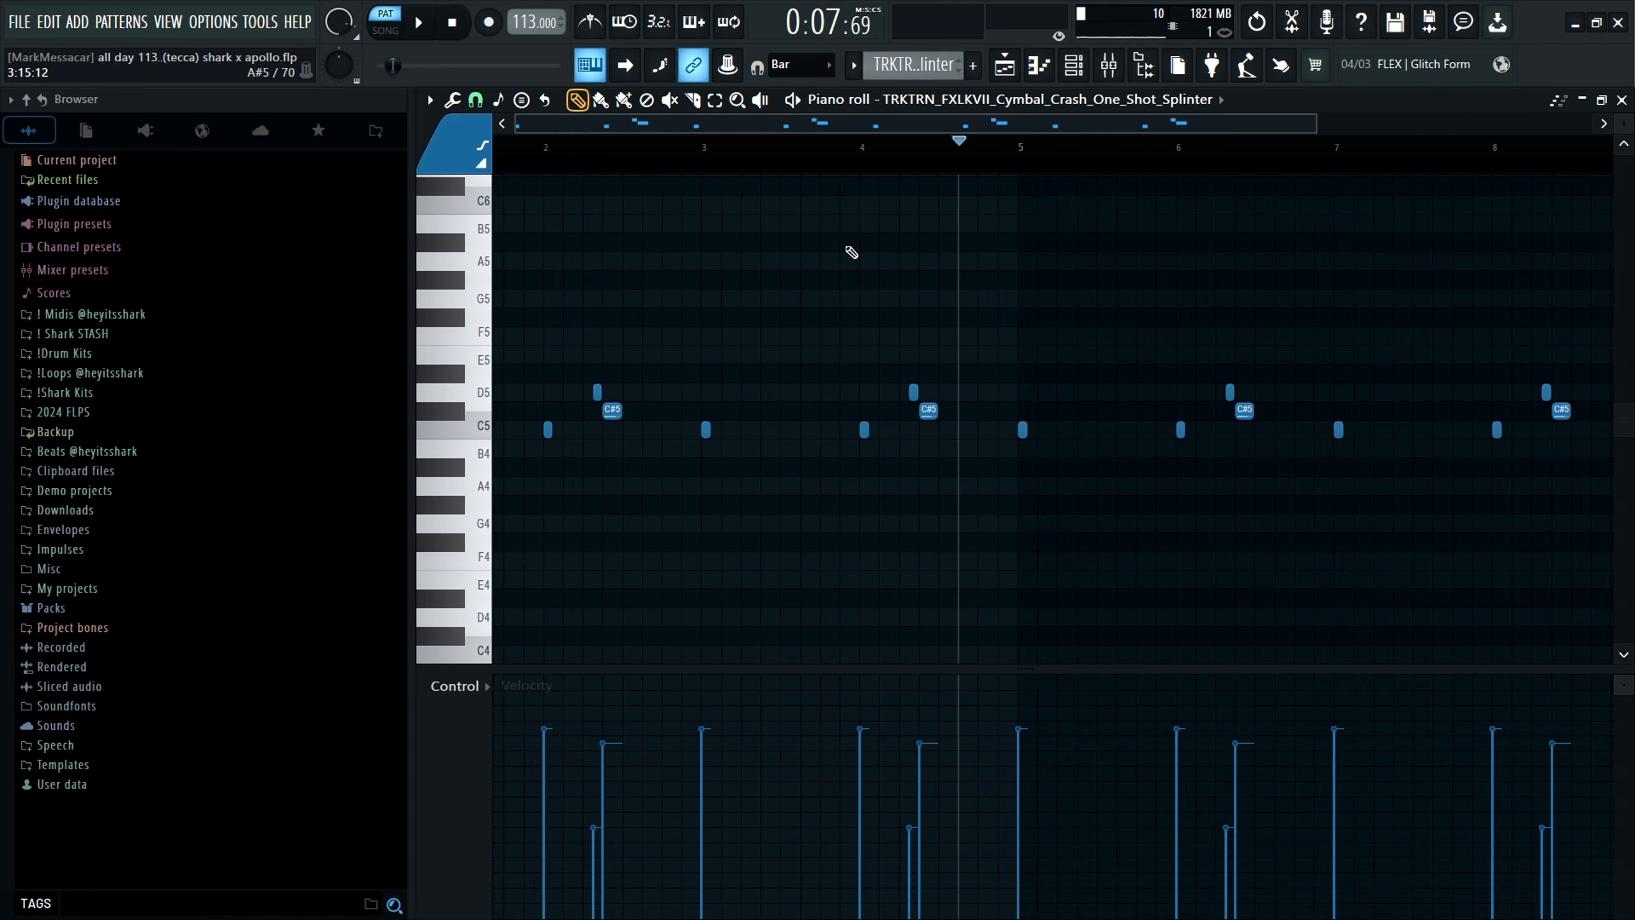
Play the TRKTRN_FXLKVII_Cymbal_Crash_One_Shot_Splinter pattern from the beginning, then stop playback.
{"action": "scroll", "coordinate": [852, 251], "scroll_direction": "down", "scroll_amount": 2}
{"action": "left_click_drag", "start_coordinate": [681, 144], "coordinate": [494, 166]}
{"action": "key", "text": "space"}
{"action": "scroll", "coordinate": [515, 431], "scroll_direction": "up", "scroll_amount": 2}
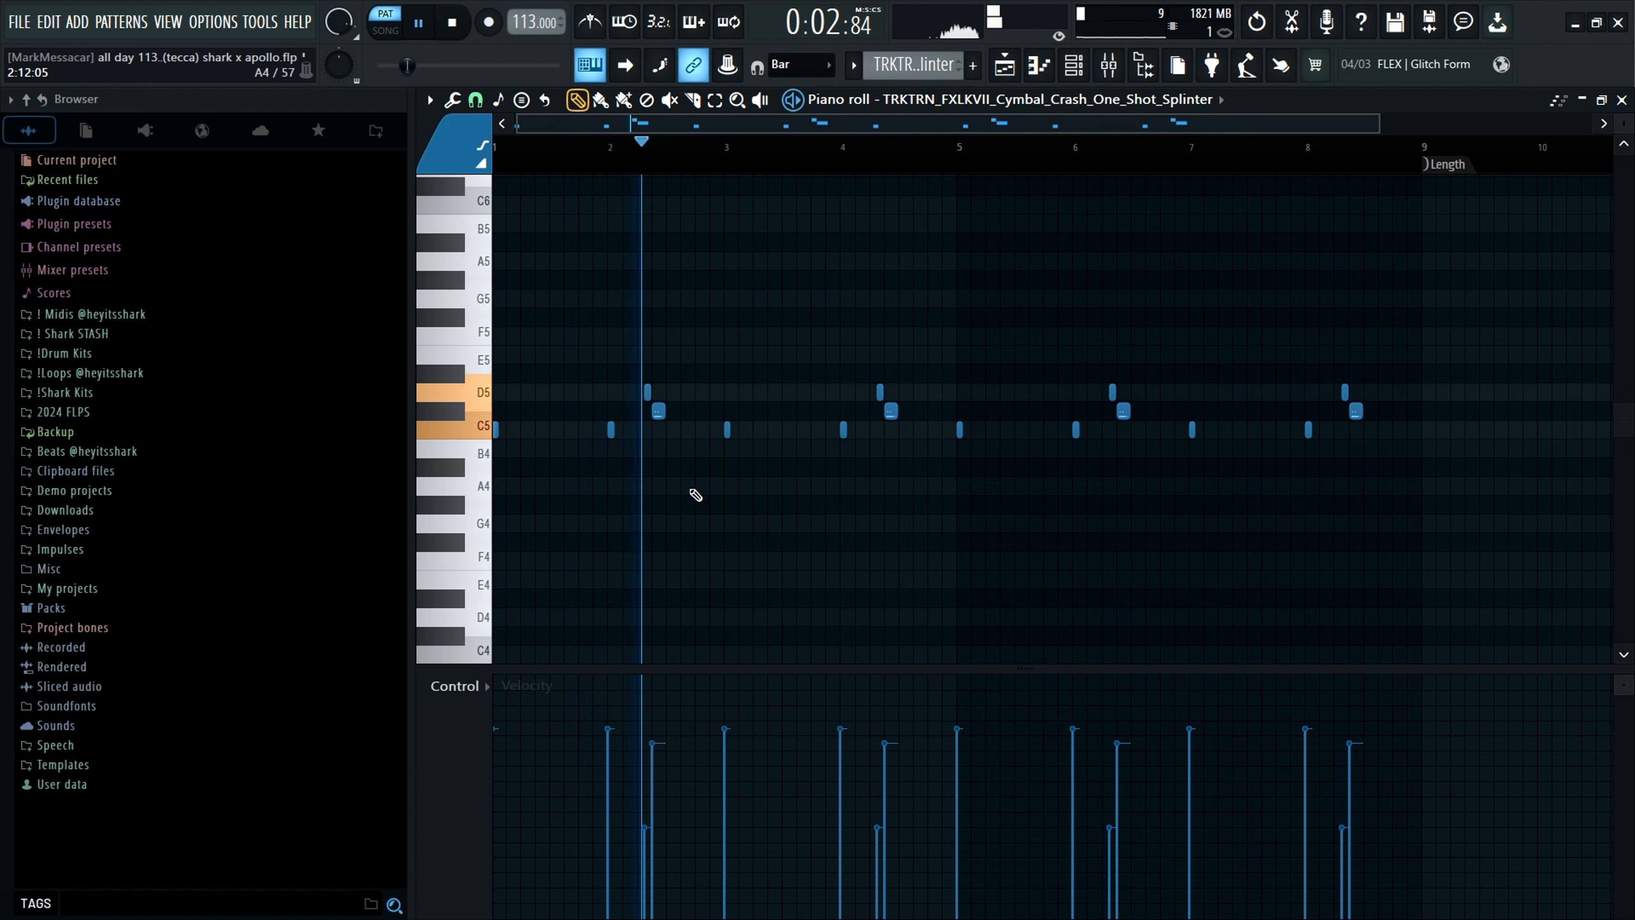
{"action": "left_click", "coordinate": [454, 25]}
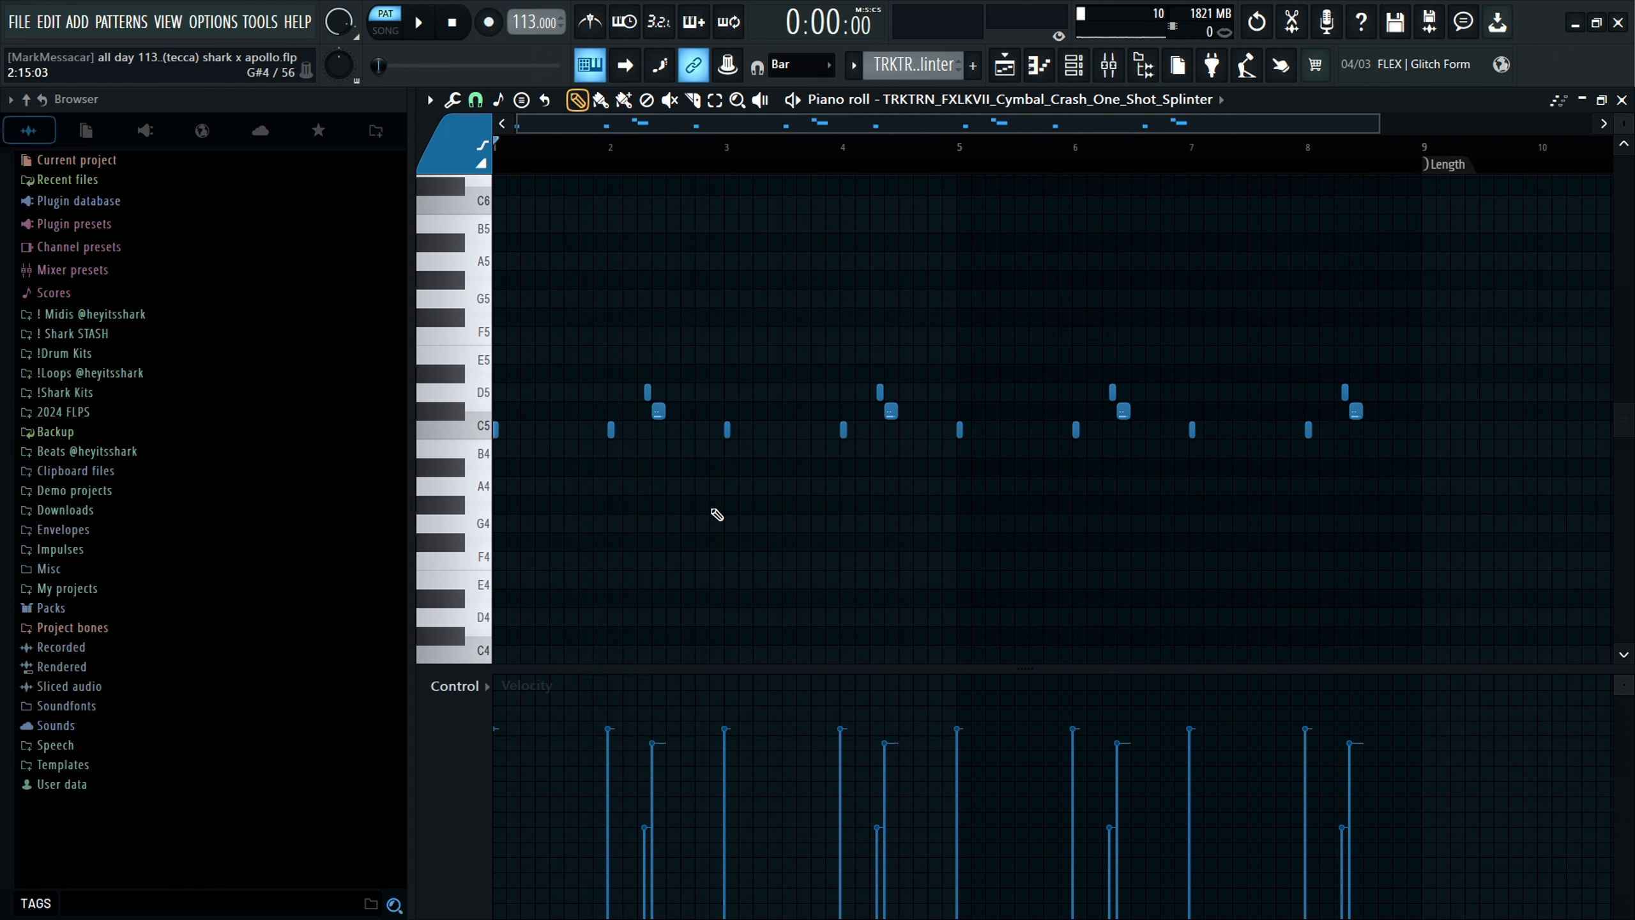
Switch to the TRKTRN_FXLKVII_Percussion_One_Shot_Shaker_Ofive pattern and play its long C5 notes before bars 2 and 4.
{"action": "scroll", "coordinate": [919, 66], "scroll_direction": "down", "scroll_amount": 1}
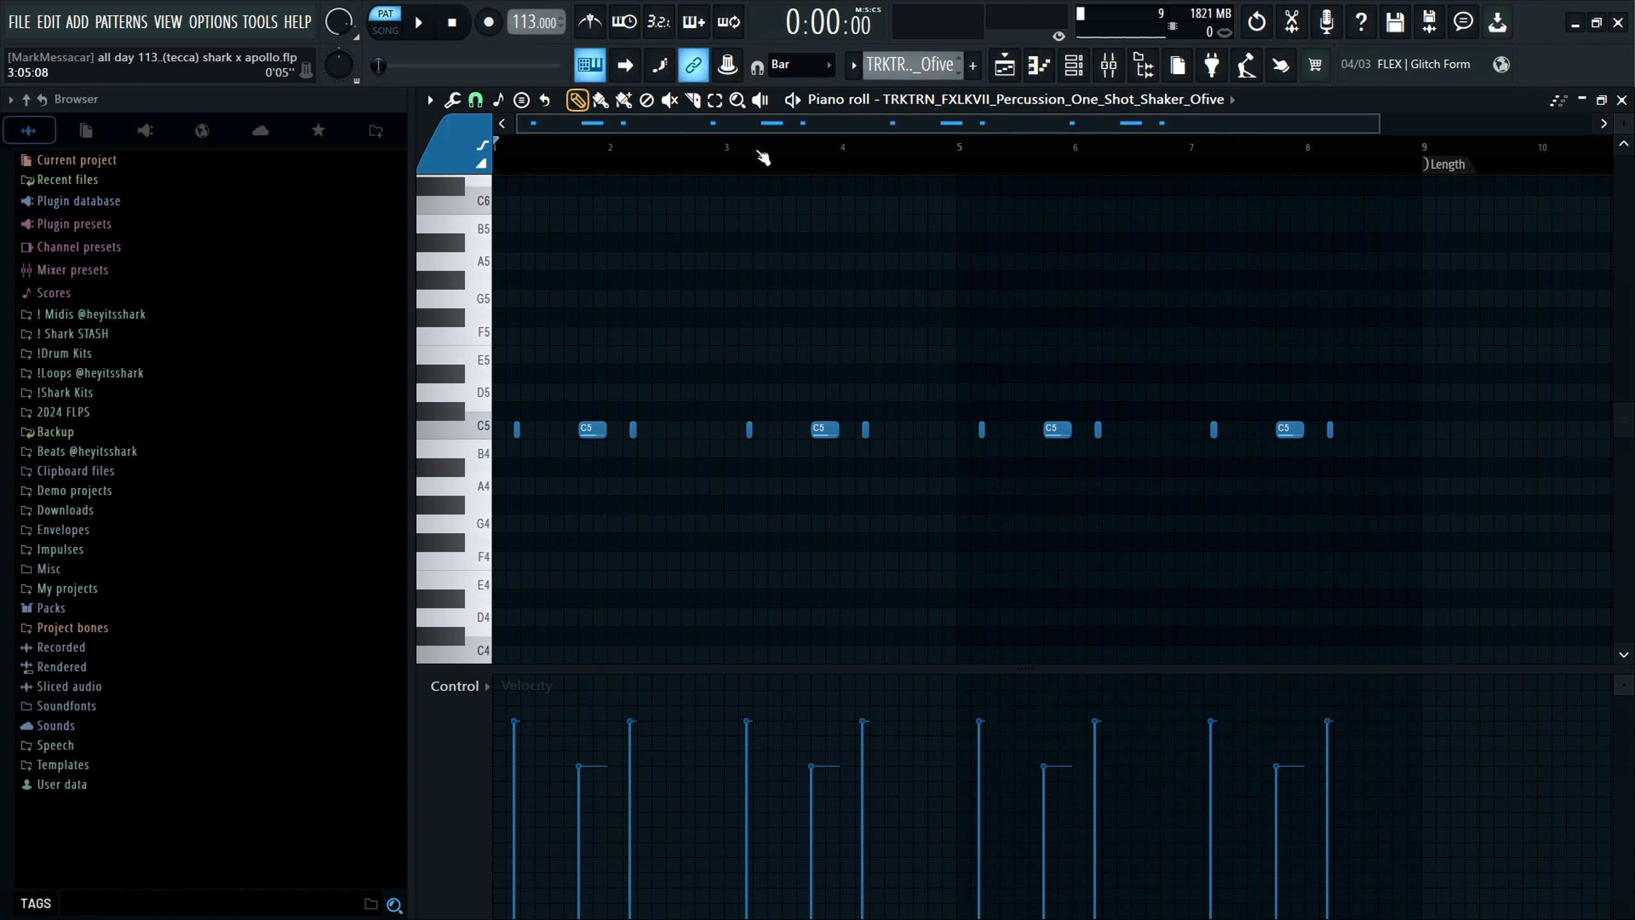
{"action": "key", "text": "space"}
{"action": "scroll", "coordinate": [460, 453], "scroll_direction": "up", "scroll_amount": 5}
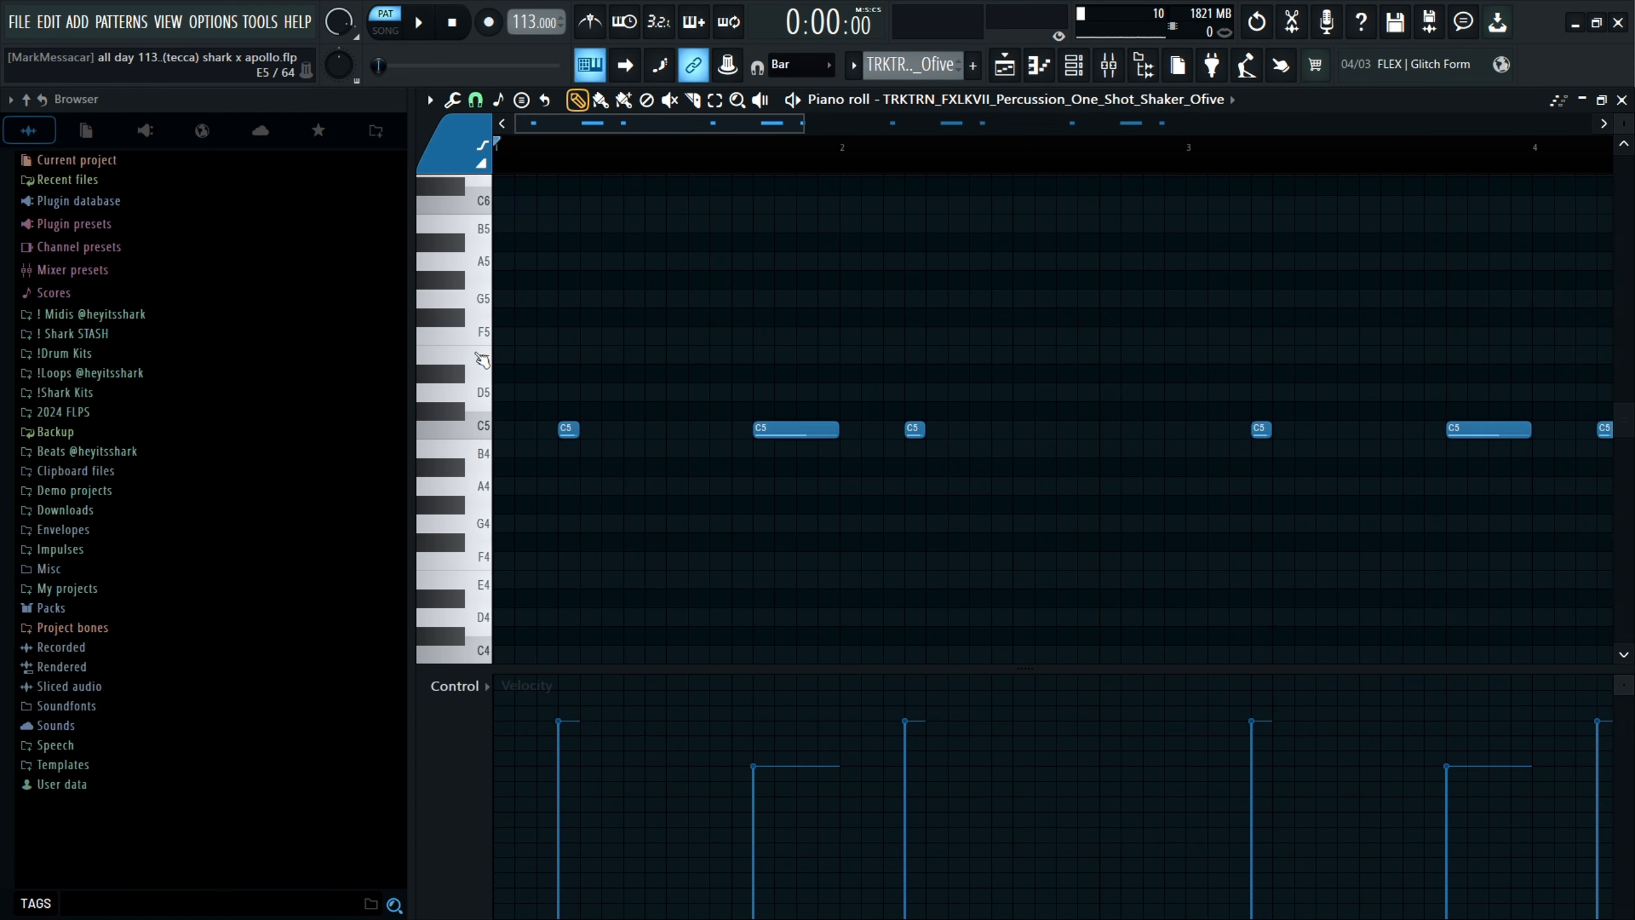
{"action": "scroll", "coordinate": [756, 153], "scroll_direction": "down", "scroll_amount": 3}
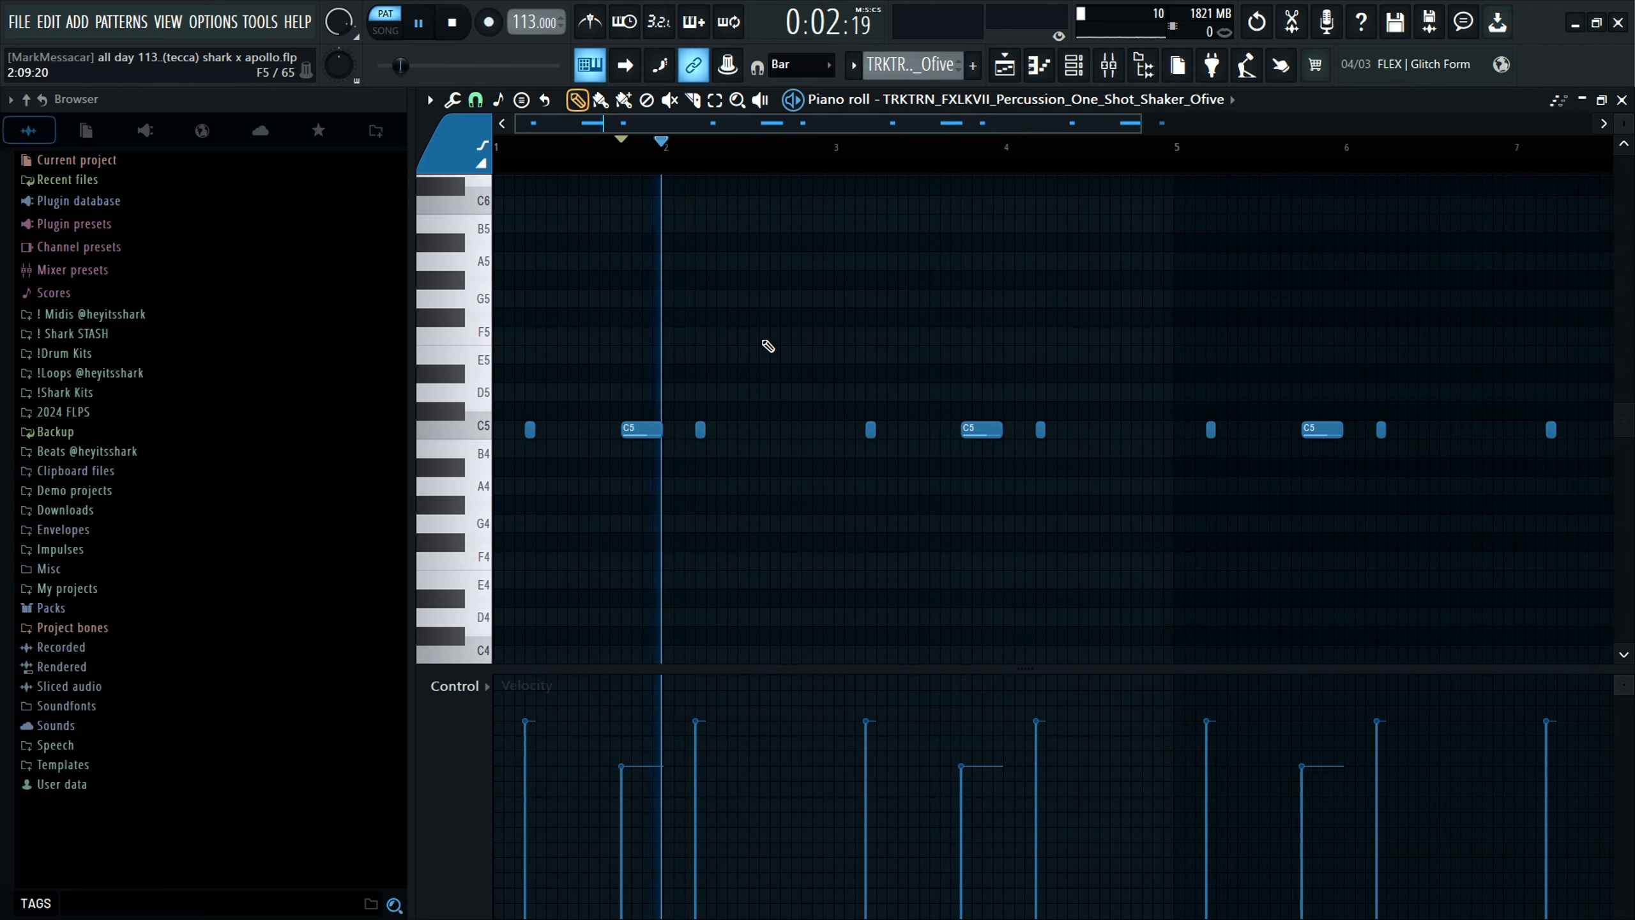
{"action": "left_click", "coordinate": [844, 157]}
{"action": "left_click", "coordinate": [933, 156]}
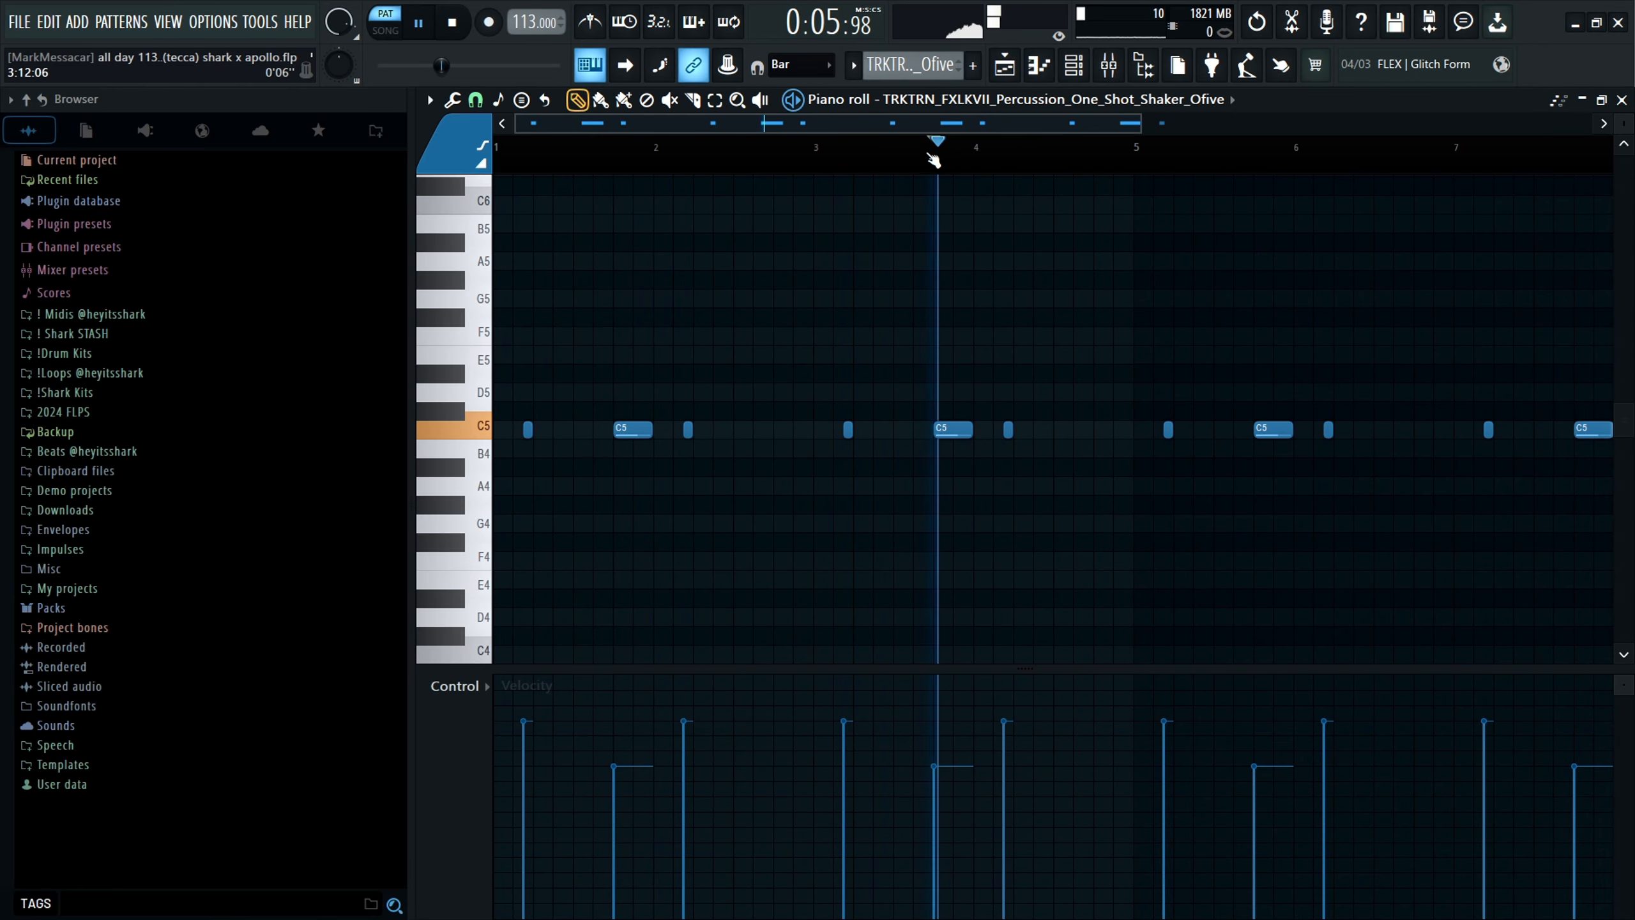
{"action": "key", "text": "space"}
Return to the playlist arrangement, look over the lower drum tracks and solo Track 17's Stomp - Dust clips.
{"action": "scroll", "coordinate": [936, 66], "scroll_direction": "down", "scroll_amount": 1}
{"action": "left_click", "coordinate": [1004, 66]}
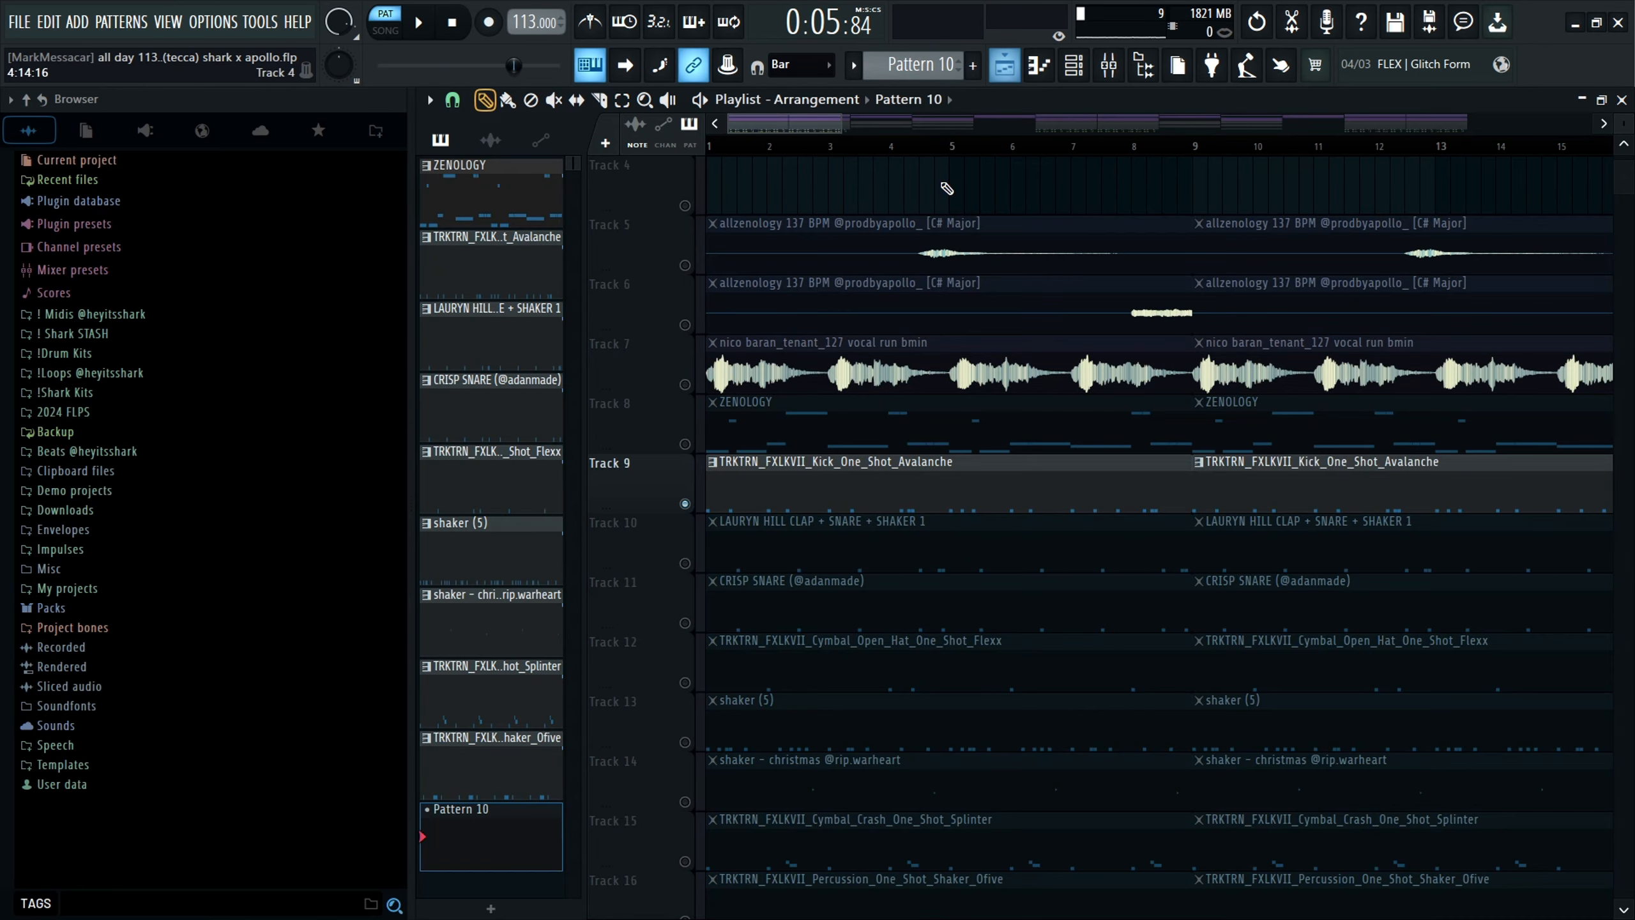
{"action": "scroll", "coordinate": [946, 186], "scroll_direction": "down", "scroll_amount": 3}
{"action": "scroll", "coordinate": [832, 418], "scroll_direction": "down", "scroll_amount": 6}
{"action": "scroll", "coordinate": [738, 588], "scroll_direction": "up", "scroll_amount": 2}
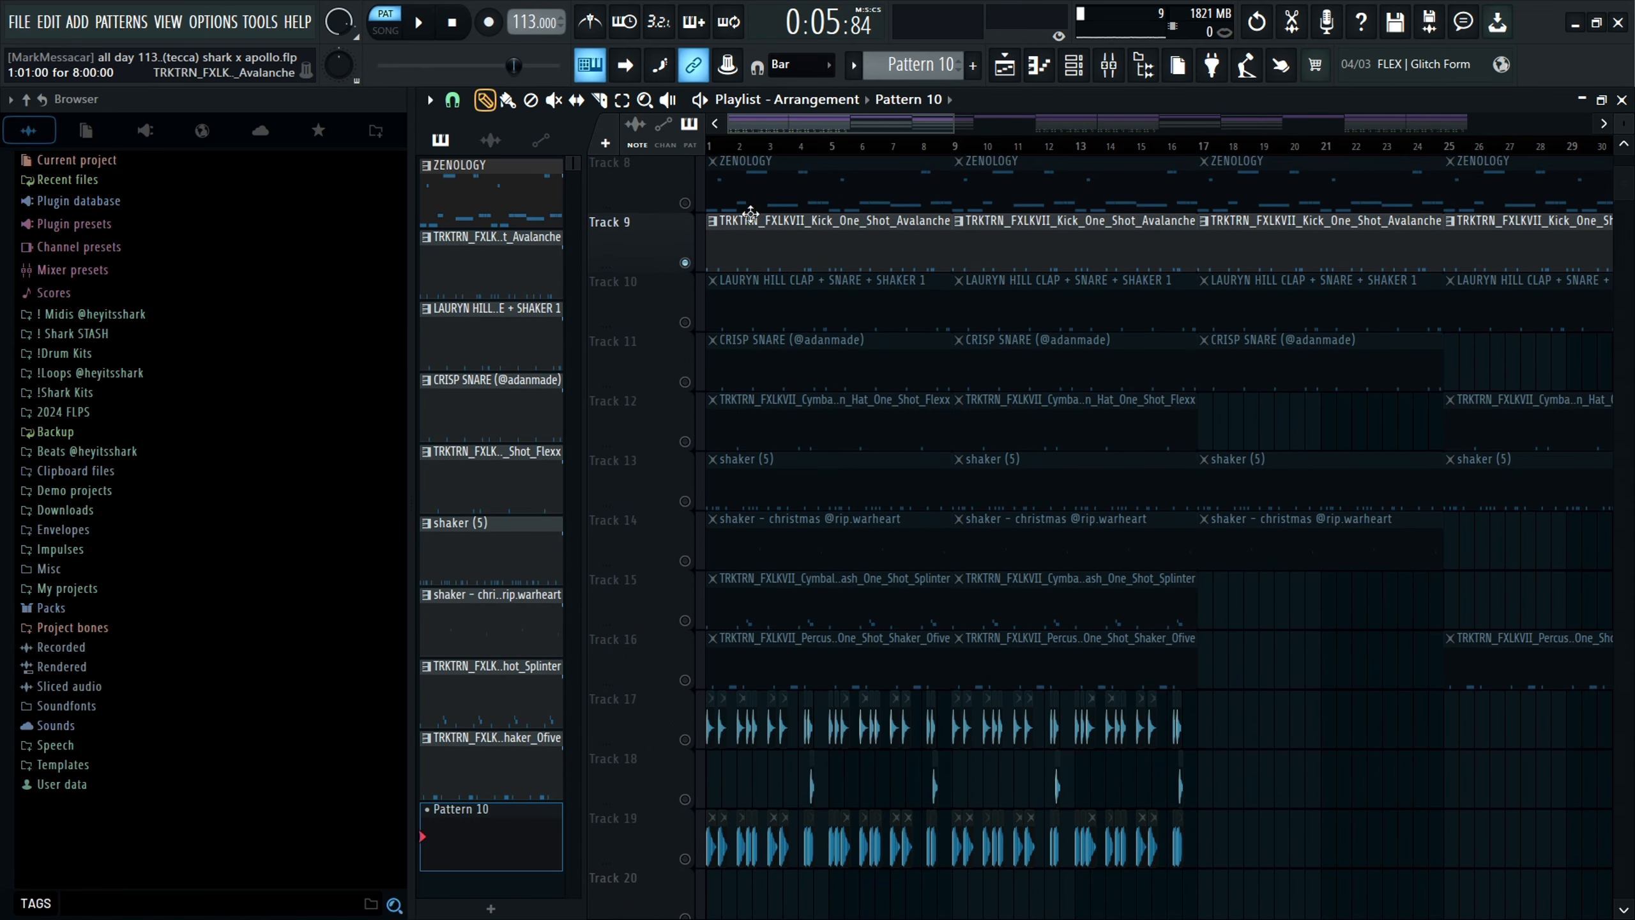
{"action": "scroll", "coordinate": [699, 752], "scroll_direction": "up", "scroll_amount": 8}
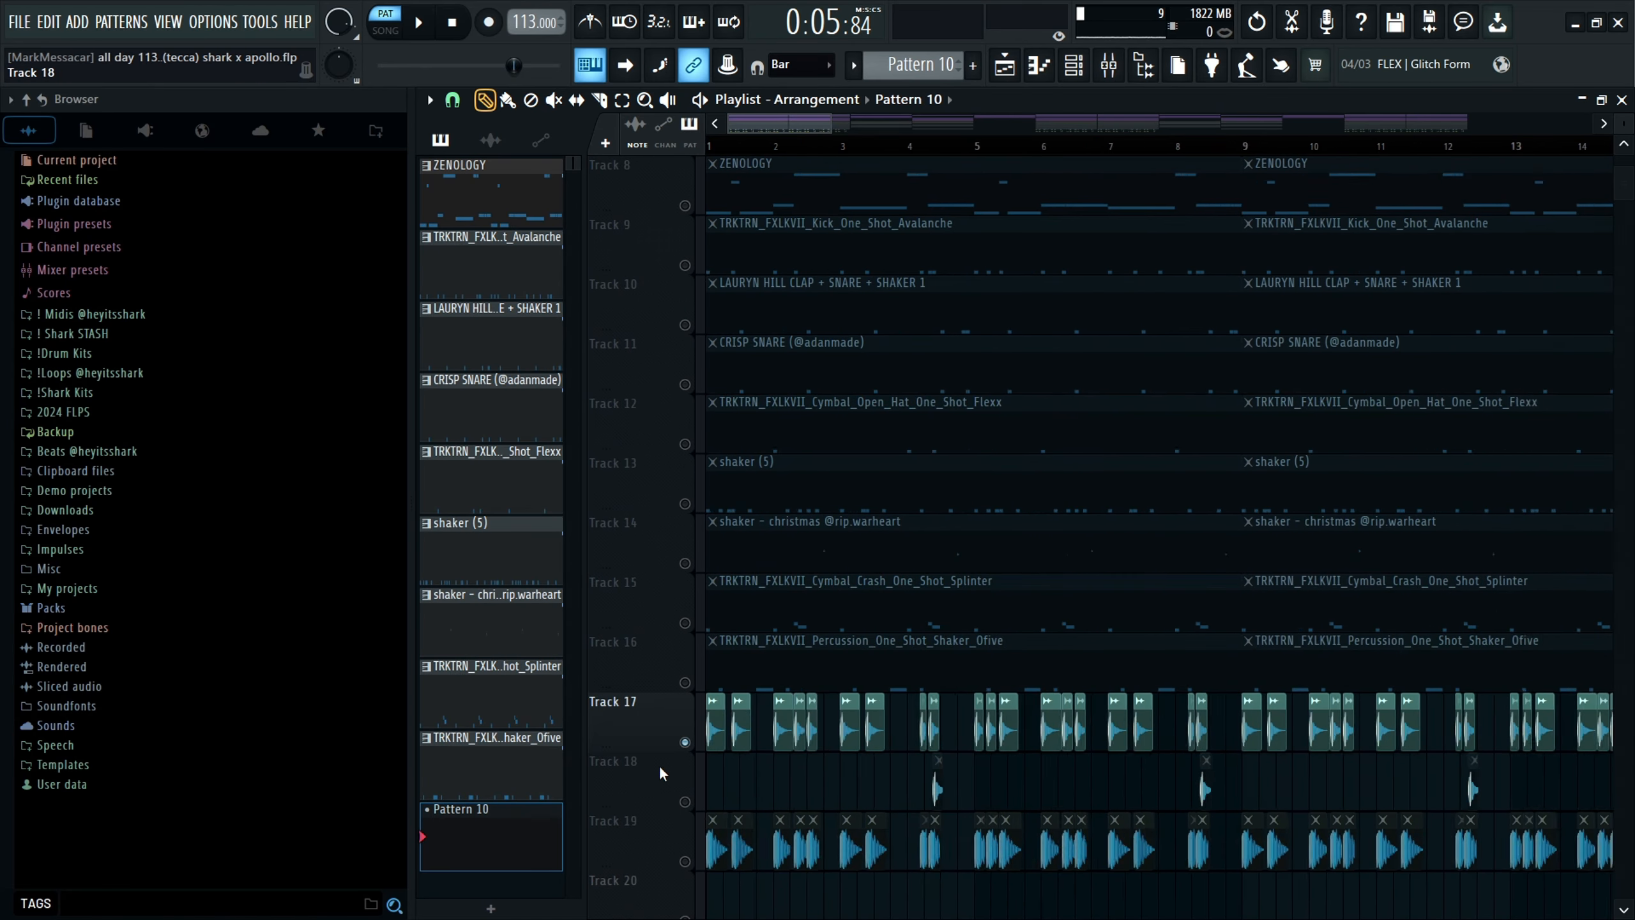
Unmute Track 19's rio - horse stomp clips and Track 18's Stomp clips alongside Track 17.
{"action": "scroll", "coordinate": [736, 784], "scroll_direction": "down", "scroll_amount": 5}
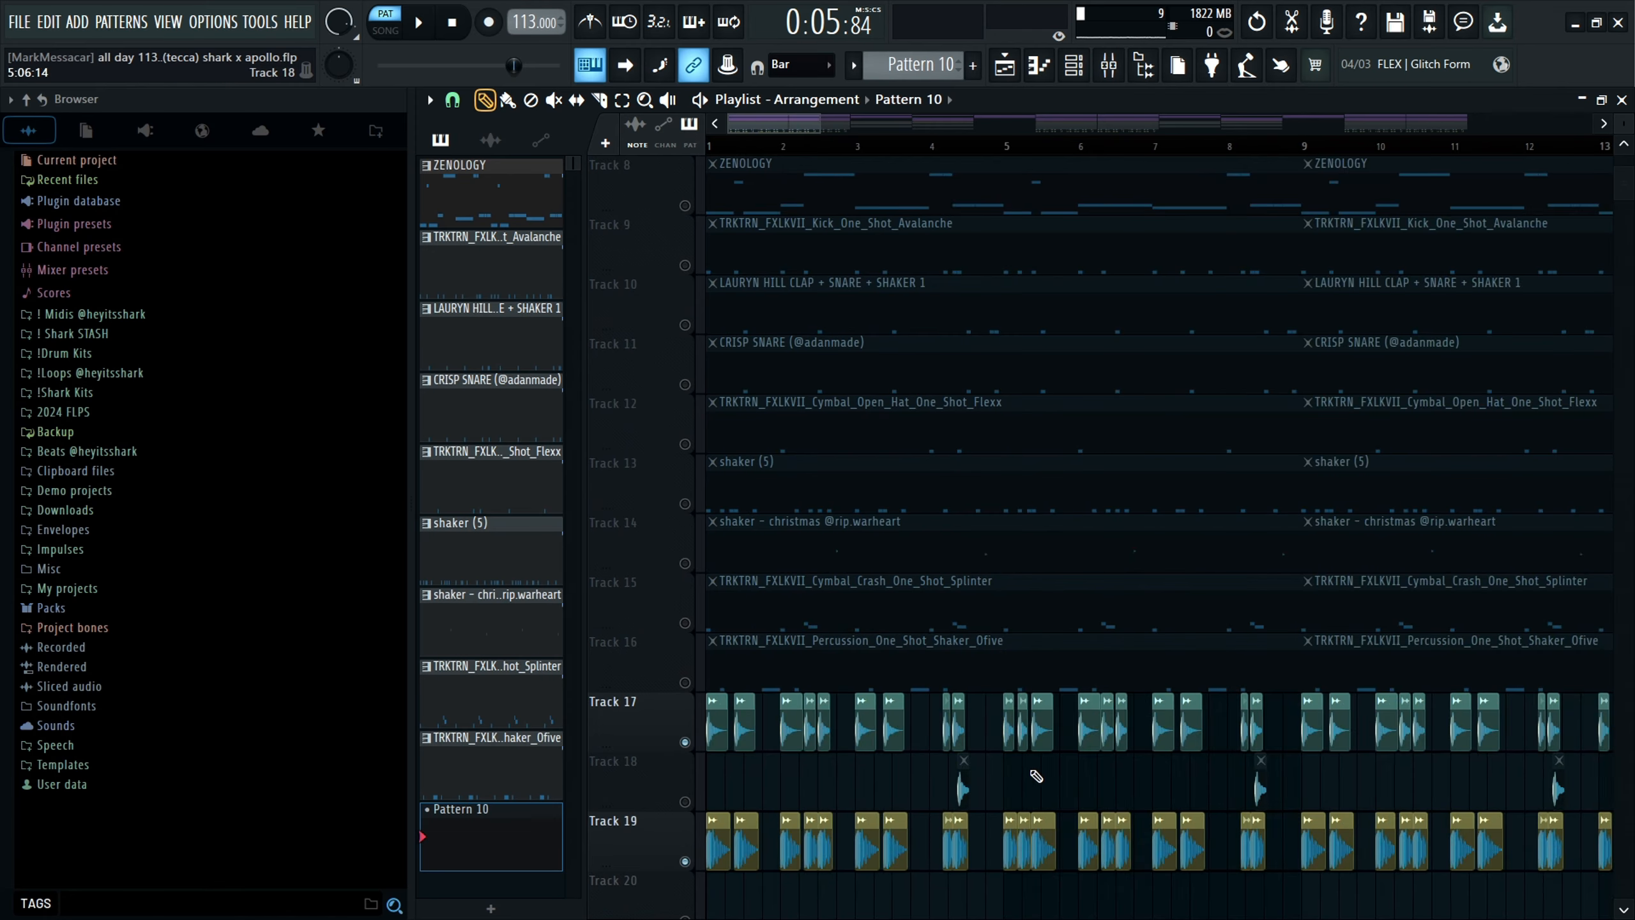
{"action": "scroll", "coordinate": [1007, 776], "scroll_direction": "up", "scroll_amount": 5}
{"action": "scroll", "coordinate": [706, 781], "scroll_direction": "up", "scroll_amount": 3}
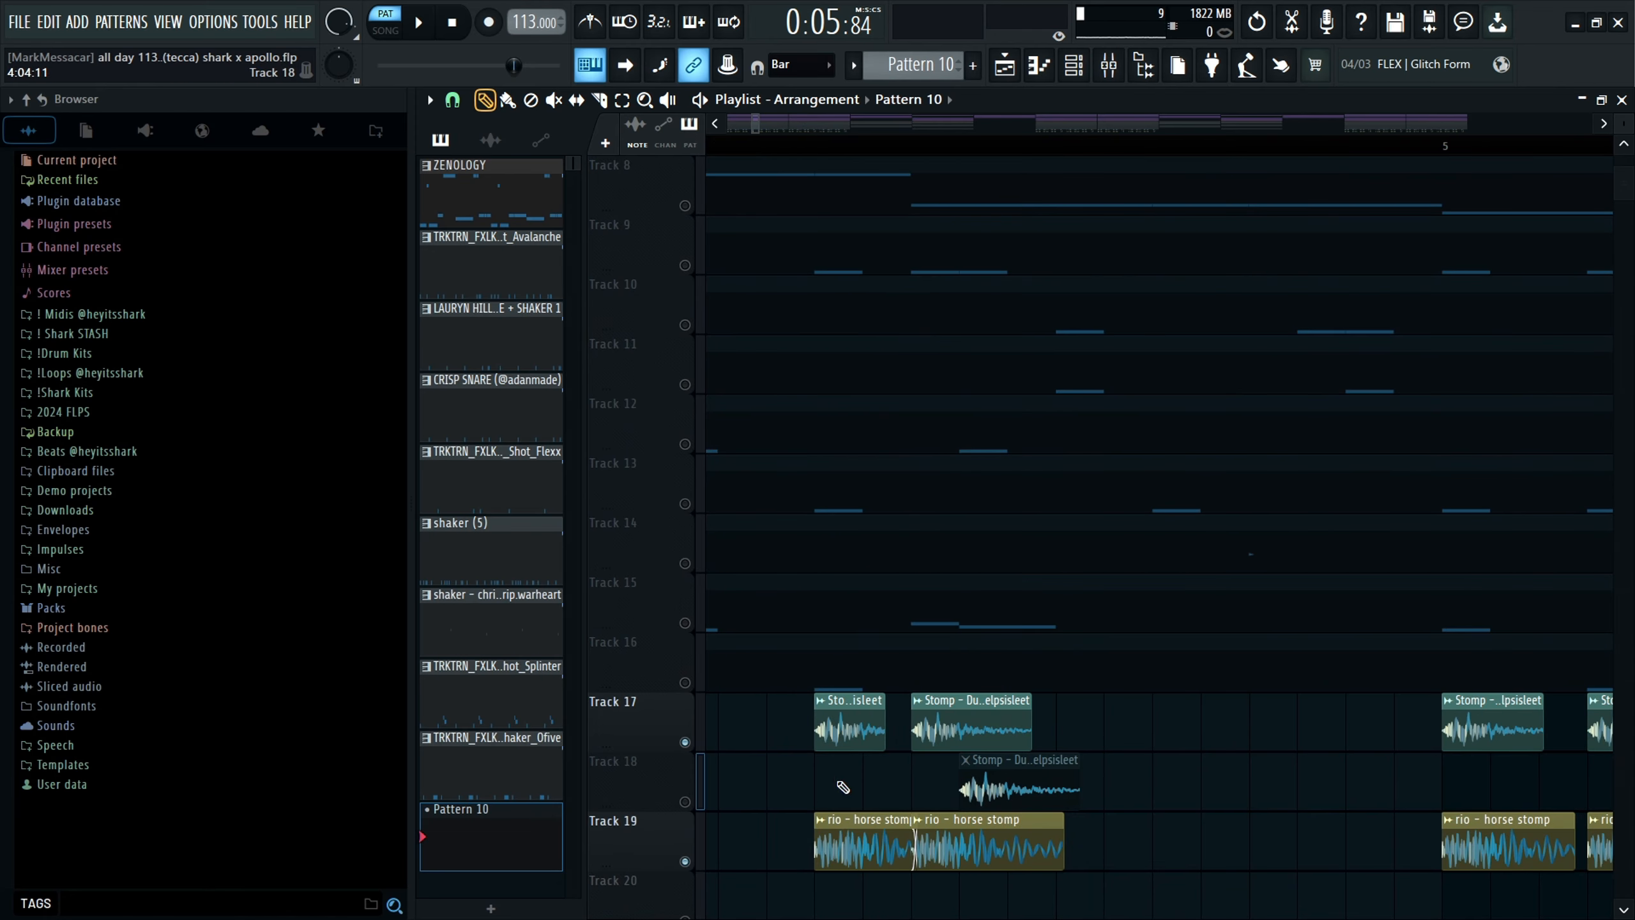
{"action": "left_click", "coordinate": [684, 801]}
{"action": "scroll", "coordinate": [954, 748], "scroll_direction": "down", "scroll_amount": 10}
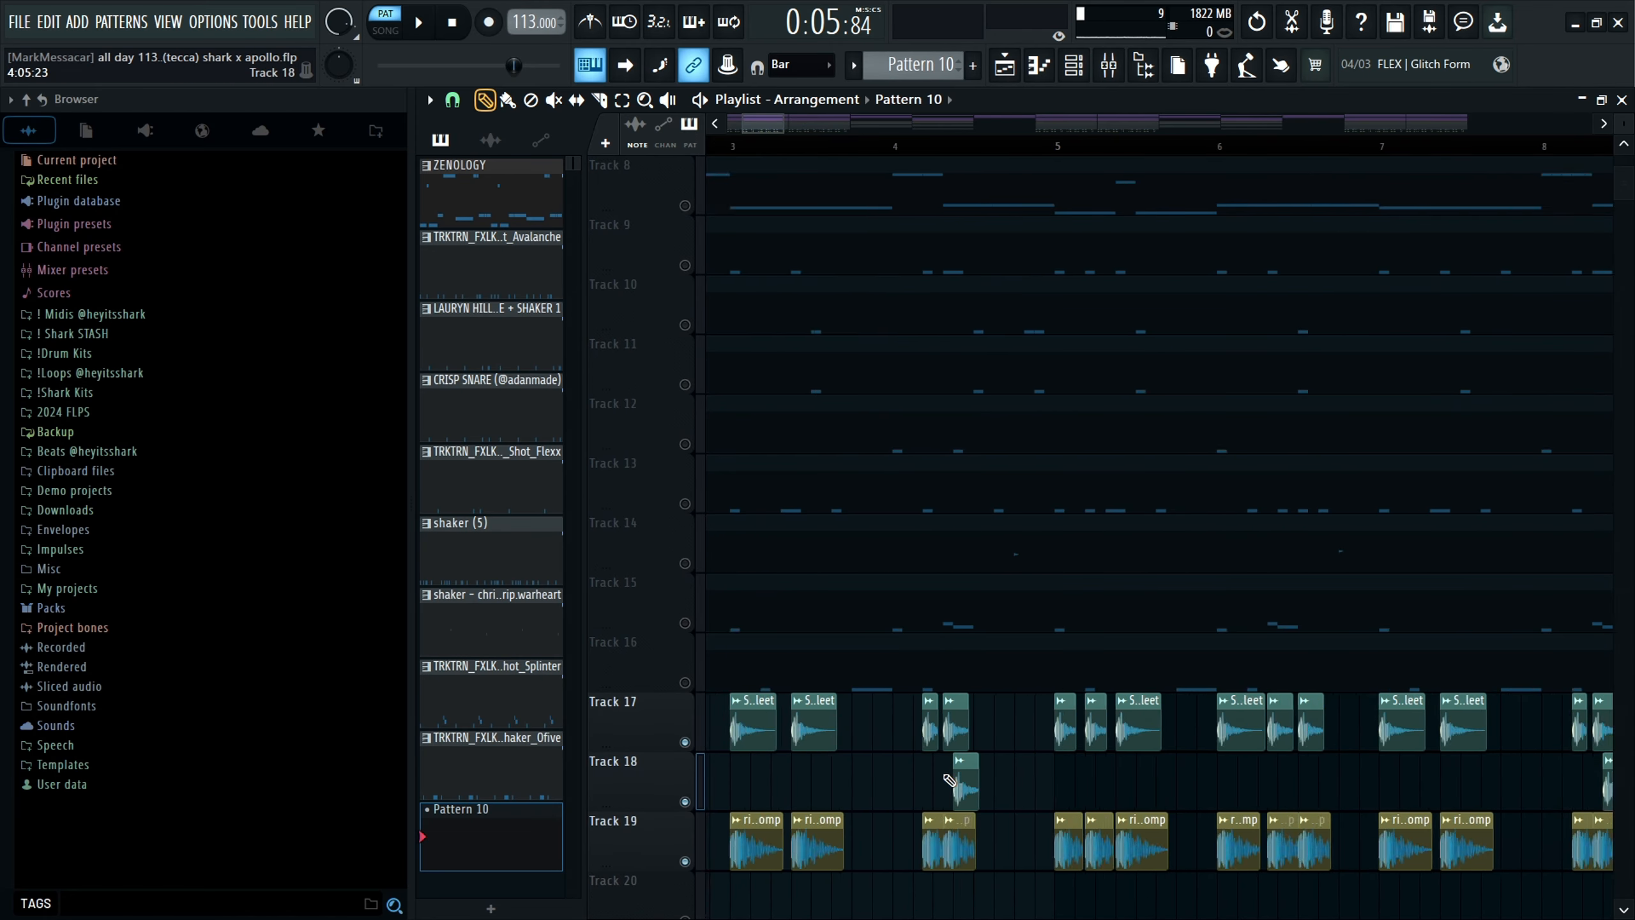
{"action": "scroll", "coordinate": [626, 766], "scroll_direction": "up", "scroll_amount": 6}
{"action": "scroll", "coordinate": [632, 755], "scroll_direction": "up", "scroll_amount": 1}
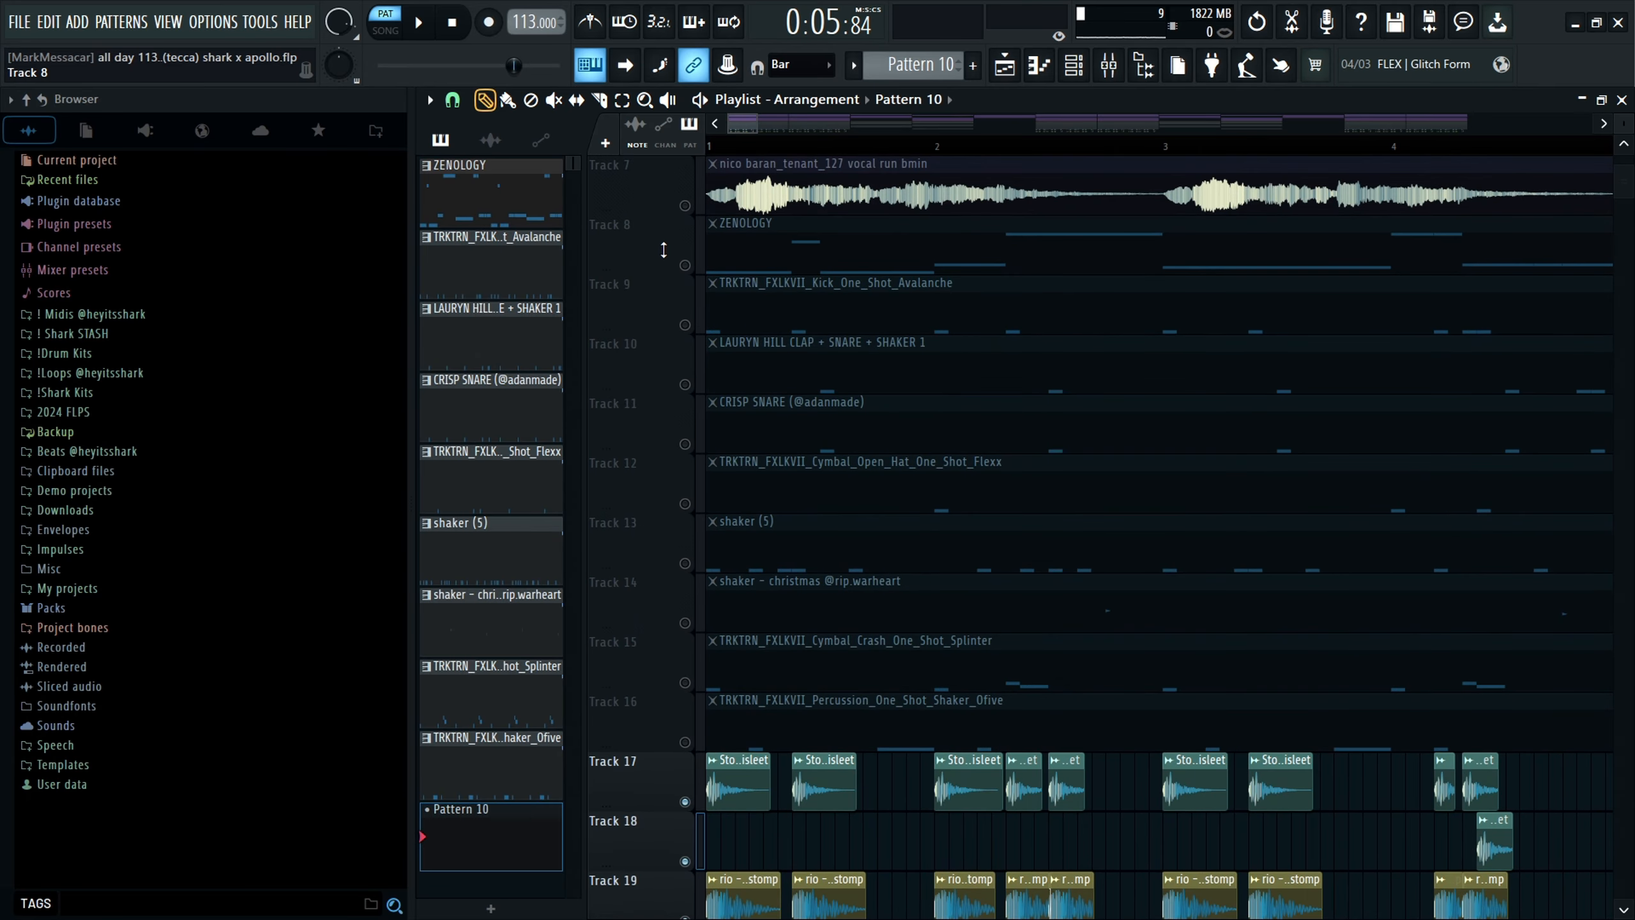
Unmute the kick on Track 9 and play it together with the stomp tracks from the beginning.
{"action": "left_click", "coordinate": [686, 327]}
{"action": "scroll", "coordinate": [712, 569], "scroll_direction": "down", "scroll_amount": 2}
{"action": "scroll", "coordinate": [669, 585], "scroll_direction": "up", "scroll_amount": 2}
{"action": "scroll", "coordinate": [634, 507], "scroll_direction": "up", "scroll_amount": 1}
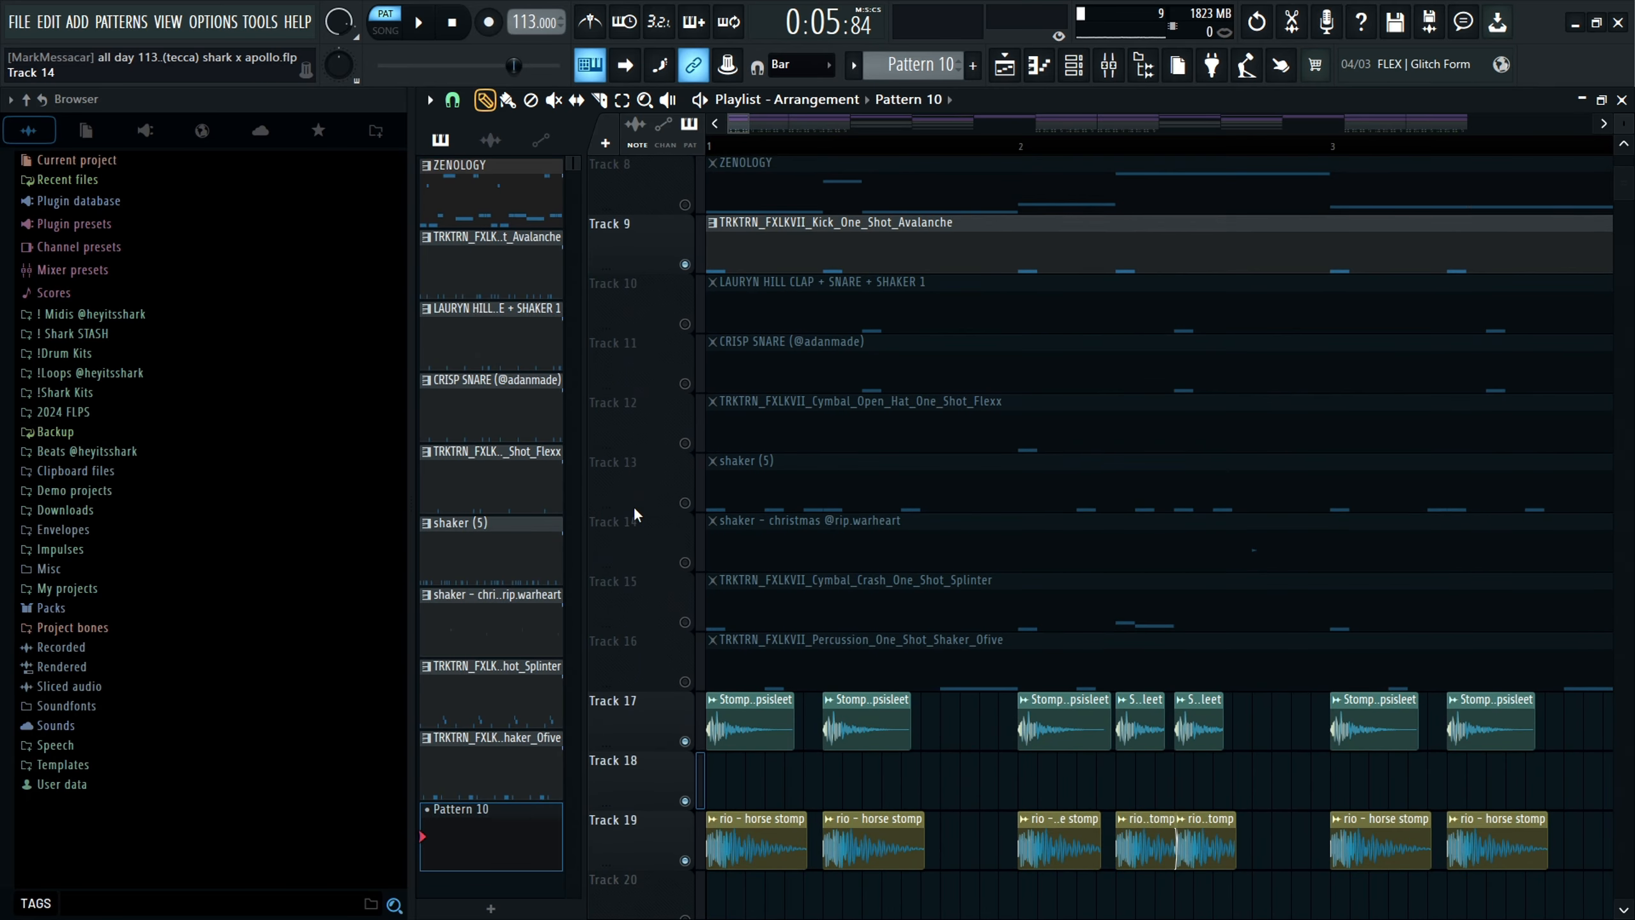
{"action": "scroll", "coordinate": [638, 635], "scroll_direction": "down", "scroll_amount": 1}
{"action": "key", "text": "space"}
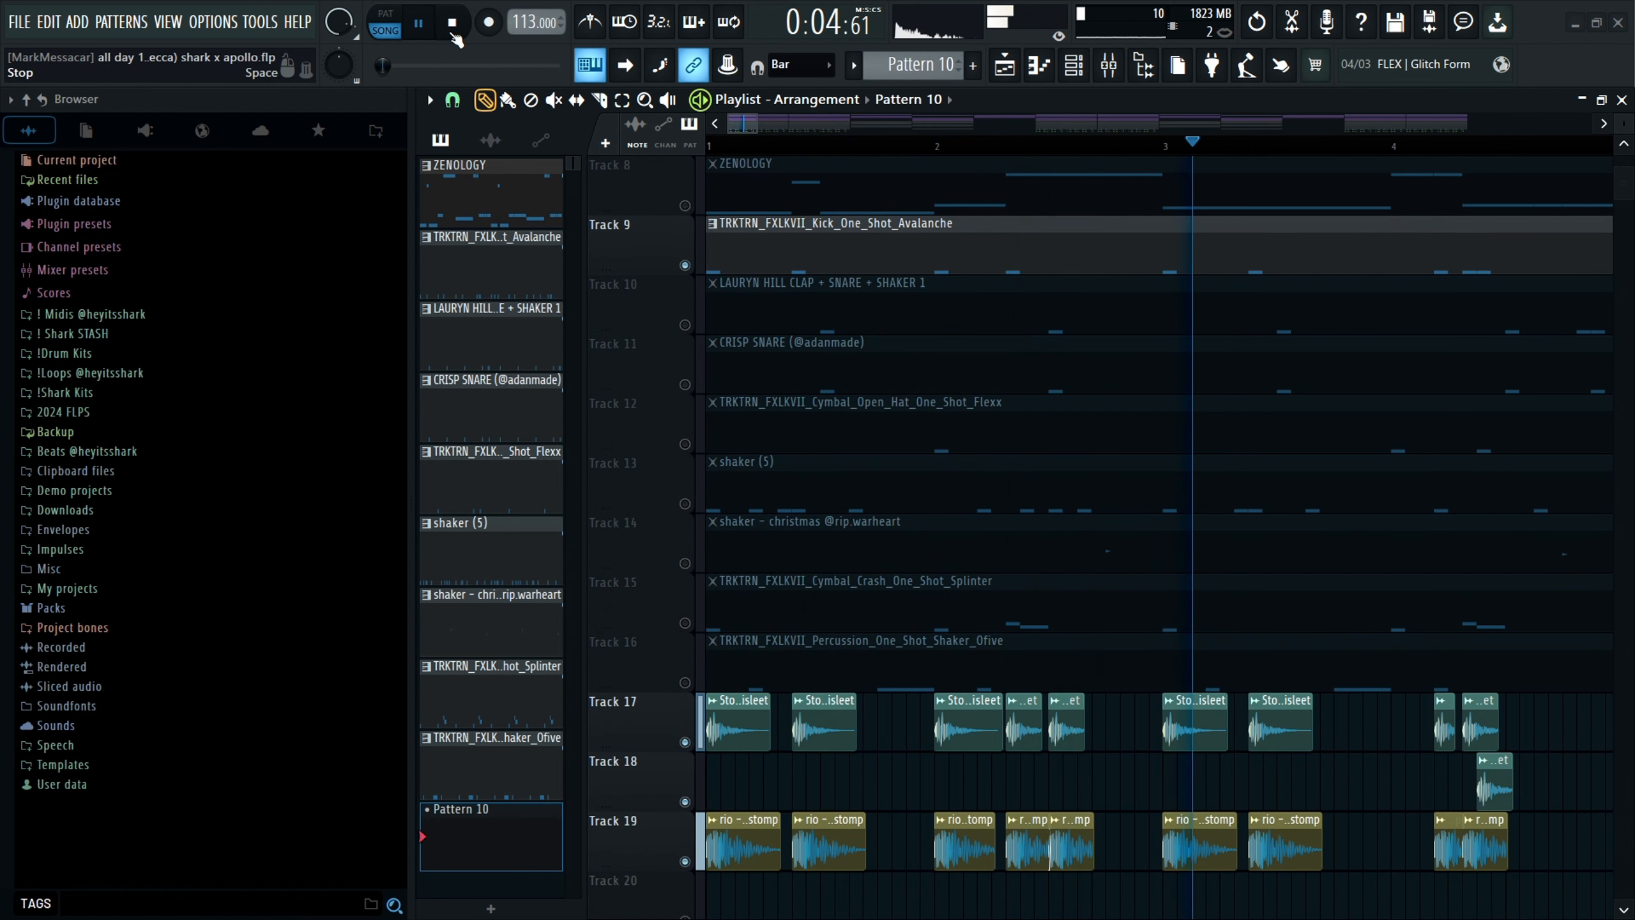
{"action": "scroll", "coordinate": [678, 484], "scroll_direction": "down", "scroll_amount": 1}
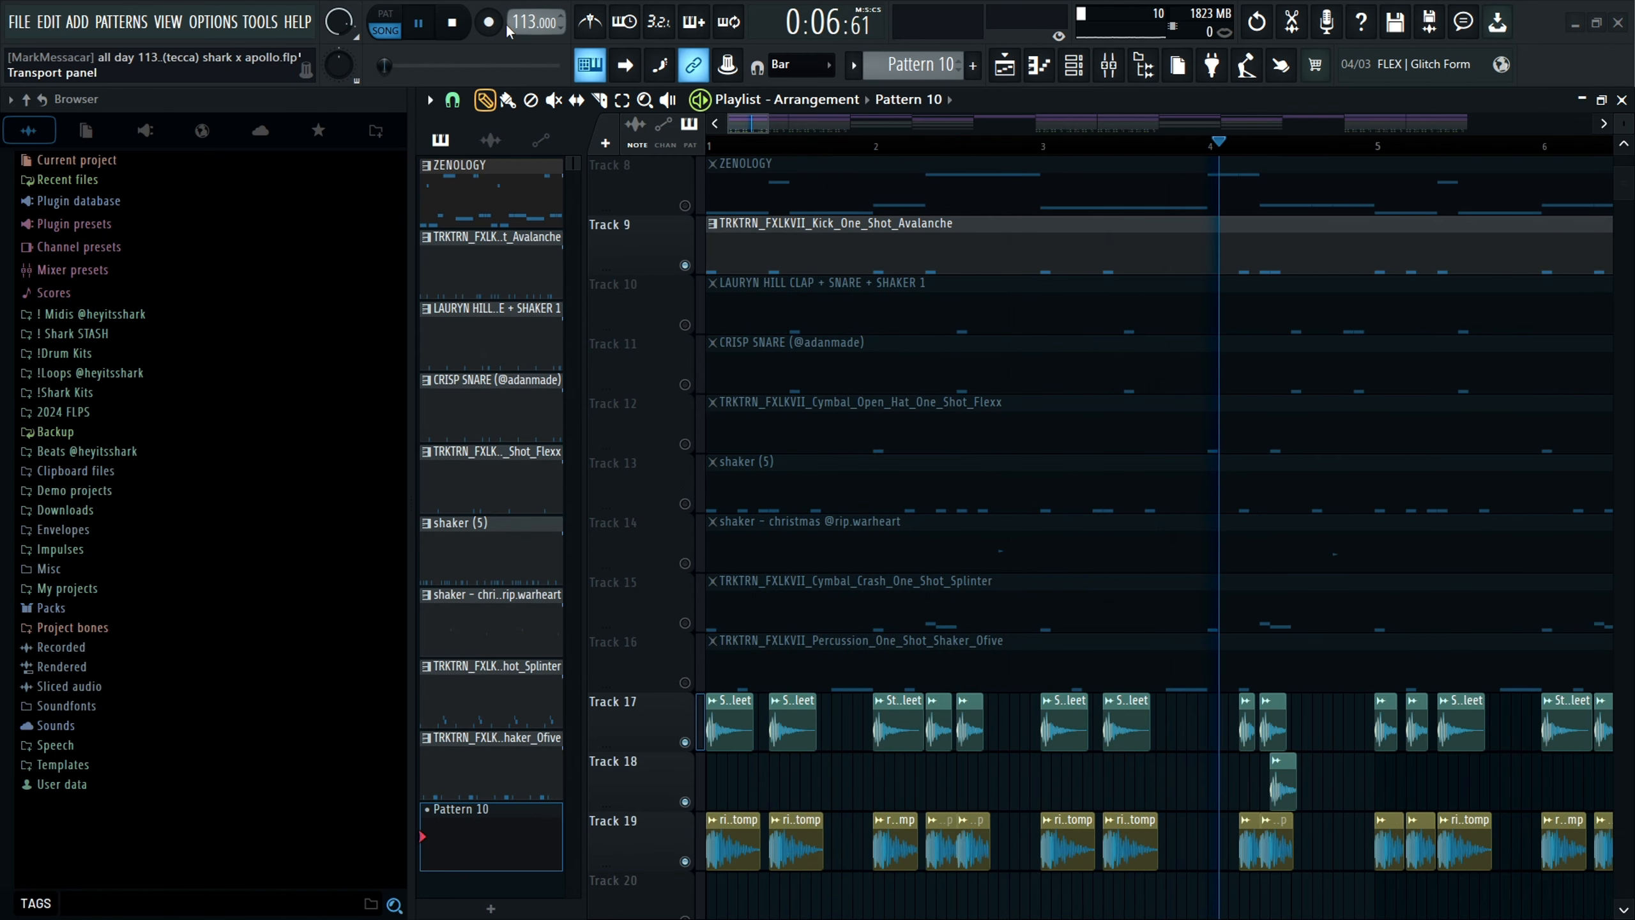
{"action": "key", "text": "space"}
Stop playback, look over the layered stomp clips, and unmute the clap, snare, open hat, shaker, crash and percussion on Tracks 10 to 16.
{"action": "scroll", "coordinate": [980, 725], "scroll_direction": "up", "scroll_amount": 3}
{"action": "scroll", "coordinate": [981, 725], "scroll_direction": "up", "scroll_amount": 1}
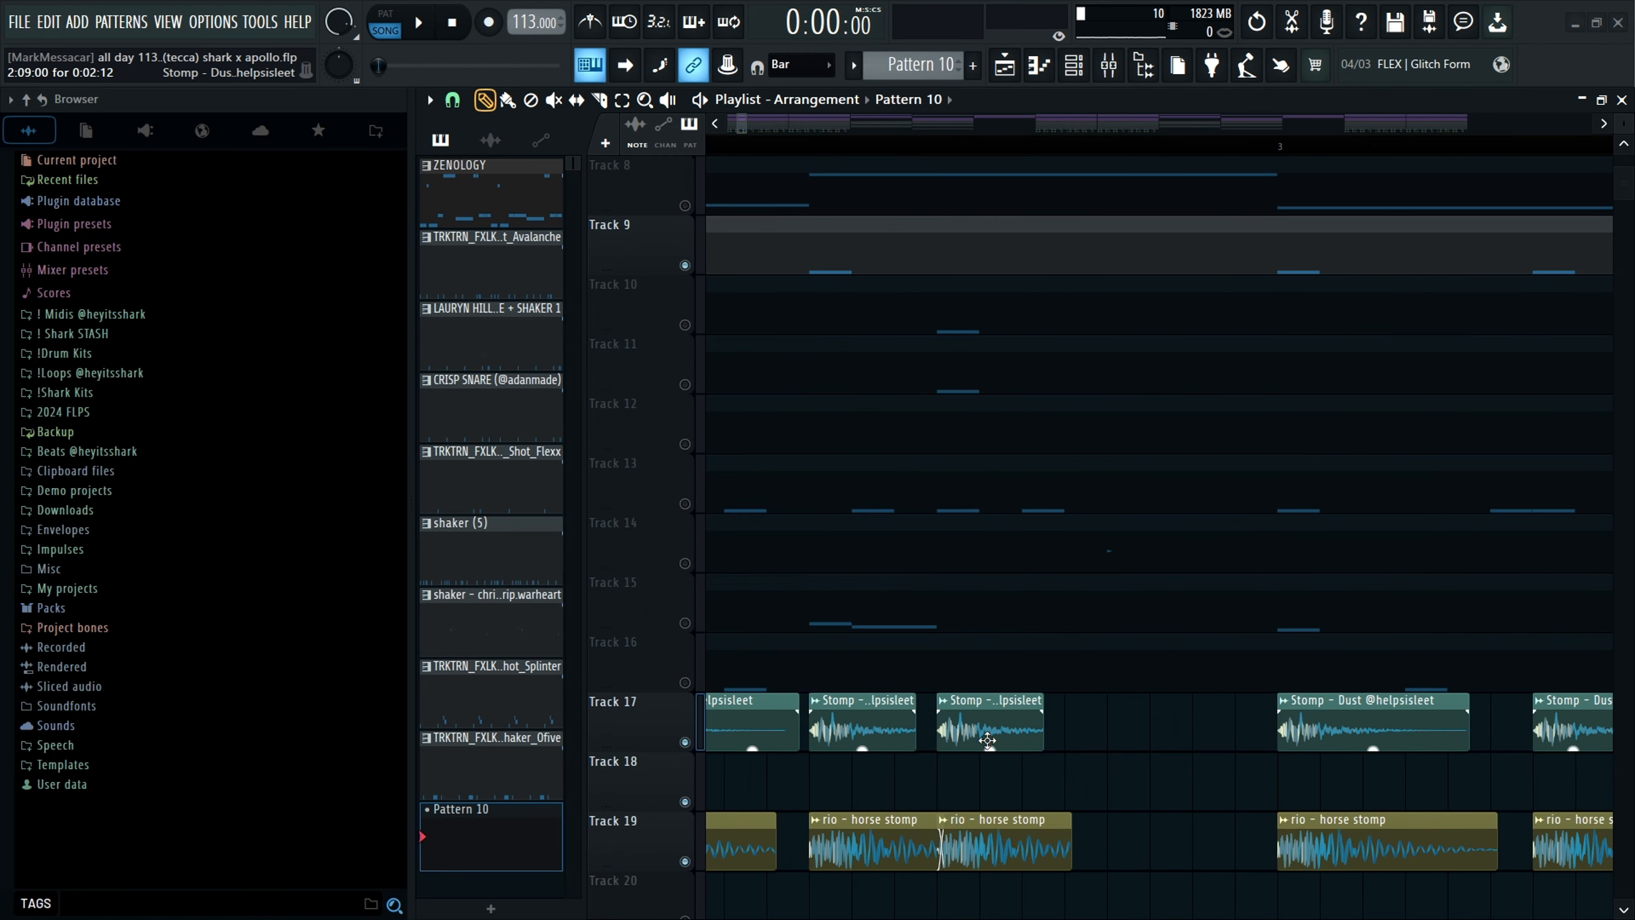
{"action": "scroll", "coordinate": [978, 600], "scroll_direction": "down", "scroll_amount": 2}
{"action": "scroll", "coordinate": [955, 662], "scroll_direction": "up", "scroll_amount": 2}
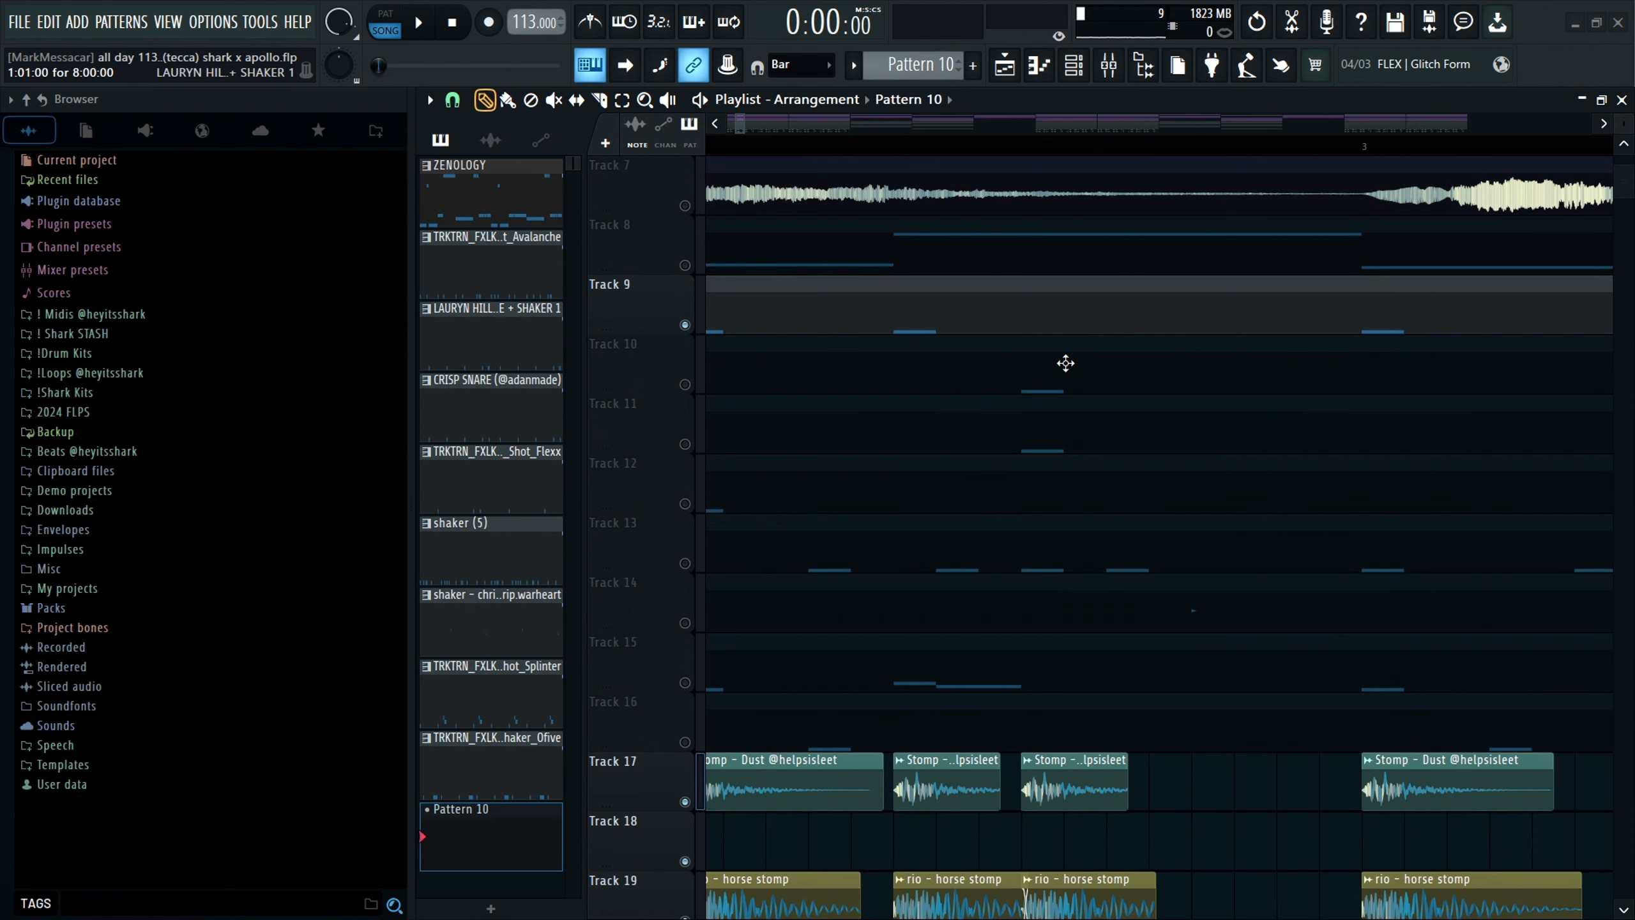
{"action": "scroll", "coordinate": [1062, 362], "scroll_direction": "down", "scroll_amount": 3}
{"action": "left_click", "coordinate": [686, 386]}
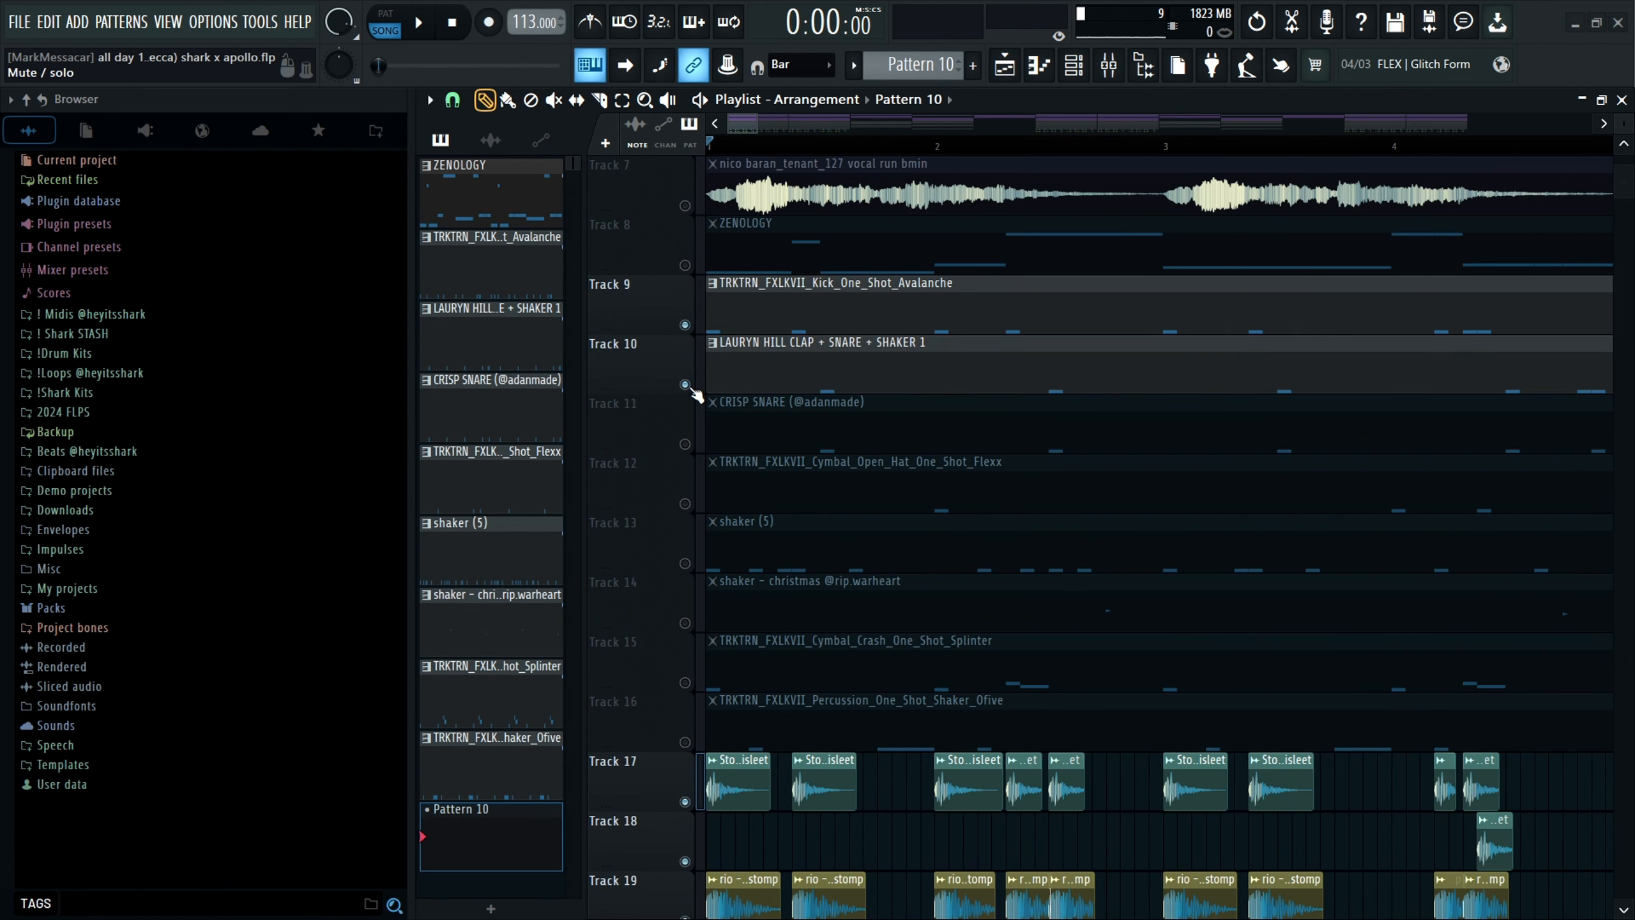
{"action": "left_click", "coordinate": [685, 444]}
{"action": "left_click", "coordinate": [684, 503]}
{"action": "left_click", "coordinate": [684, 563]}
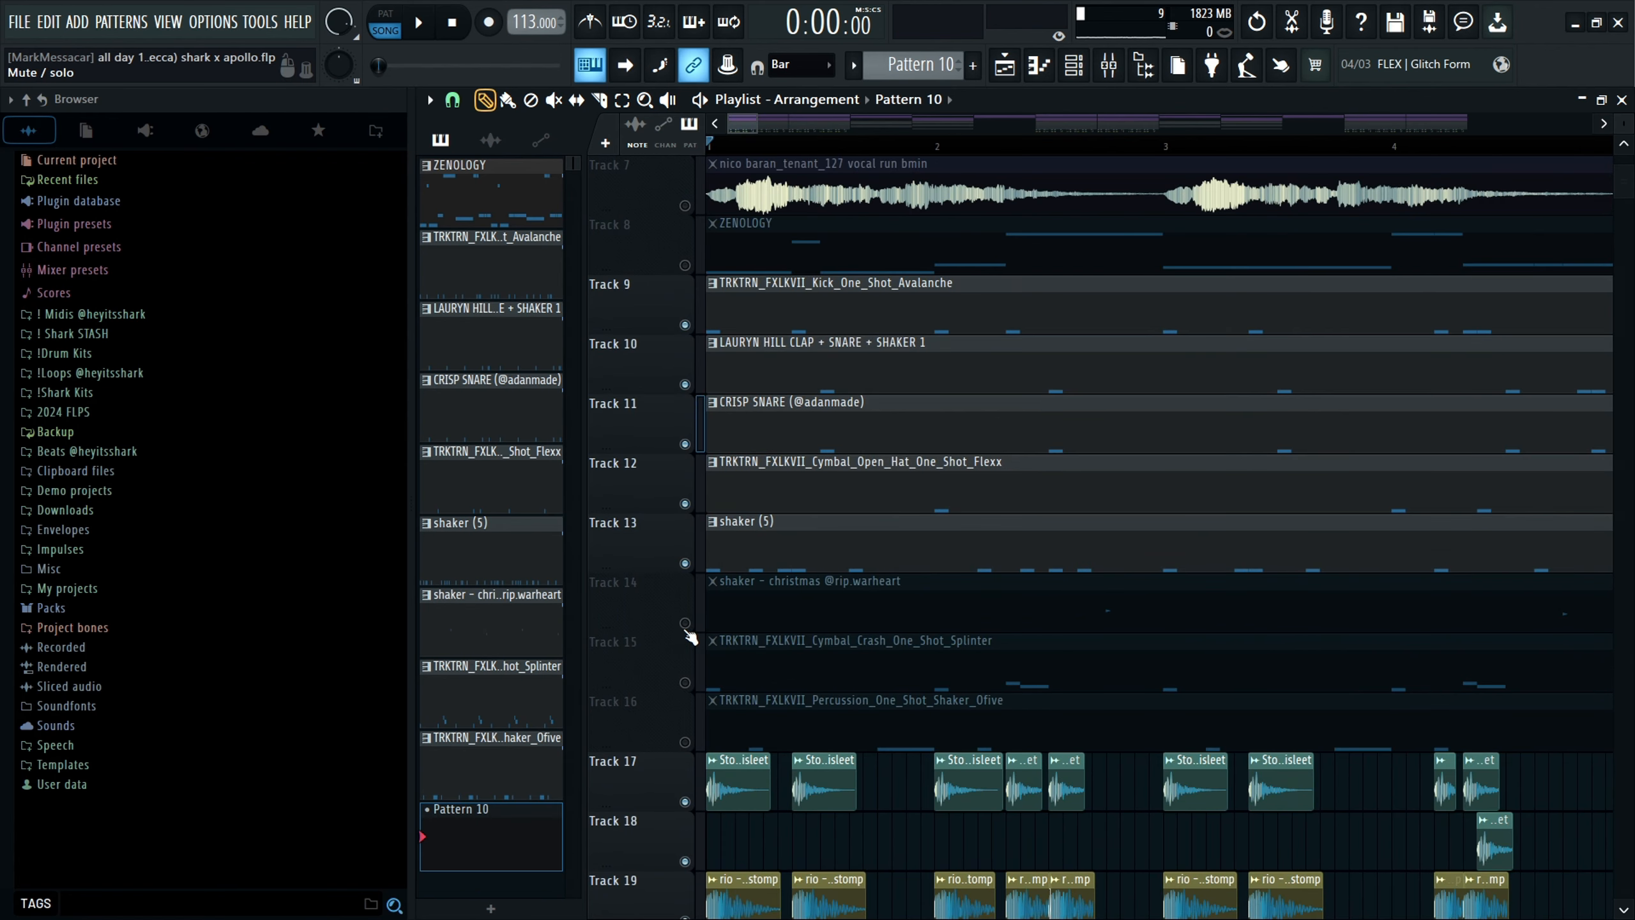
{"action": "left_click", "coordinate": [685, 622]}
{"action": "left_click", "coordinate": [684, 682]}
{"action": "left_click", "coordinate": [684, 741]}
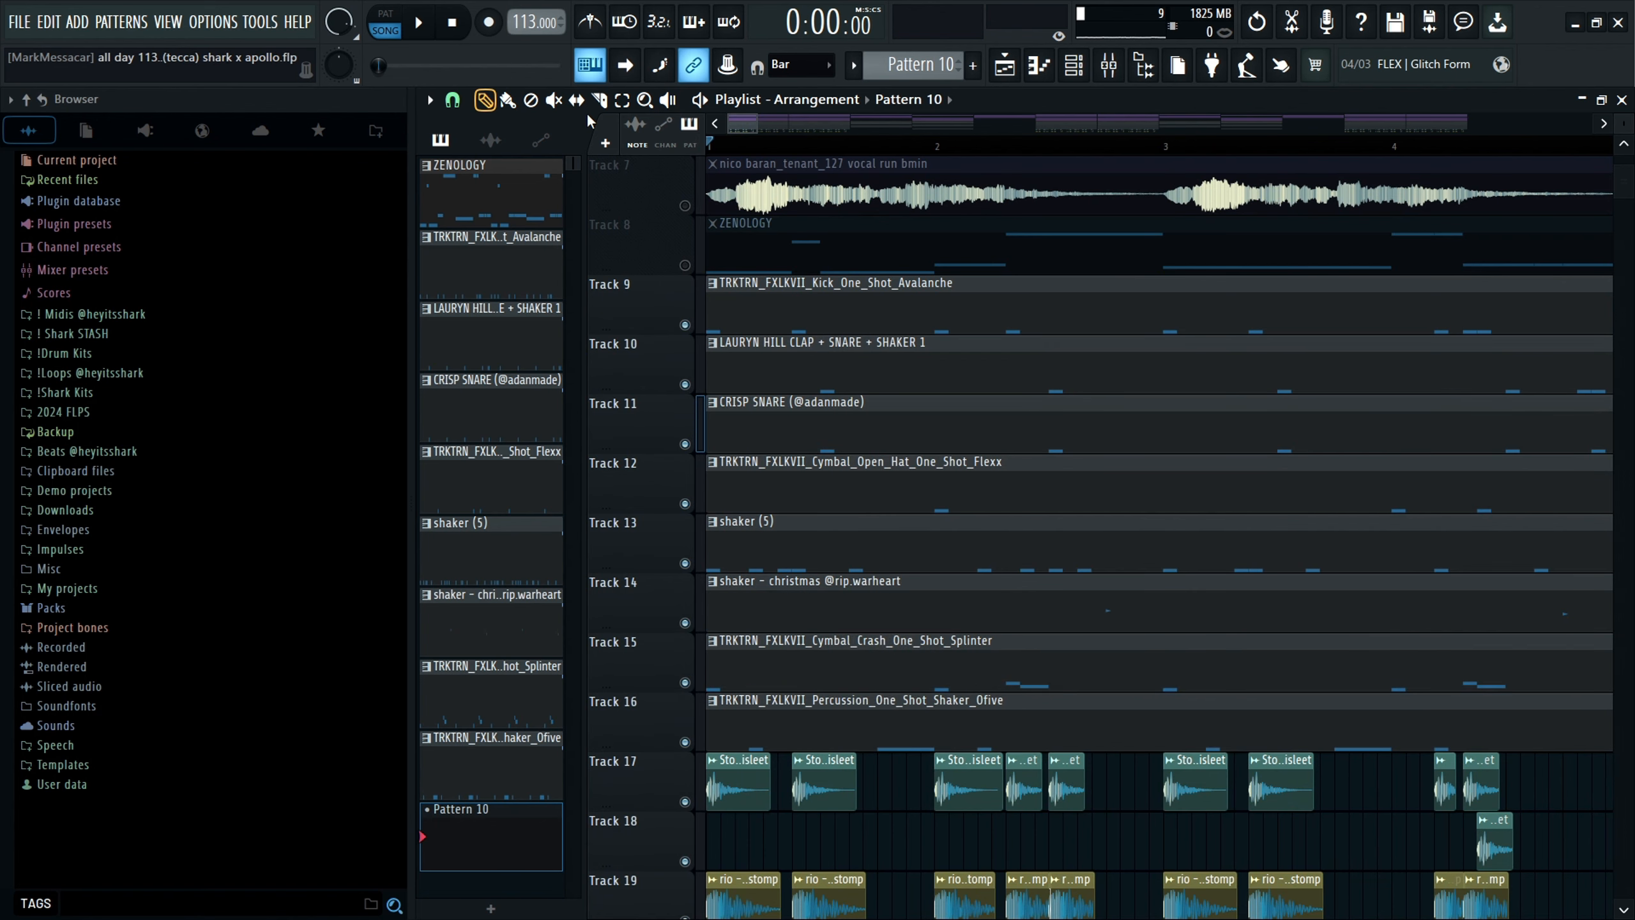
Slice the first ZENOLOGY clip at bar 5, remove its first four bars, unmute Track 8 and play it with the drums from the start.
{"action": "left_click", "coordinate": [599, 100]}
{"action": "scroll", "coordinate": [1127, 258], "scroll_direction": "down", "scroll_amount": 3}
{"action": "key", "text": "space"}
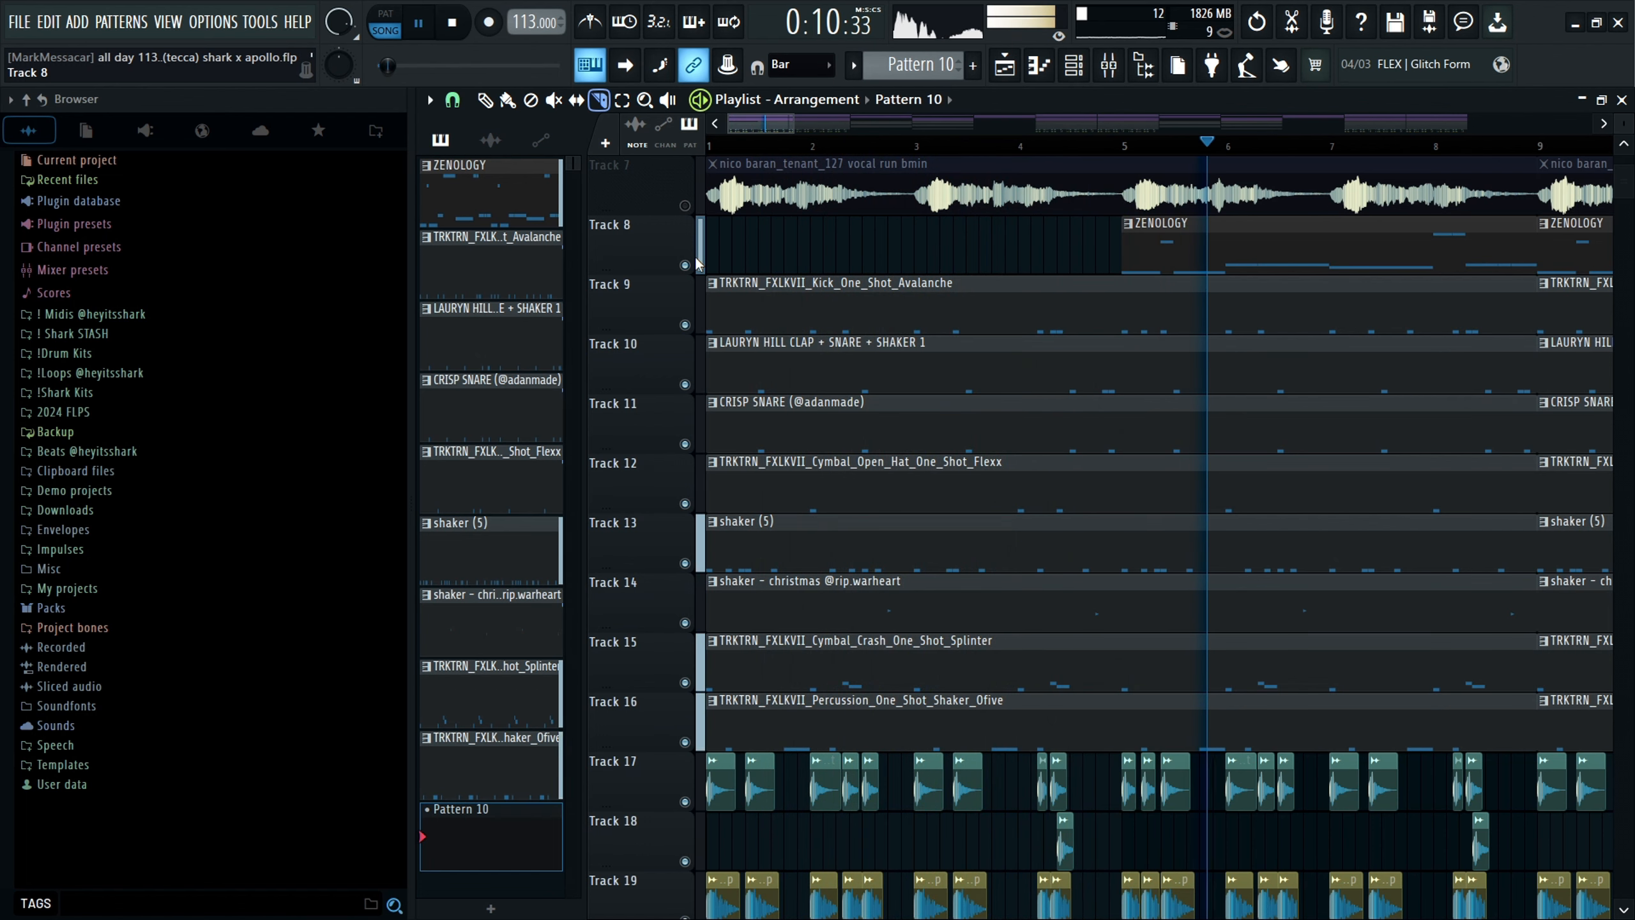
{"action": "scroll", "coordinate": [908, 275], "scroll_direction": "down", "scroll_amount": 2}
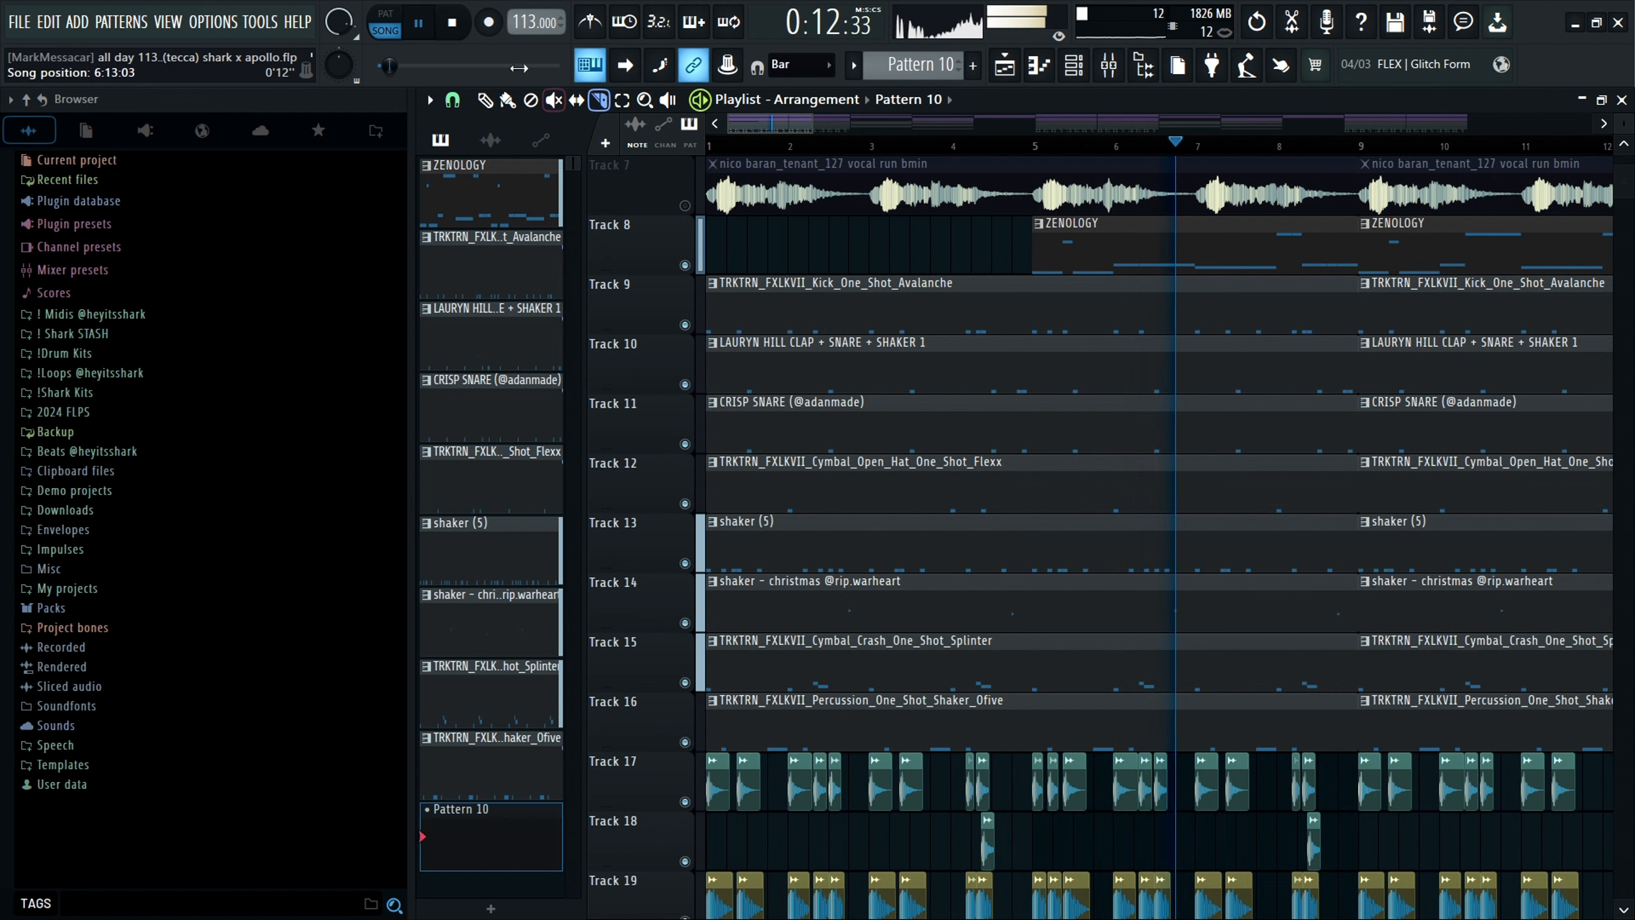
{"action": "left_click", "coordinate": [455, 23]}
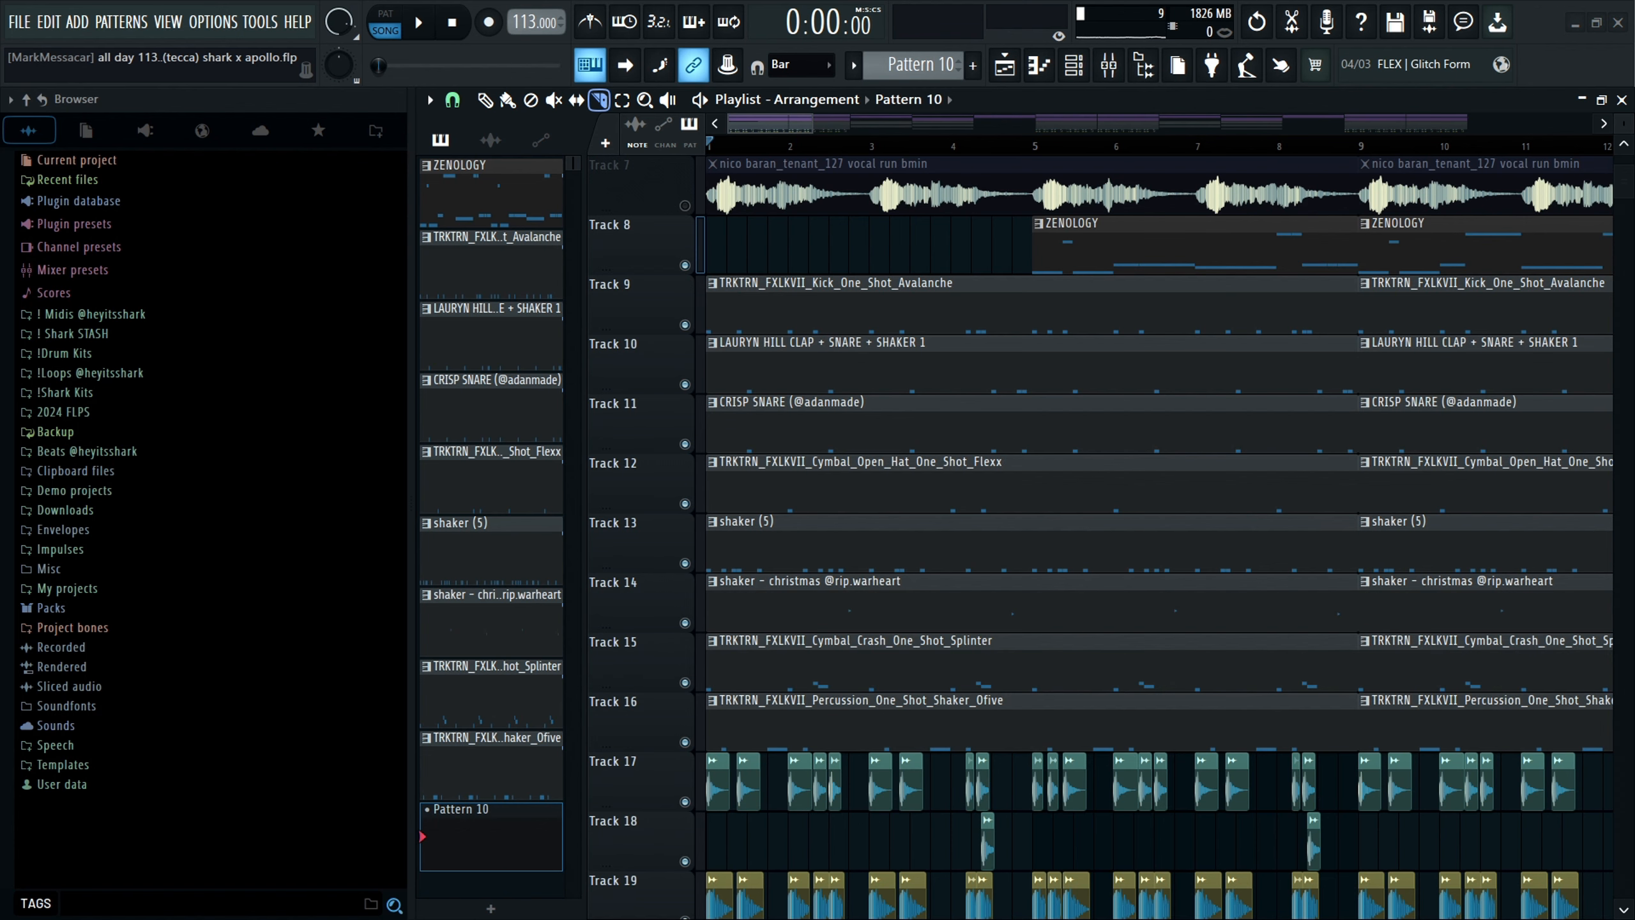
Unmute the melody and vocal loops on Tracks 1 to 7 and bring the wider song arrangement into view.
{"action": "scroll", "coordinate": [682, 219], "scroll_direction": "up", "scroll_amount": 6}
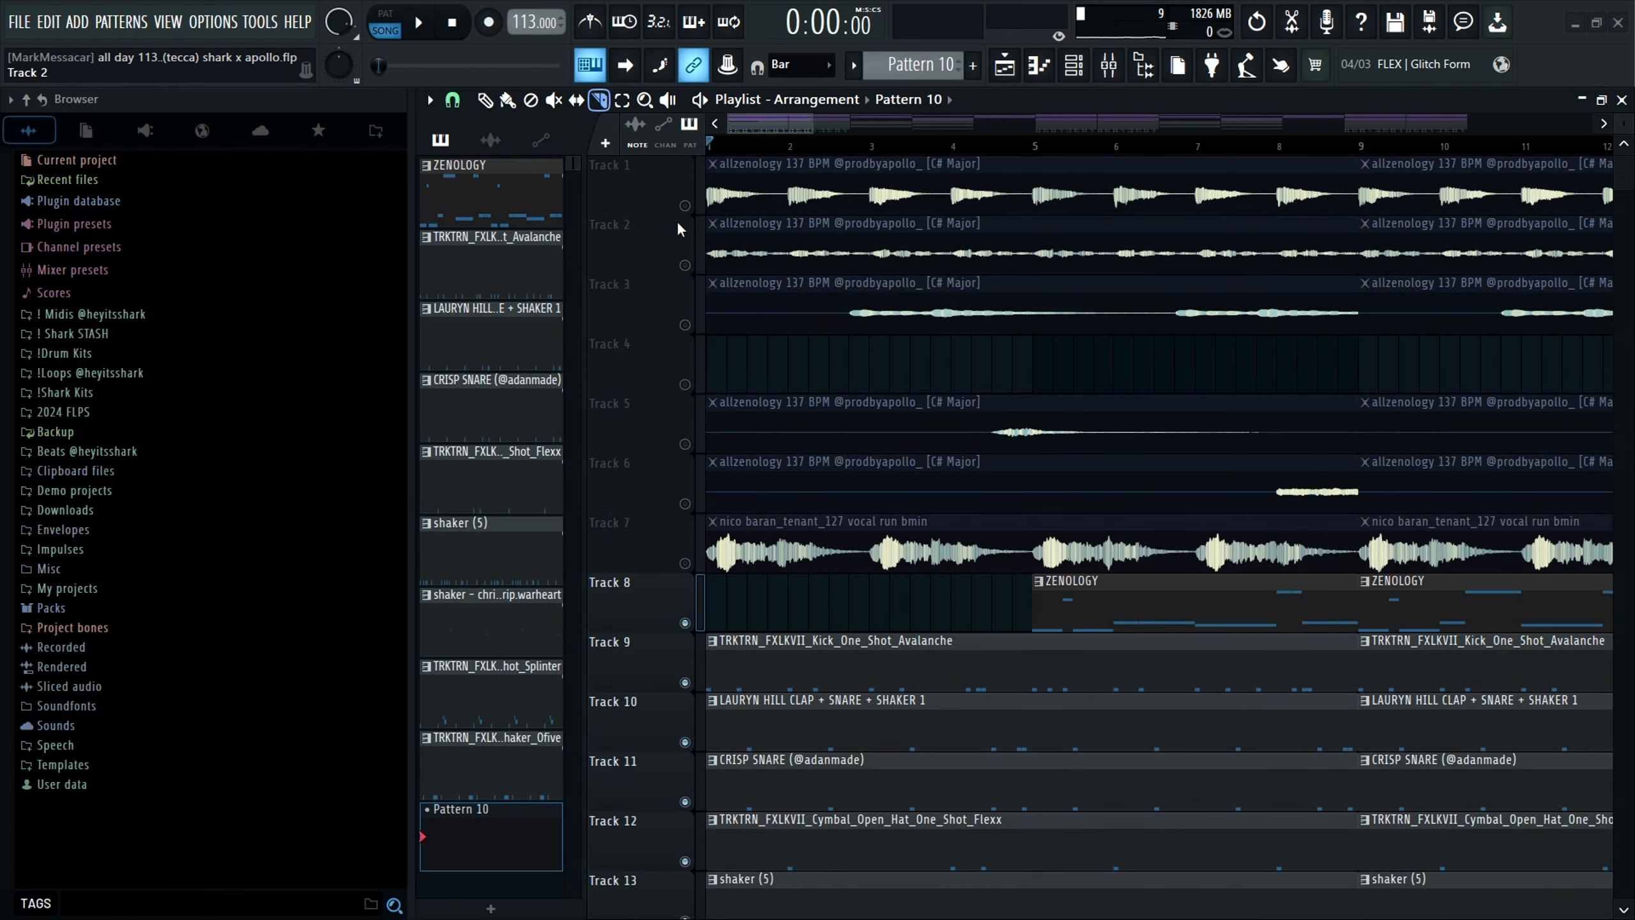
{"action": "left_click", "coordinate": [686, 206]}
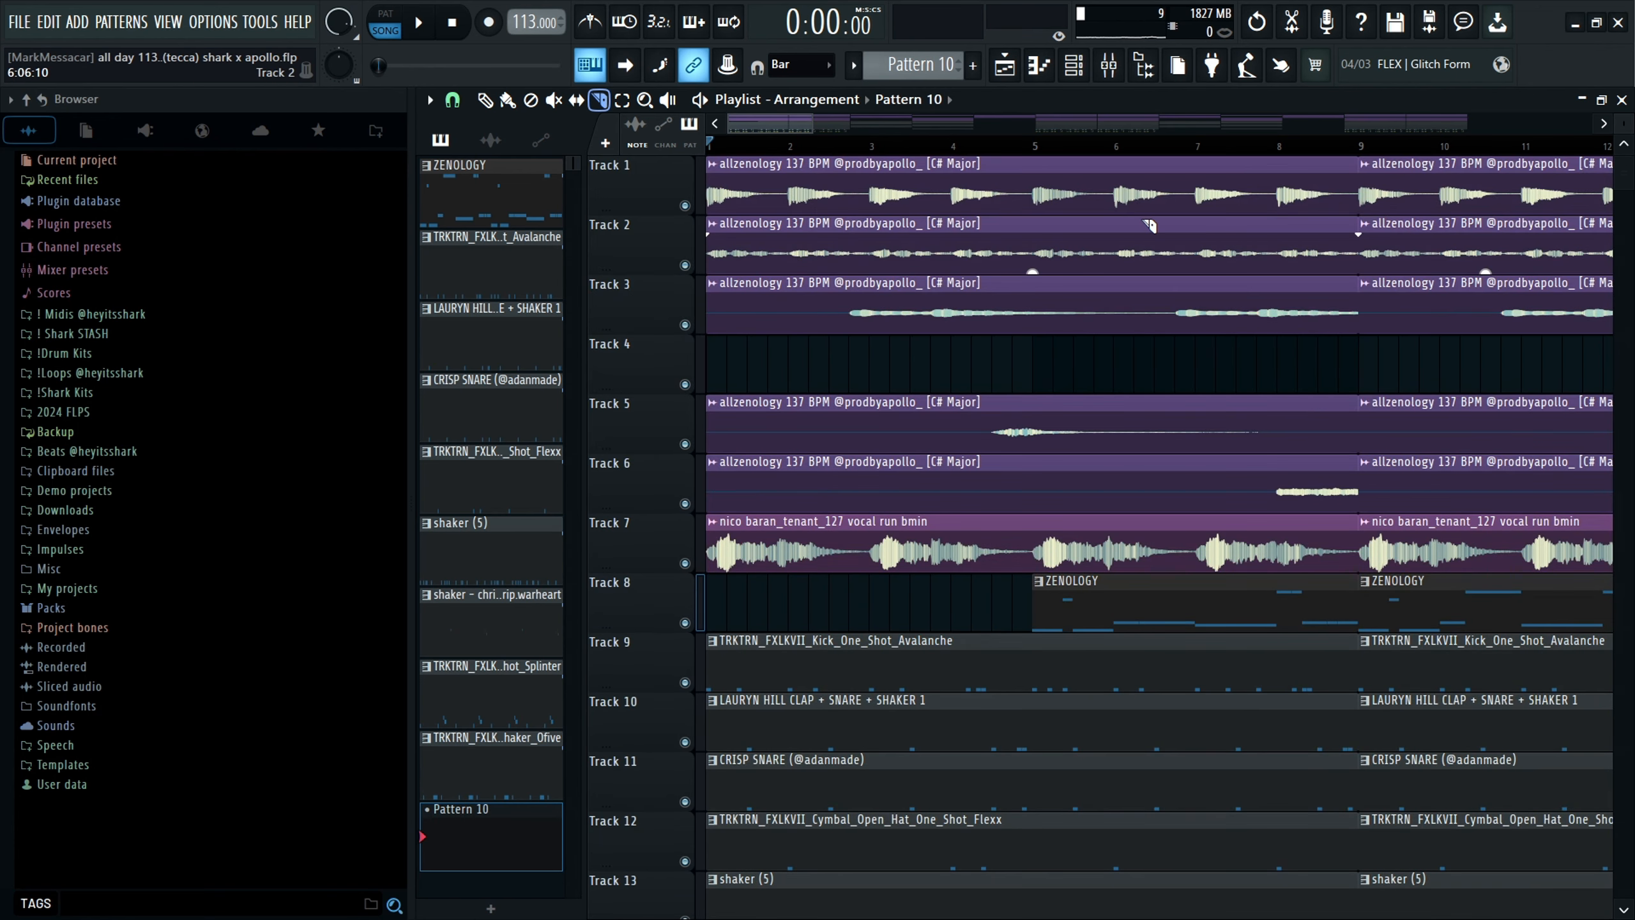
{"action": "scroll", "coordinate": [910, 515], "scroll_direction": "down", "scroll_amount": 5}
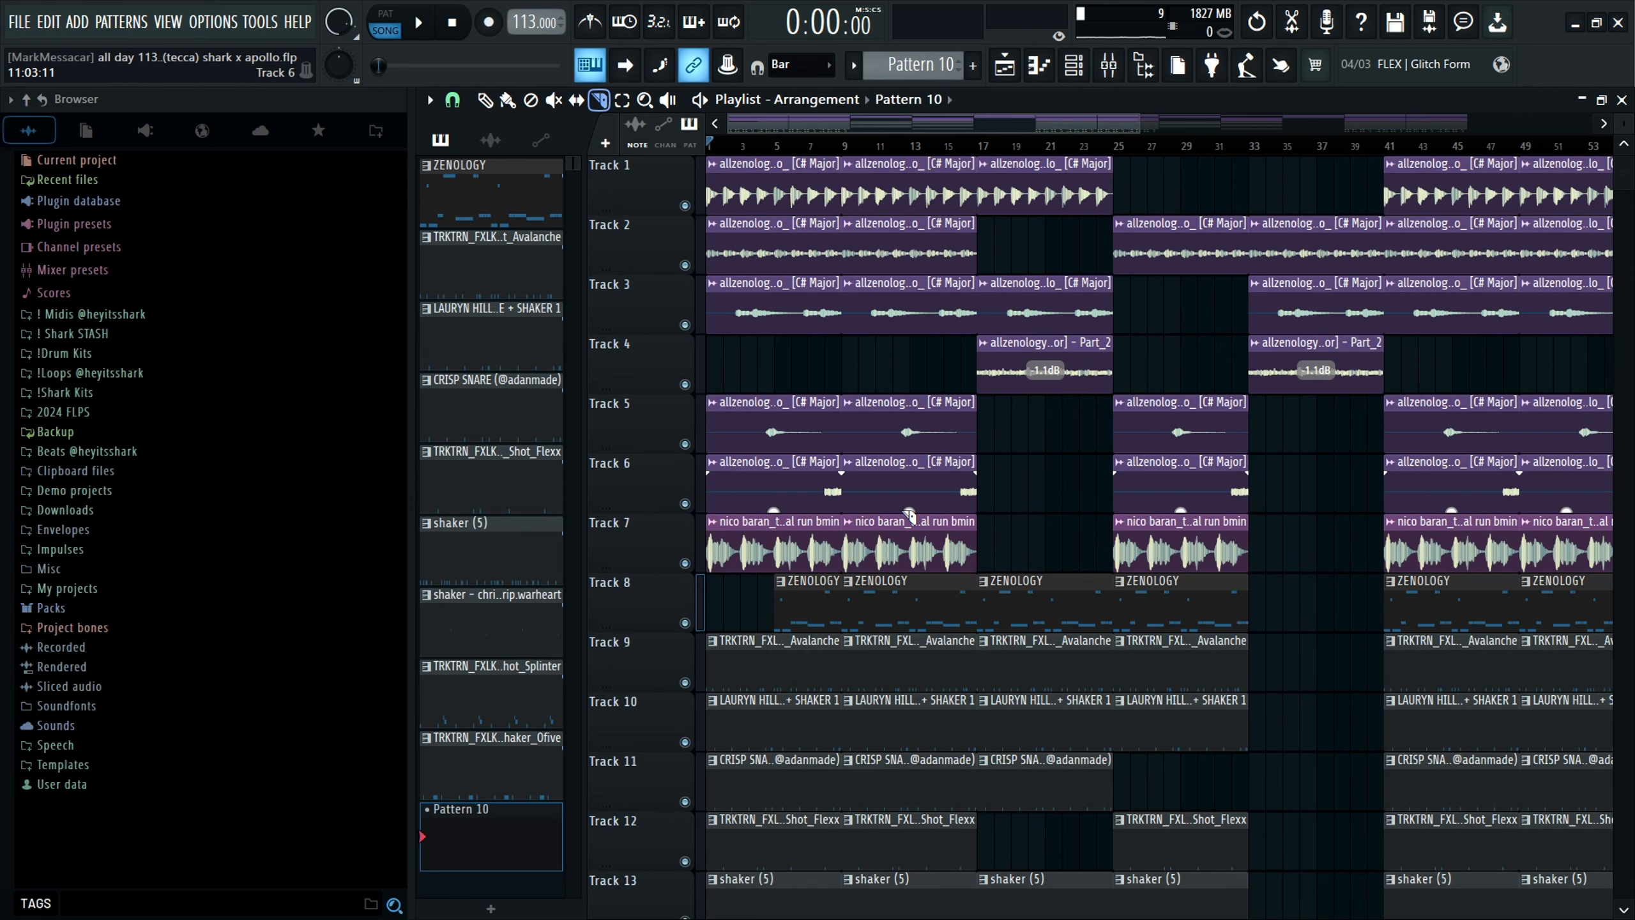